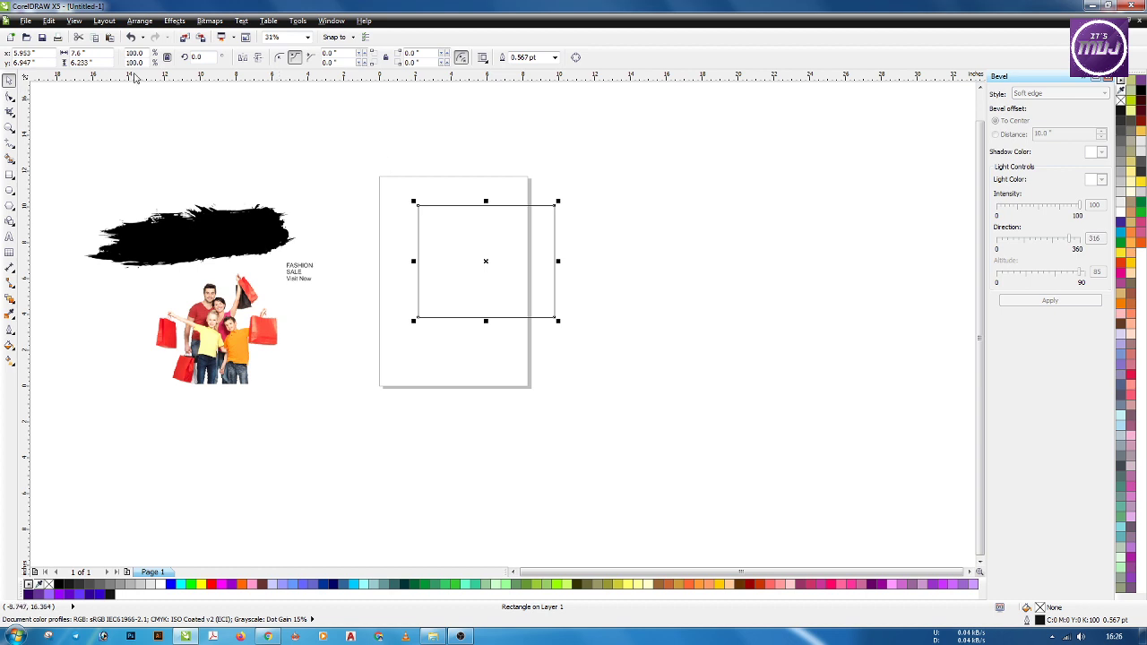
Resize the rectangle to 5 by 5 inches and center it on the page.
{"action": "left_click", "coordinate": [105, 52]}
{"action": "key", "text": "Tab"}
{"action": "type", "text": "5"}
{"action": "key", "text": "Return"}
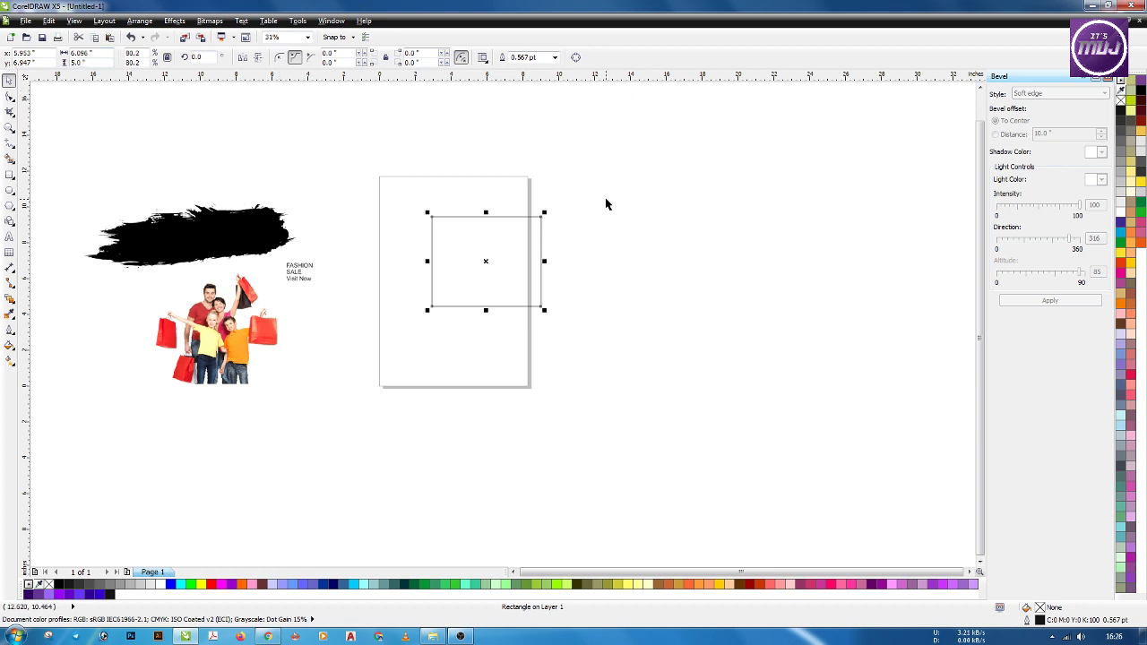
{"action": "double_click", "coordinate": [106, 52]}
{"action": "type", "text": "5"}
{"action": "key", "text": "Return"}
{"action": "key", "text": "p"}
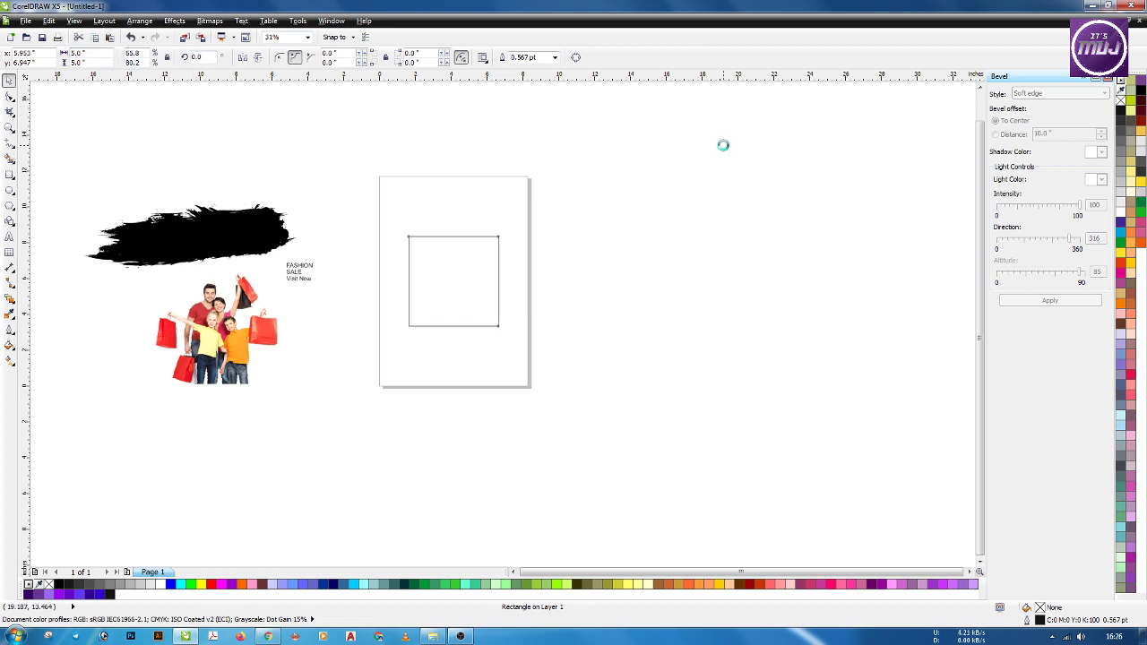
{"action": "left_click", "coordinate": [630, 279]}
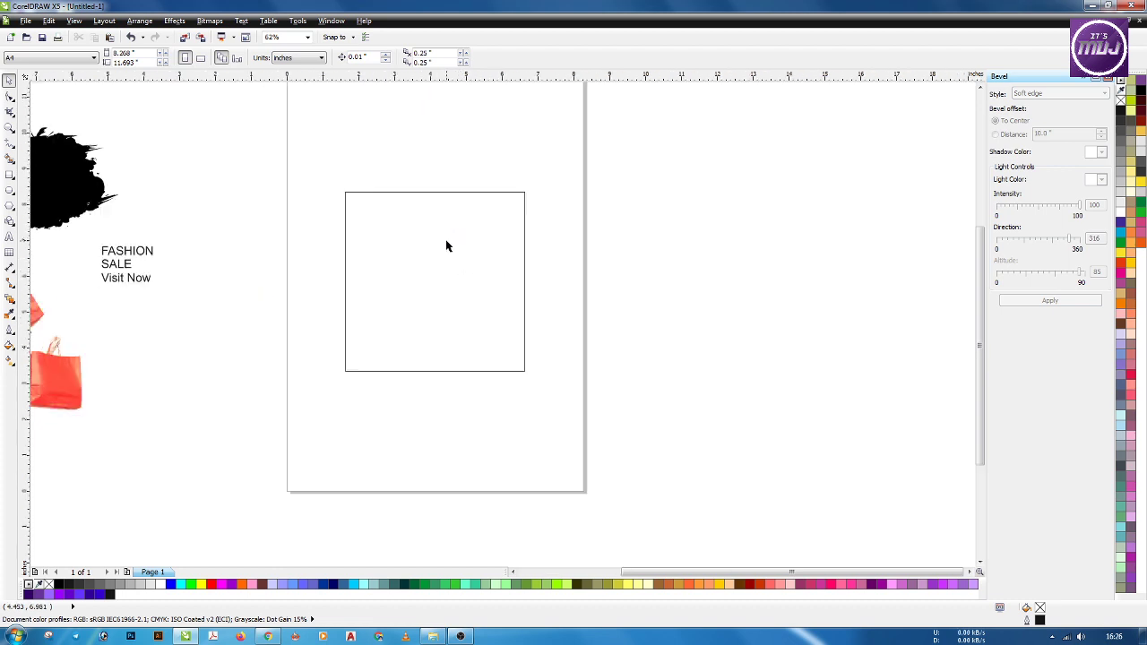
Delete the black brush-stroke shape beside the page.
{"action": "left_click", "coordinate": [77, 189]}
{"action": "scroll", "coordinate": [234, 241], "scroll_direction": "down", "scroll_amount": 1}
{"action": "mouse_move", "coordinate": [130, 214]}
{"action": "left_mouse_down"}
{"action": "mouse_move", "coordinate": [546, 339]}
{"action": "mouse_move", "coordinate": [549, 269]}
{"action": "mouse_move", "coordinate": [538, 257]}
{"action": "mouse_move", "coordinate": [555, 257]}
{"action": "left_mouse_up"}
{"action": "key", "text": "Delete"}
{"action": "scroll", "coordinate": [275, 240], "scroll_direction": "up", "scroll_amount": 1}
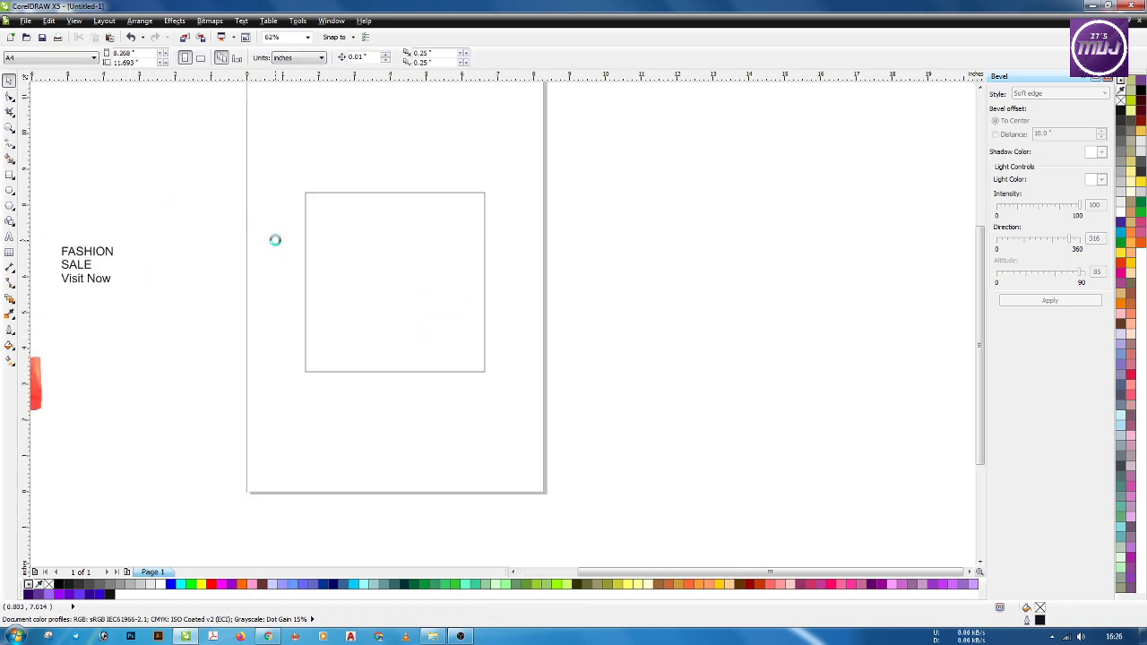
Draw a circle about 5.18 inches in diameter and move it so its center sits on the square's upper edge.
{"action": "left_click", "coordinate": [10, 189]}
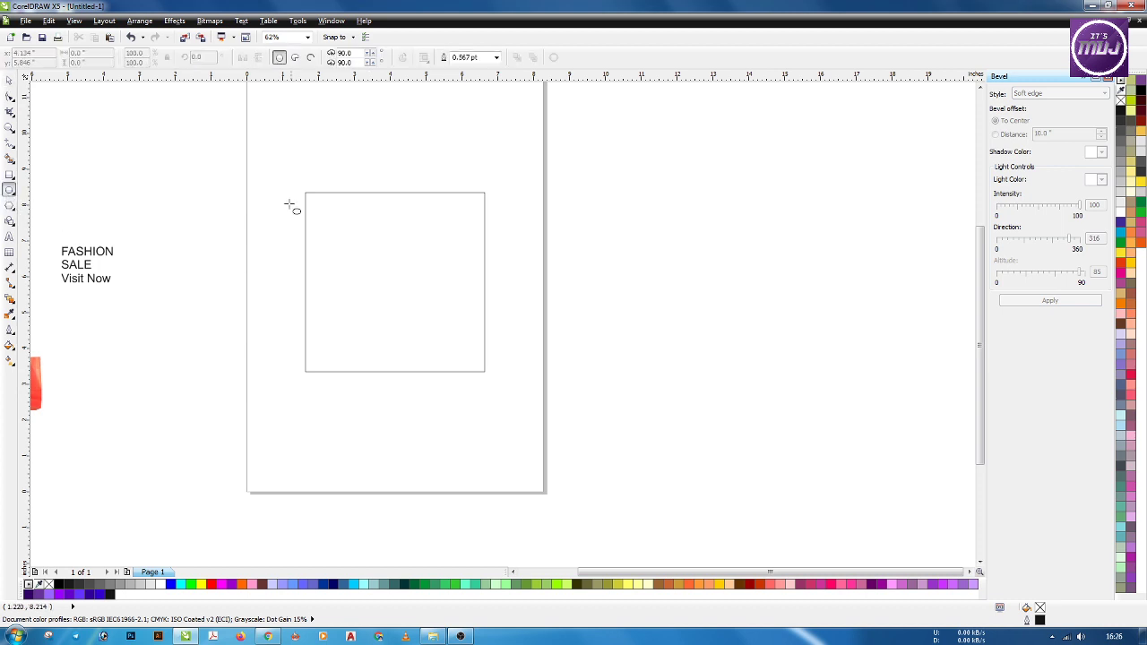
{"action": "left_click_drag", "start_coordinate": [280, 179], "coordinate": [464, 346]}
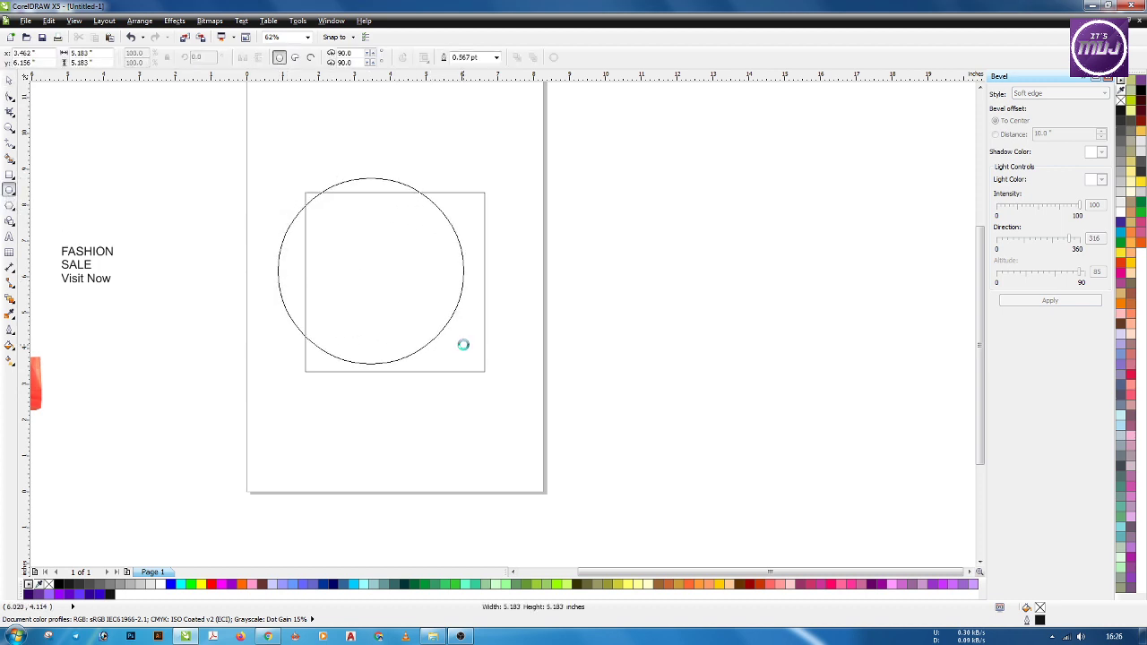
{"action": "left_click", "coordinate": [9, 81]}
{"action": "left_click", "coordinate": [49, 100]}
{"action": "left_click_drag", "start_coordinate": [421, 281], "coordinate": [449, 203]}
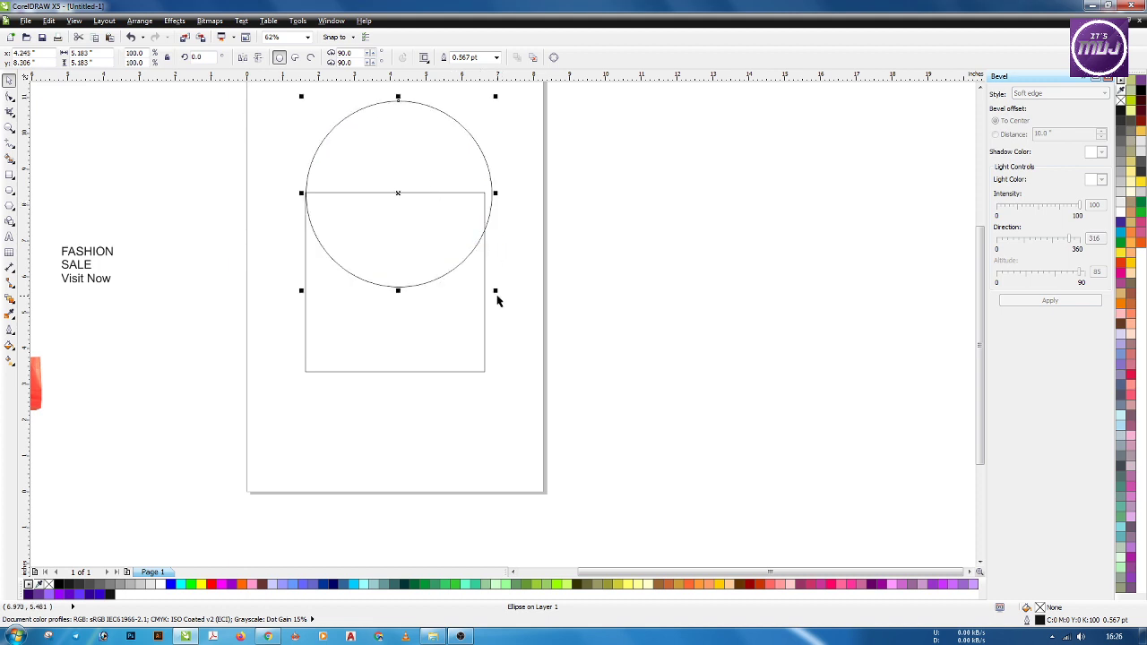
Enlarge the circle to about 6.55 inches wide and stretch it into an ellipse about 7.57 inches tall over the square.
{"action": "left_click_drag", "start_coordinate": [496, 293], "coordinate": [548, 349]}
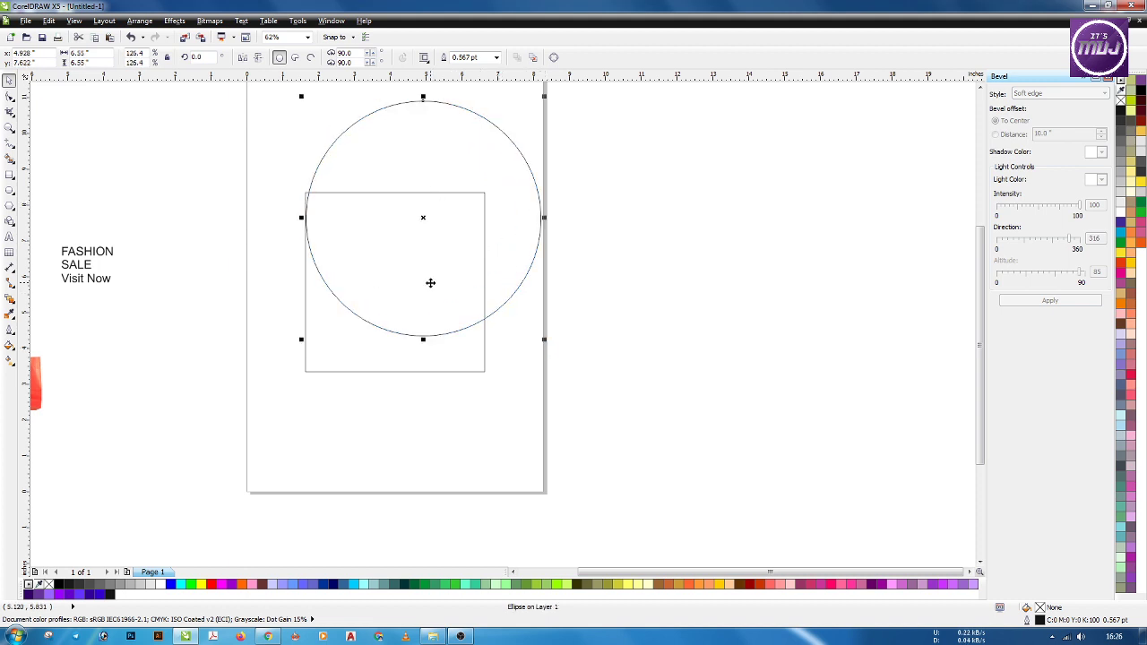
{"action": "left_click_drag", "start_coordinate": [430, 281], "coordinate": [431, 251]}
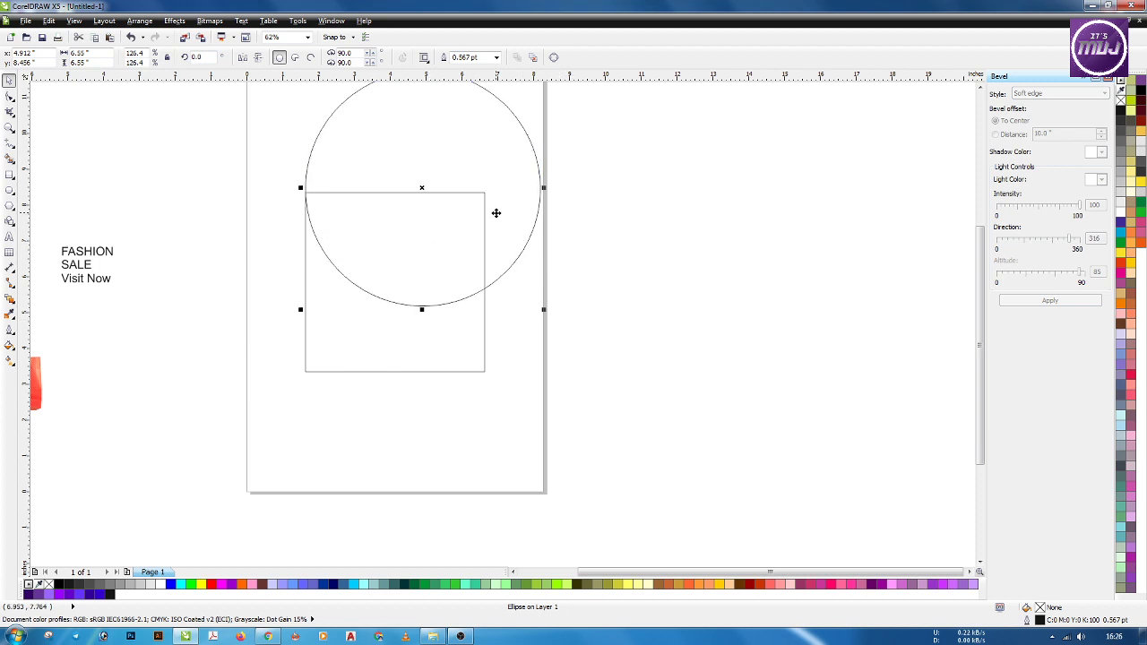
{"action": "left_click_drag", "start_coordinate": [423, 312], "coordinate": [425, 343]}
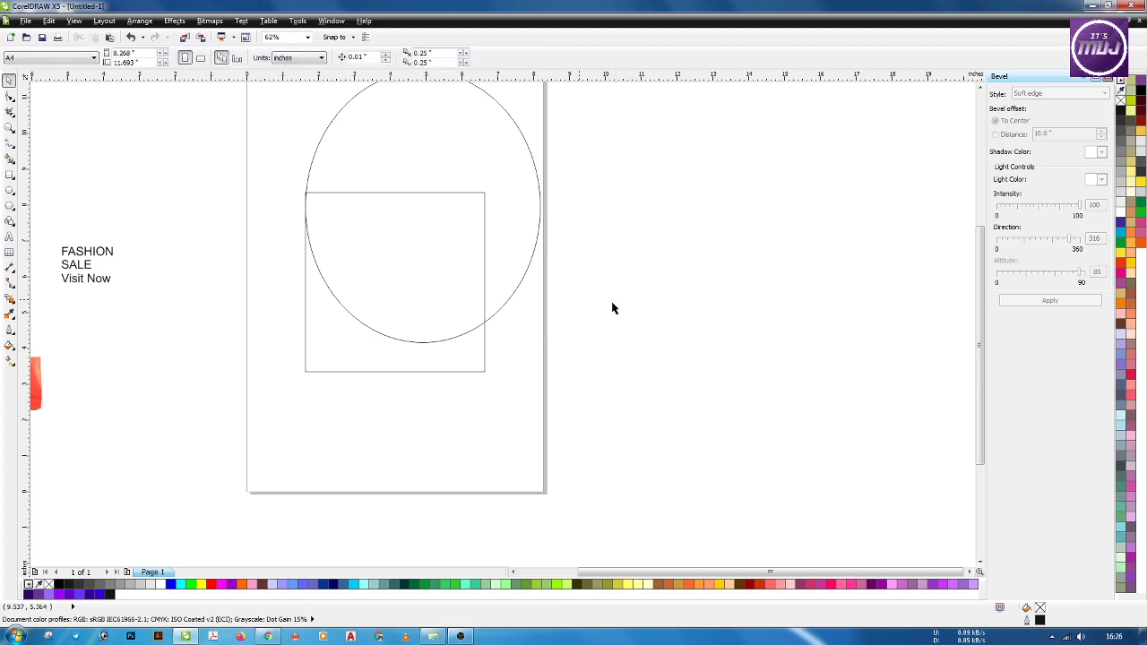
{"action": "left_click_drag", "start_coordinate": [525, 238], "coordinate": [526, 237]}
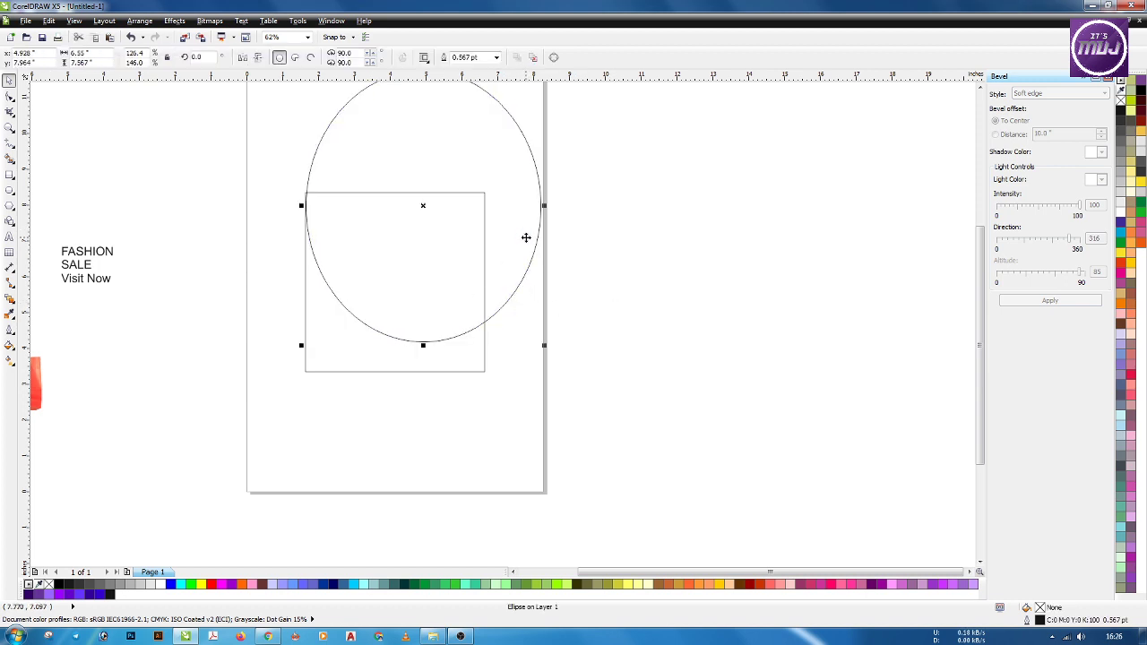
Display the drawing in wireframe and undo the ellipse's last small move.
{"action": "key", "text": "alt+v"}
{"action": "key", "text": "w"}
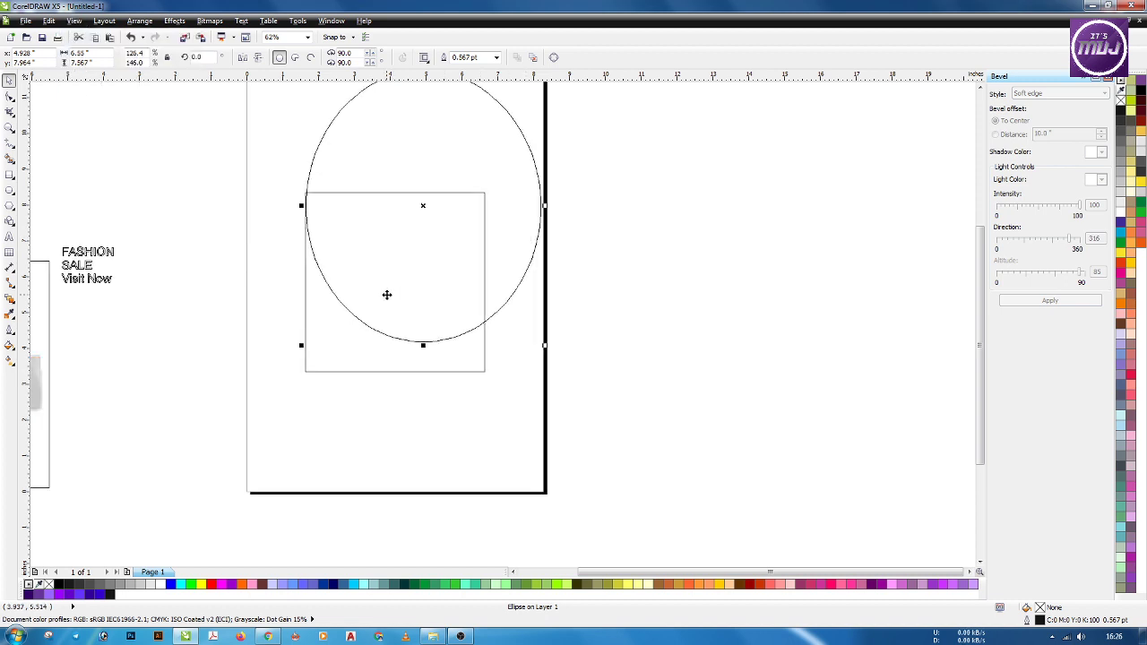
{"action": "scroll", "coordinate": [599, 410], "scroll_direction": "down", "scroll_amount": 1}
{"action": "left_click", "coordinate": [557, 391]}
{"action": "scroll", "coordinate": [556, 391], "scroll_direction": "up", "scroll_amount": 1}
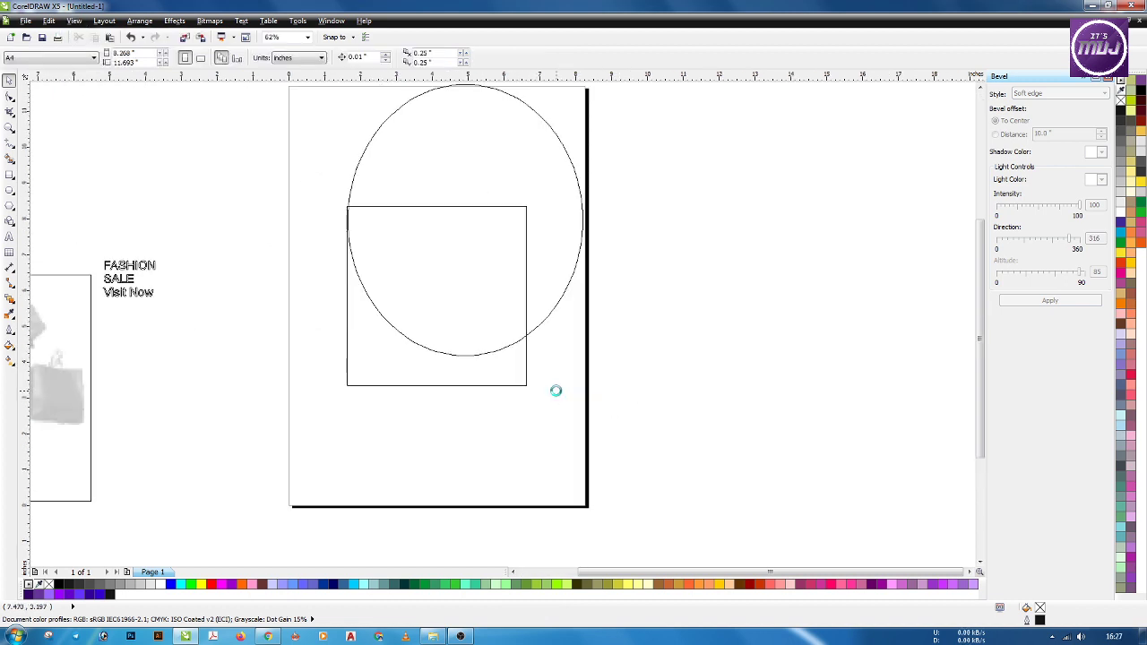
{"action": "key", "text": "ctrl+z"}
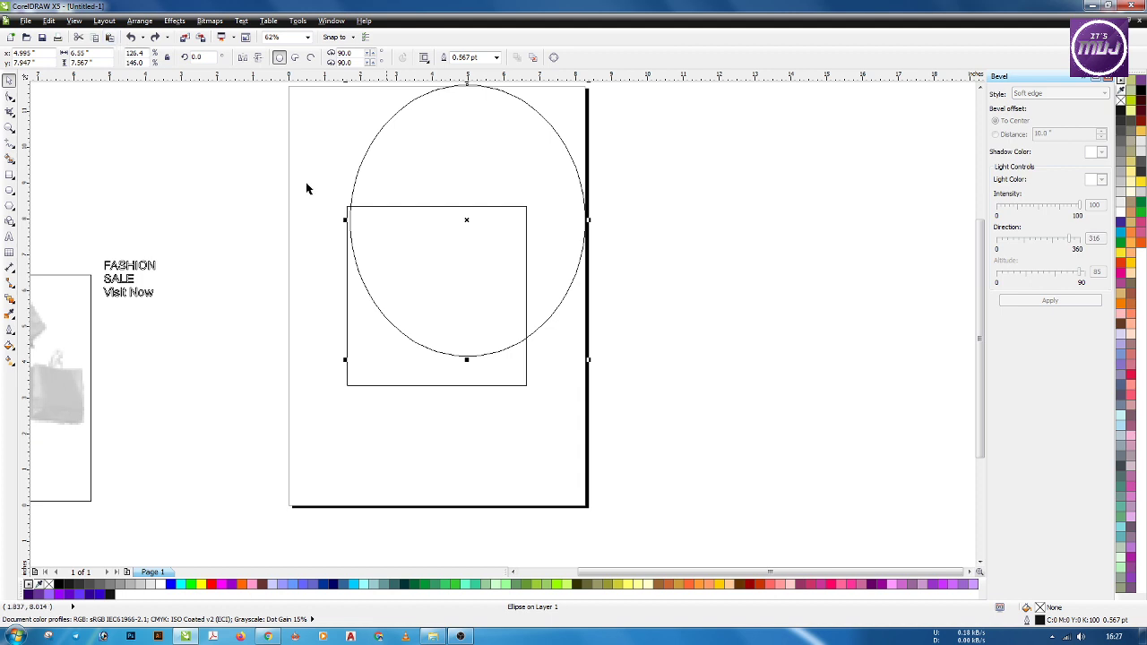
{"action": "left_click", "coordinate": [446, 255]}
{"action": "left_click", "coordinate": [580, 319]}
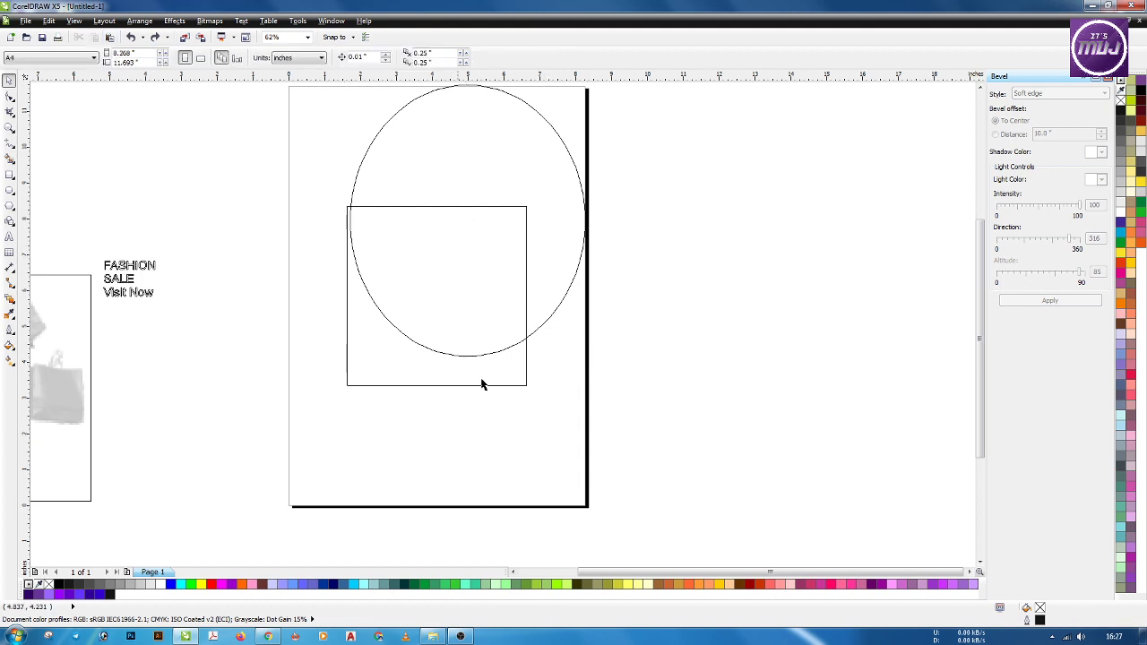
PowerClip the ellipse inside the 5-inch square.
{"action": "left_click", "coordinate": [463, 355]}
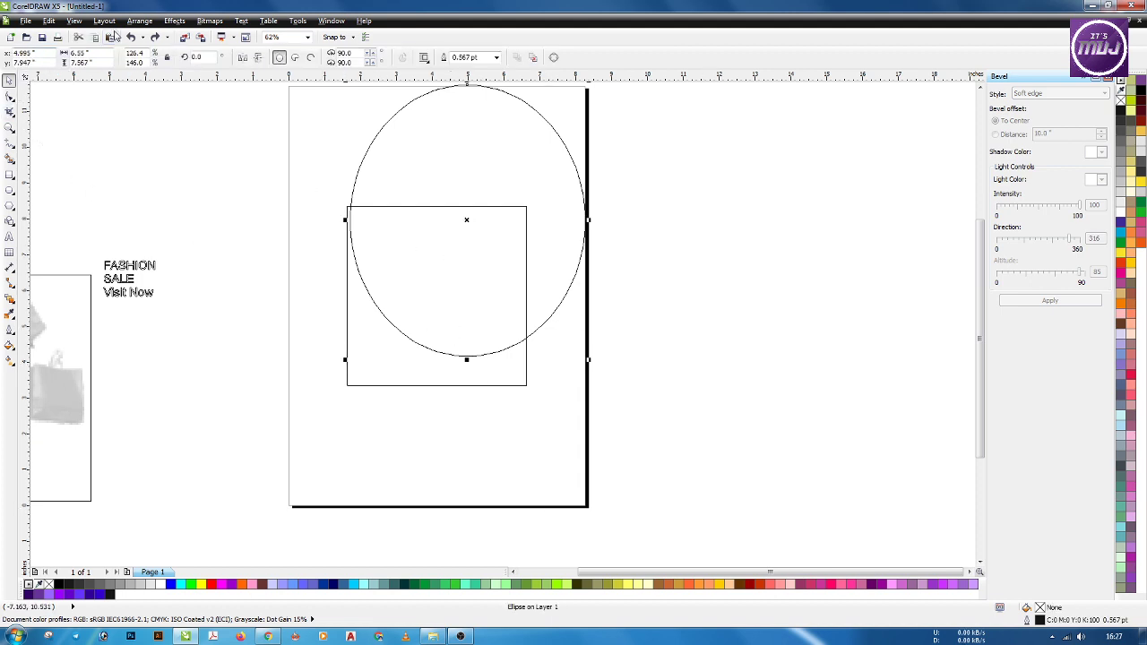
{"action": "left_click", "coordinate": [139, 21]}
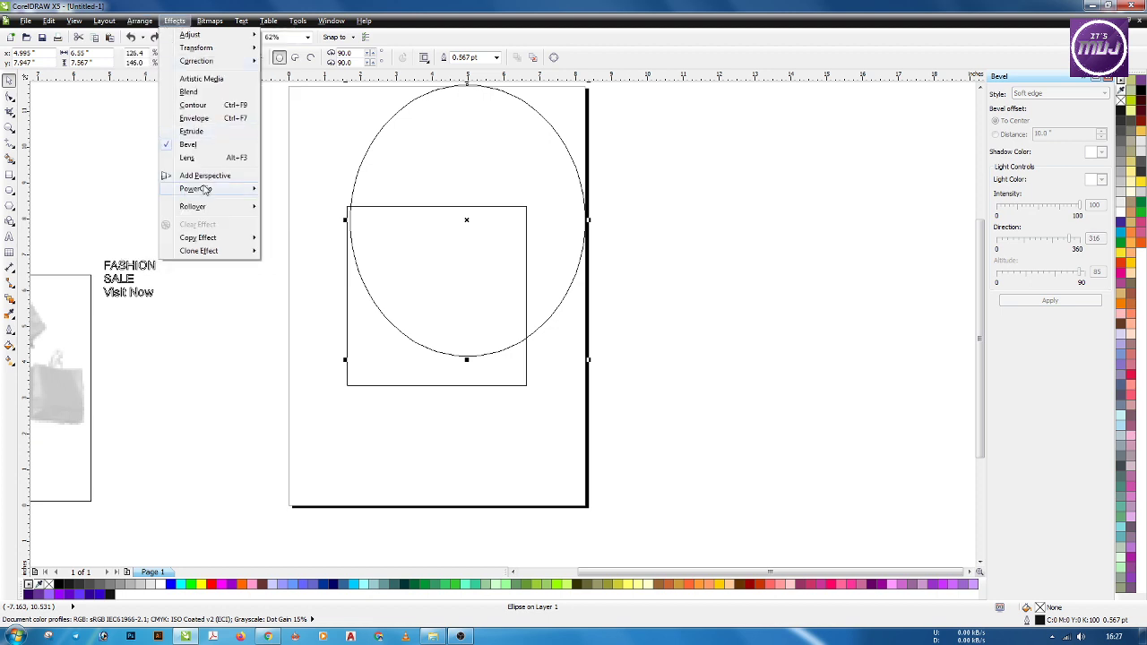
{"action": "mouse_move", "coordinate": [205, 189]}
{"action": "left_click", "coordinate": [295, 201]}
{"action": "left_click", "coordinate": [348, 349]}
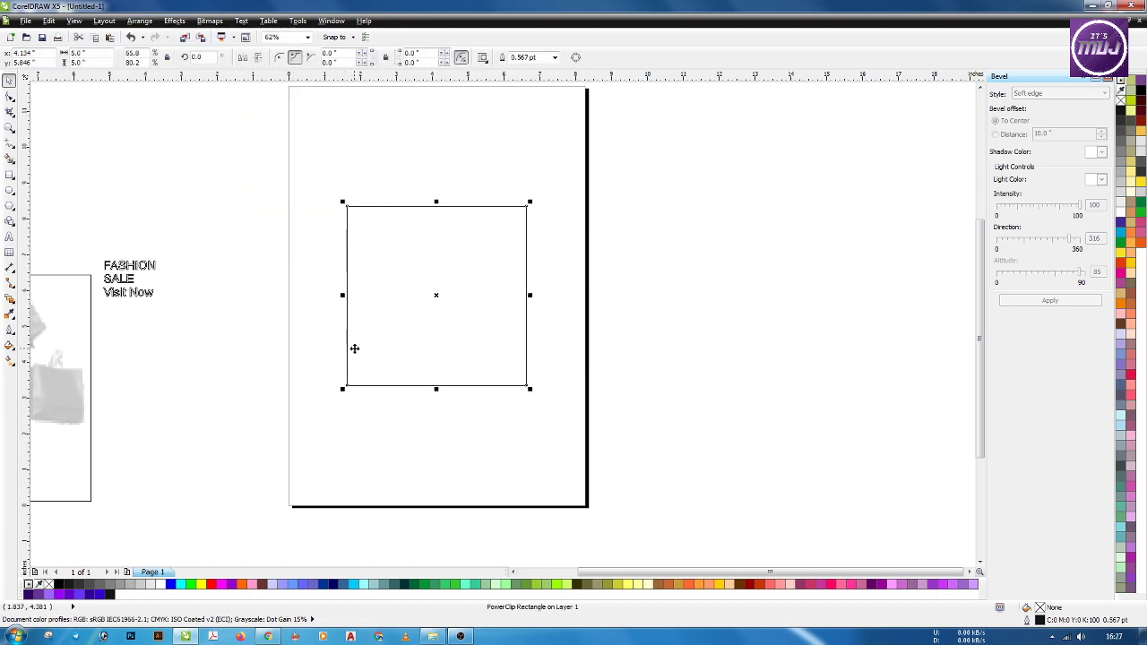
Open the square's PowerClip contents for editing and fill the ellipse with dark purple (C97 M100 Y0 K0).
{"action": "left_click", "coordinate": [374, 345], "text": "ctrl"}
{"action": "left_click", "coordinate": [403, 334]}
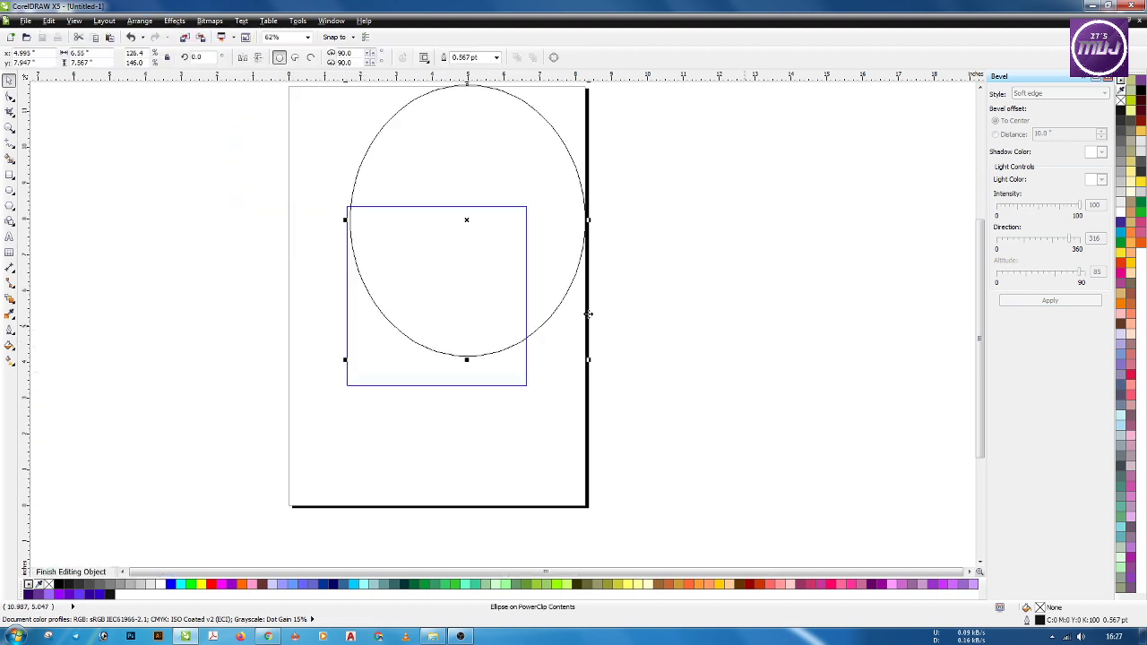
{"action": "left_click", "coordinate": [1120, 223]}
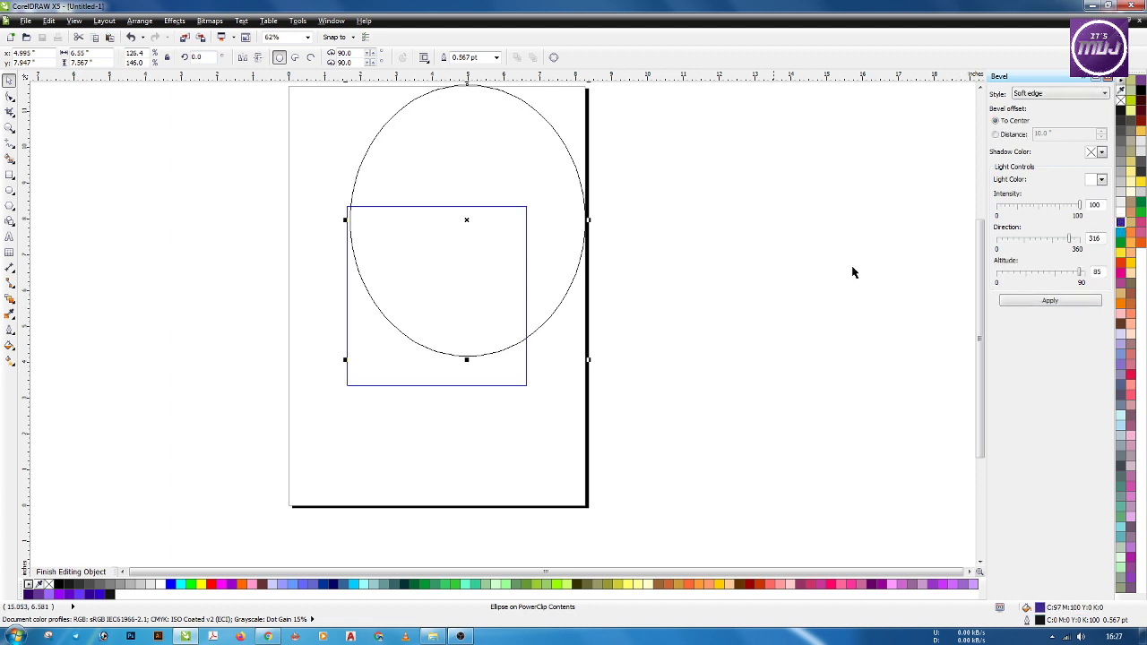
{"action": "left_click", "coordinate": [397, 253]}
Switch the drawing display from wireframe to the Enhanced view.
{"action": "left_click", "coordinate": [51, 21]}
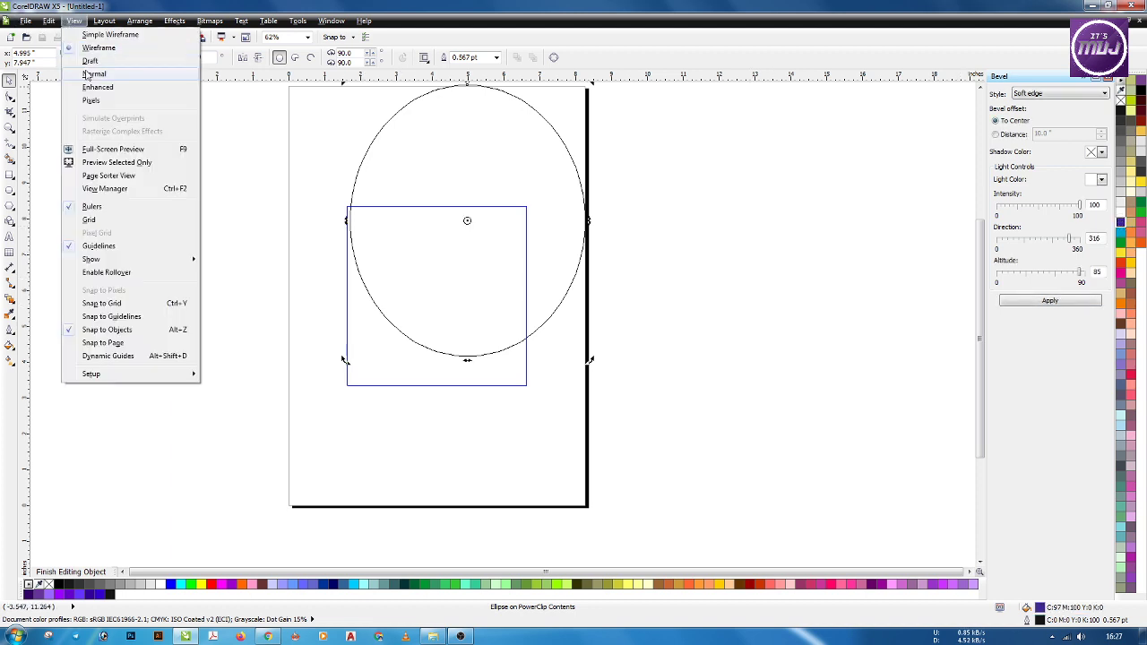
{"action": "left_click", "coordinate": [107, 87]}
{"action": "left_click", "coordinate": [169, 230]}
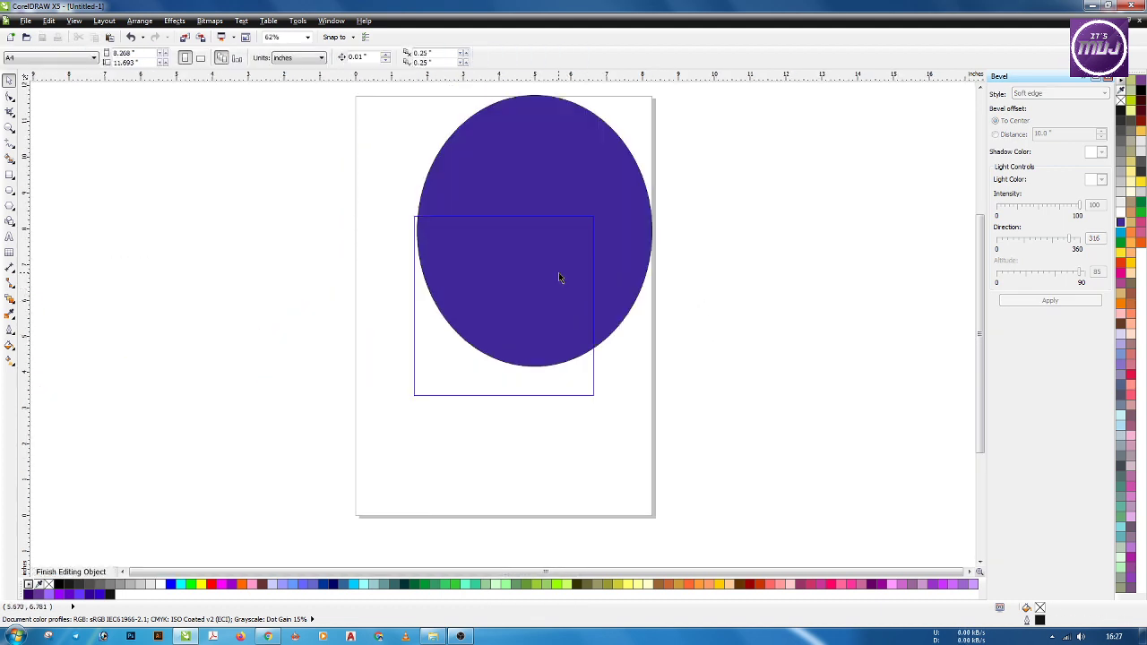
Delete the purple ellipse from the PowerClip contents.
{"action": "left_click", "coordinate": [560, 274]}
{"action": "scroll", "coordinate": [563, 273], "scroll_direction": "up", "scroll_amount": 2}
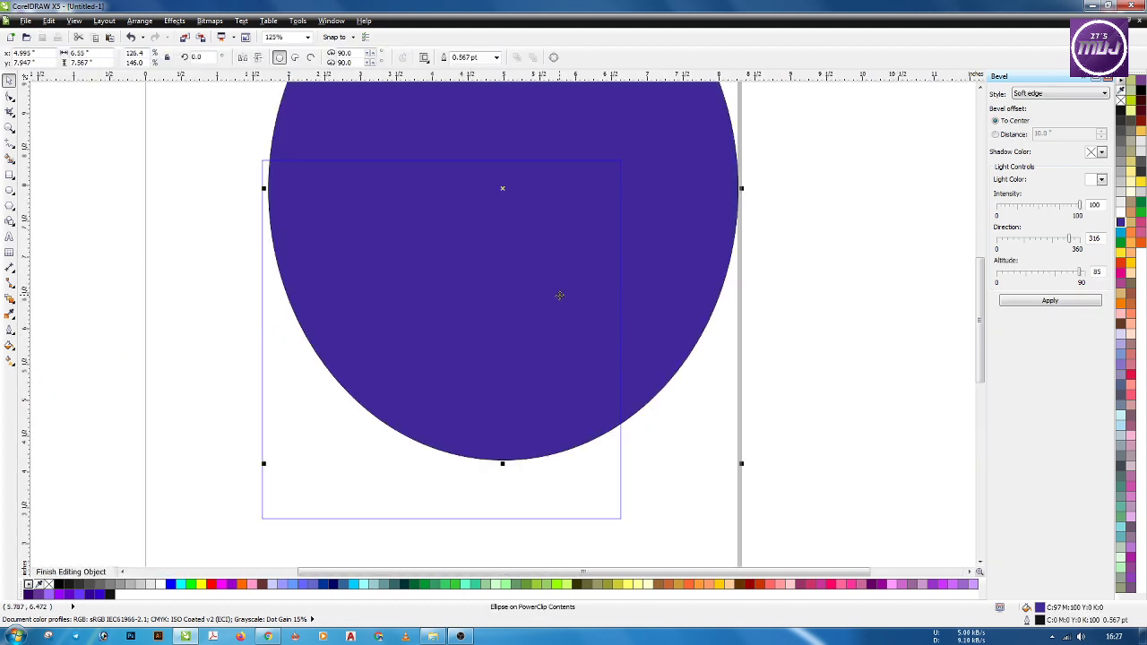
{"action": "scroll", "coordinate": [559, 296], "scroll_direction": "down", "scroll_amount": 2}
{"action": "left_click_drag", "start_coordinate": [531, 103], "coordinate": [531, 121]}
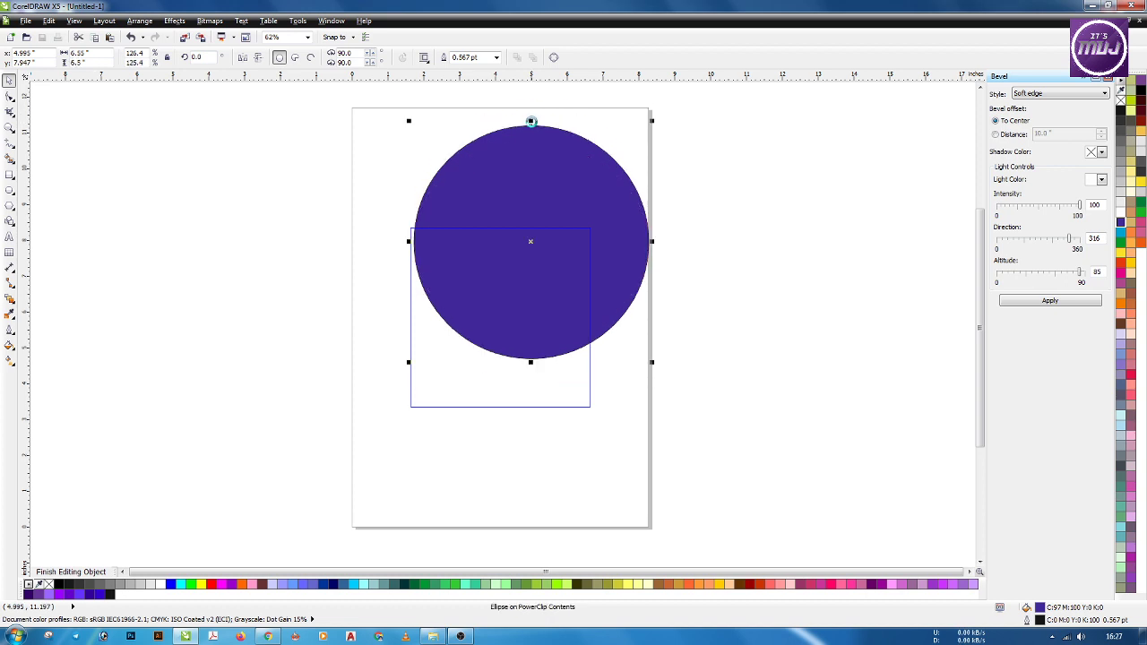
{"action": "key", "text": "Delete"}
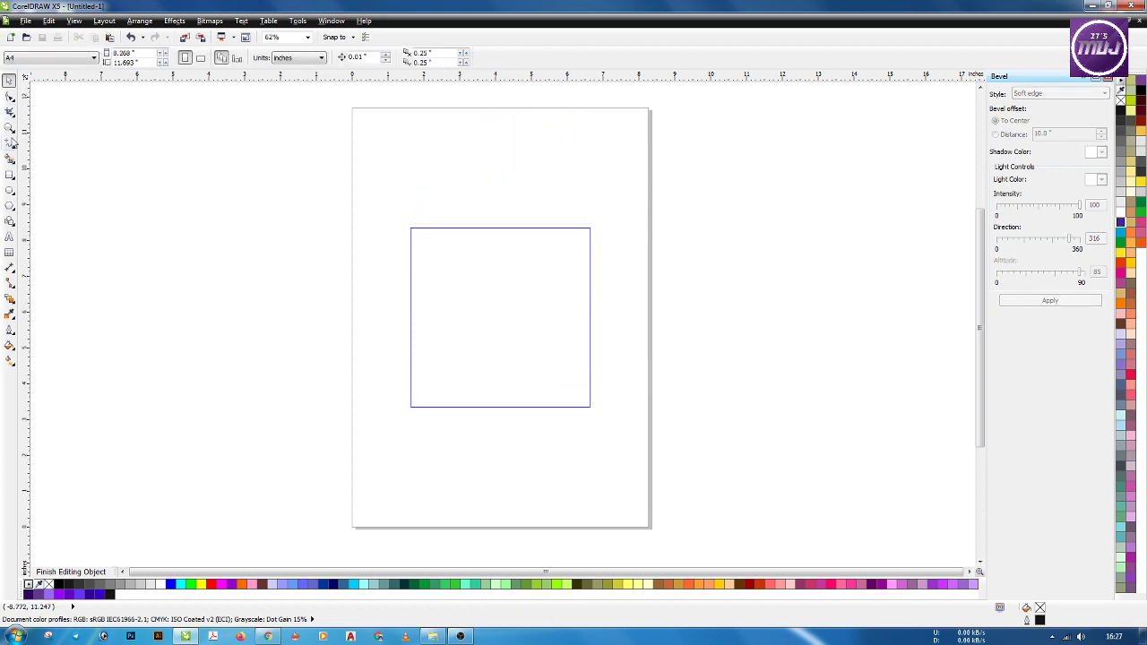
Draw a circle about 8.17 inches in diameter in the PowerClip, center it on the square's upper edge, and finish editing the contents.
{"action": "left_click", "coordinate": [11, 190]}
{"action": "left_click_drag", "start_coordinate": [507, 232], "coordinate": [743, 526]}
{"action": "key", "text": "space"}
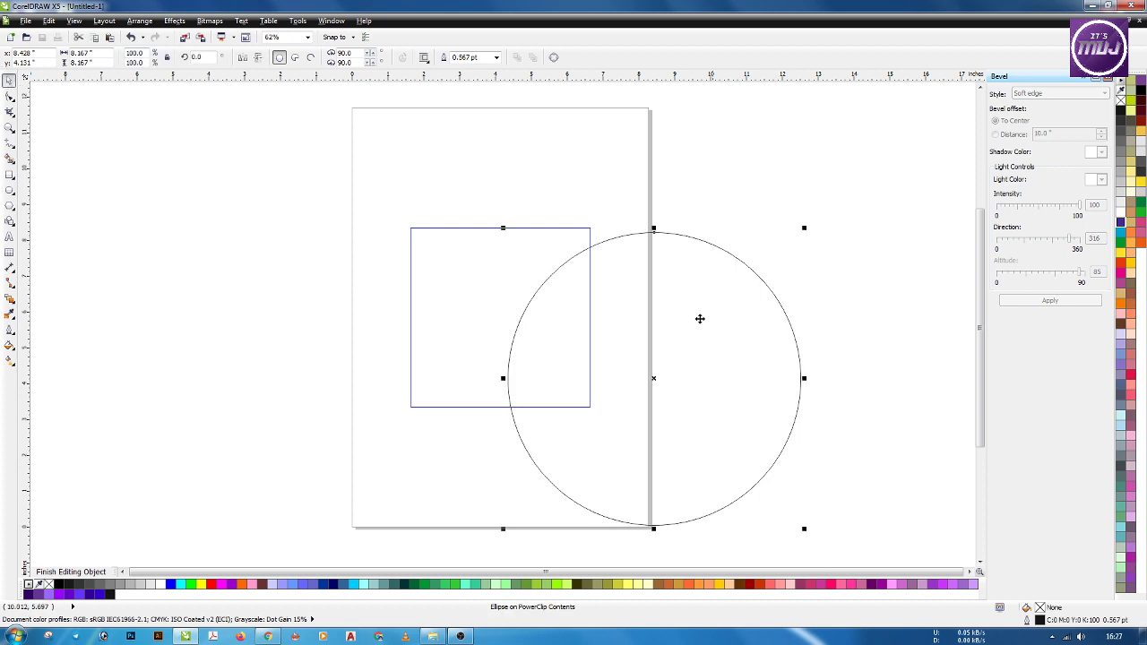
{"action": "left_click_drag", "start_coordinate": [704, 324], "coordinate": [613, 177]}
{"action": "left_click", "coordinate": [880, 285], "text": "ctrl"}
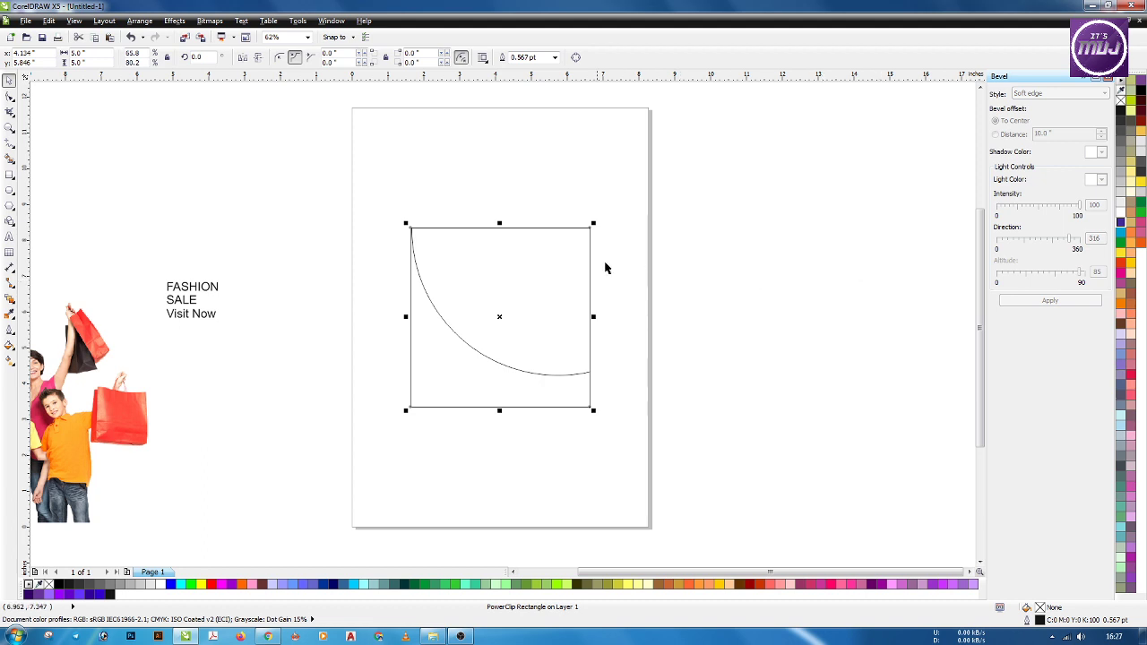
Reopen the PowerClip contents, fill the large circle with golden yellow (C0 M20 Y100 K0), and remove its outline.
{"action": "left_click", "coordinate": [548, 263], "text": "ctrl"}
{"action": "left_click", "coordinate": [1124, 253]}
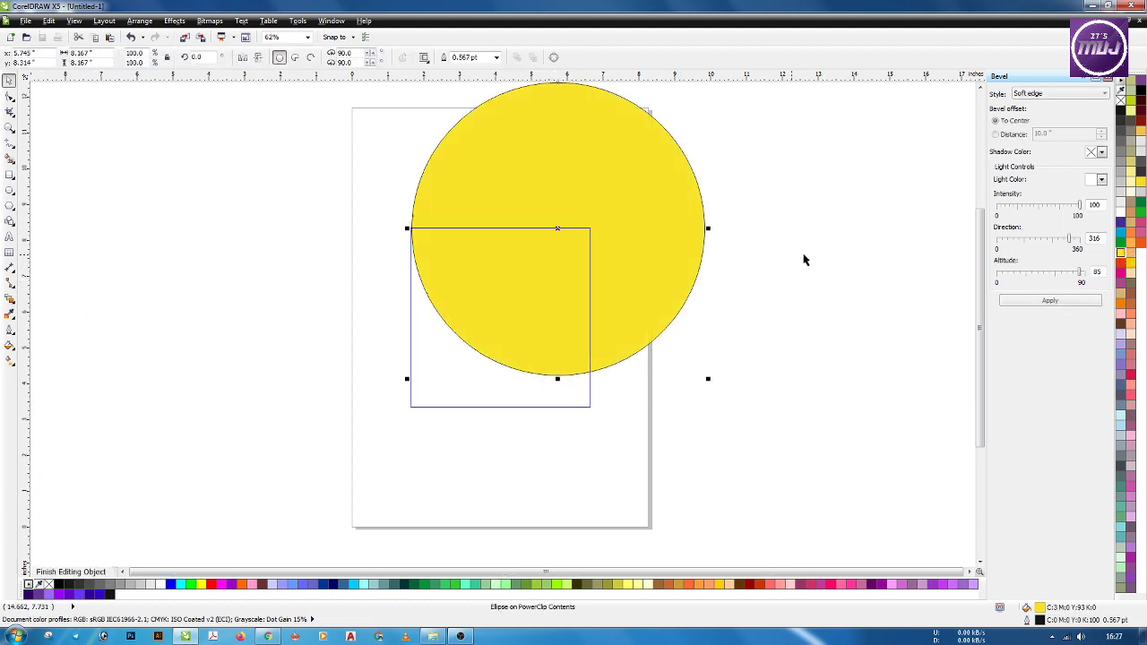
{"action": "left_click", "coordinate": [1129, 262]}
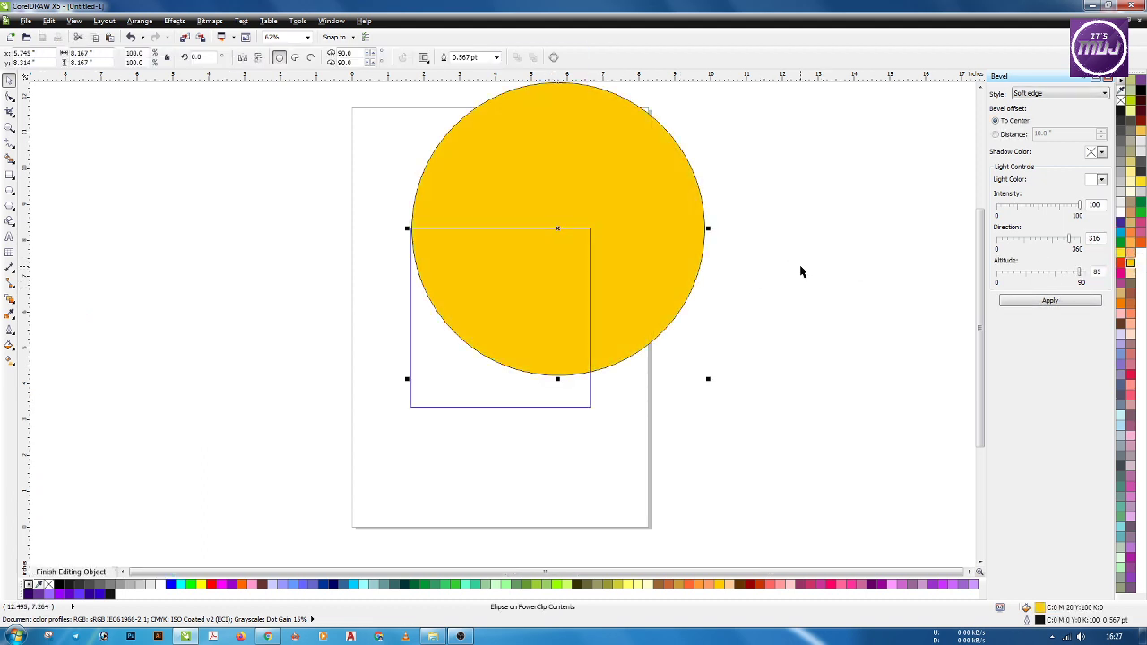
{"action": "scroll", "coordinate": [656, 329], "scroll_direction": "down", "scroll_amount": 1}
{"action": "scroll", "coordinate": [652, 320], "scroll_direction": "up", "scroll_amount": 1}
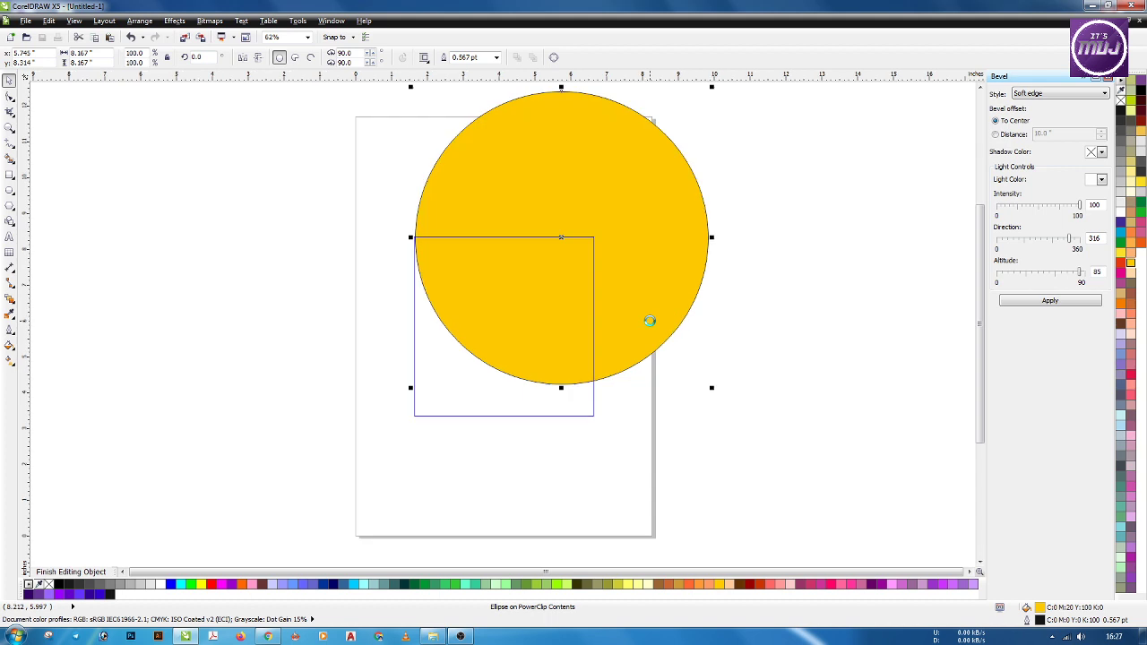
{"action": "right_click", "coordinate": [1120, 99]}
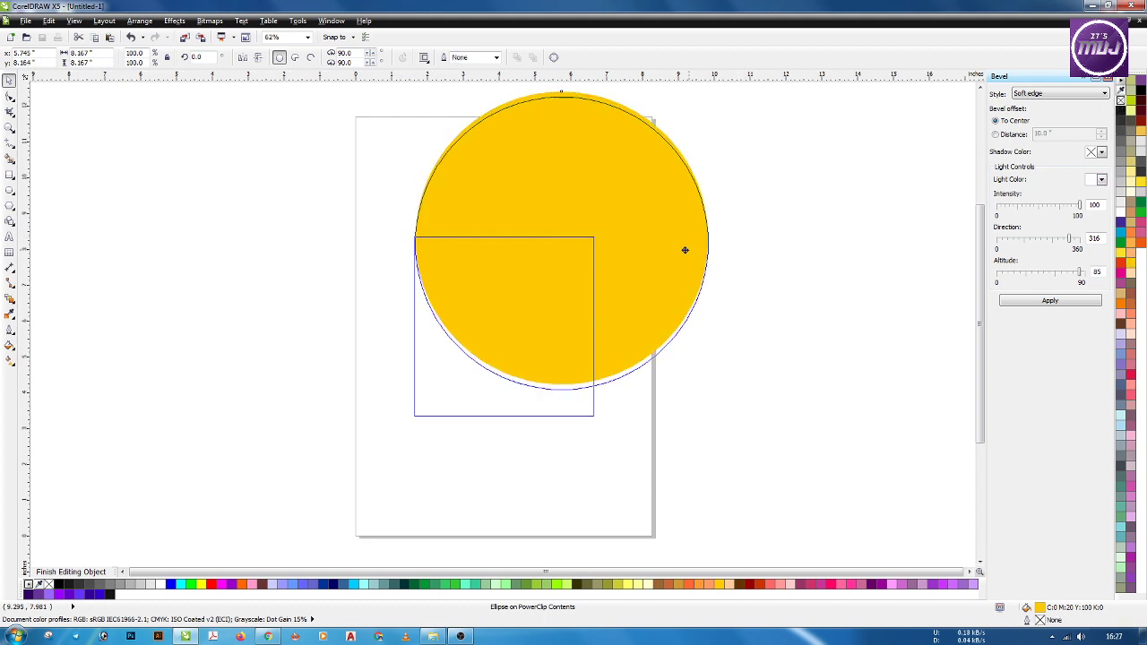
Move the circle slightly past the square's left edge and fill it with orange-red (C0 M89 Y100 K0).
{"action": "left_click_drag", "start_coordinate": [684, 250], "coordinate": [681, 246]}
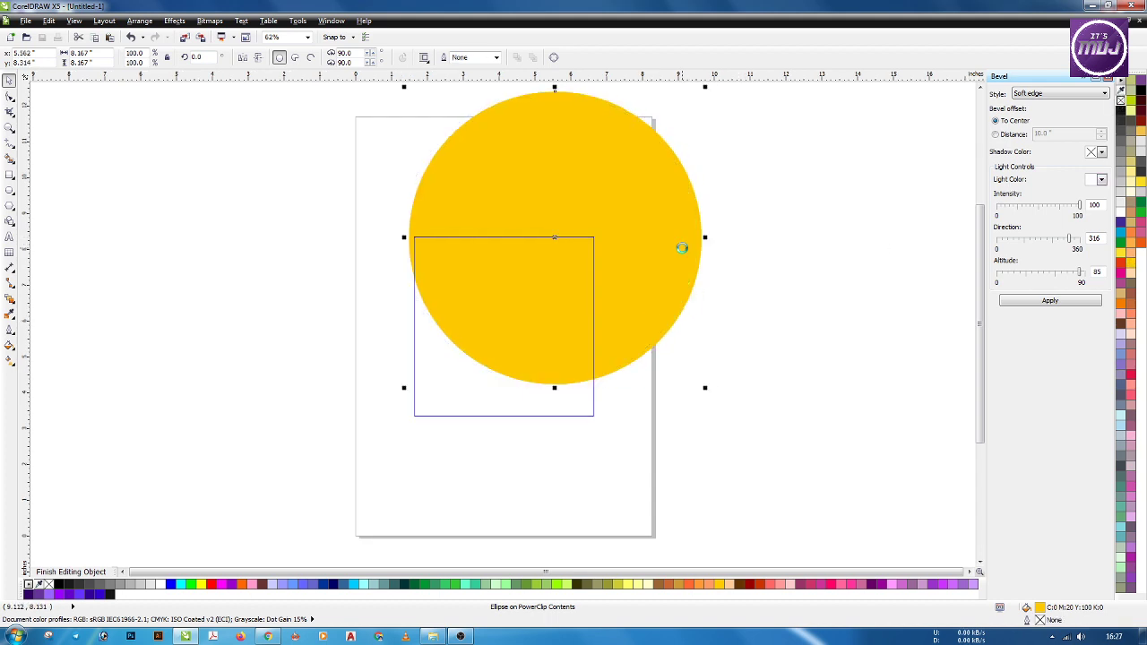
{"action": "left_click", "coordinate": [1120, 261]}
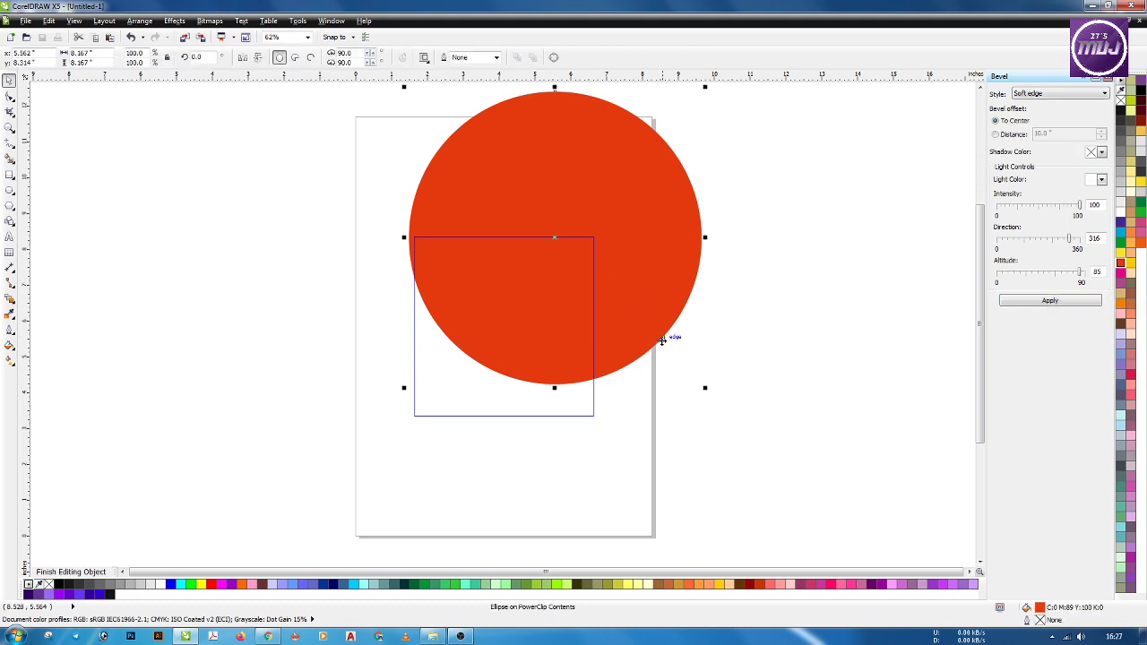
{"action": "right_click", "coordinate": [651, 307]}
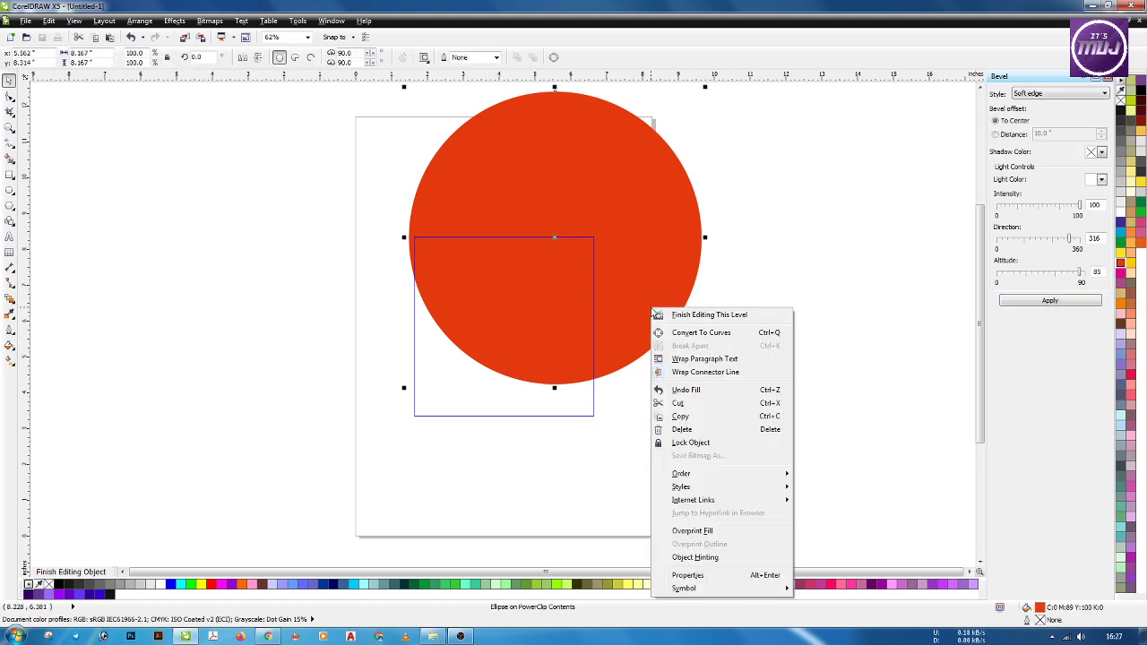
{"action": "left_click", "coordinate": [630, 480]}
{"action": "left_click", "coordinate": [627, 477]}
{"action": "left_click_drag", "start_coordinate": [658, 215], "coordinate": [842, 298]}
{"action": "key", "text": "ctrl+z"}
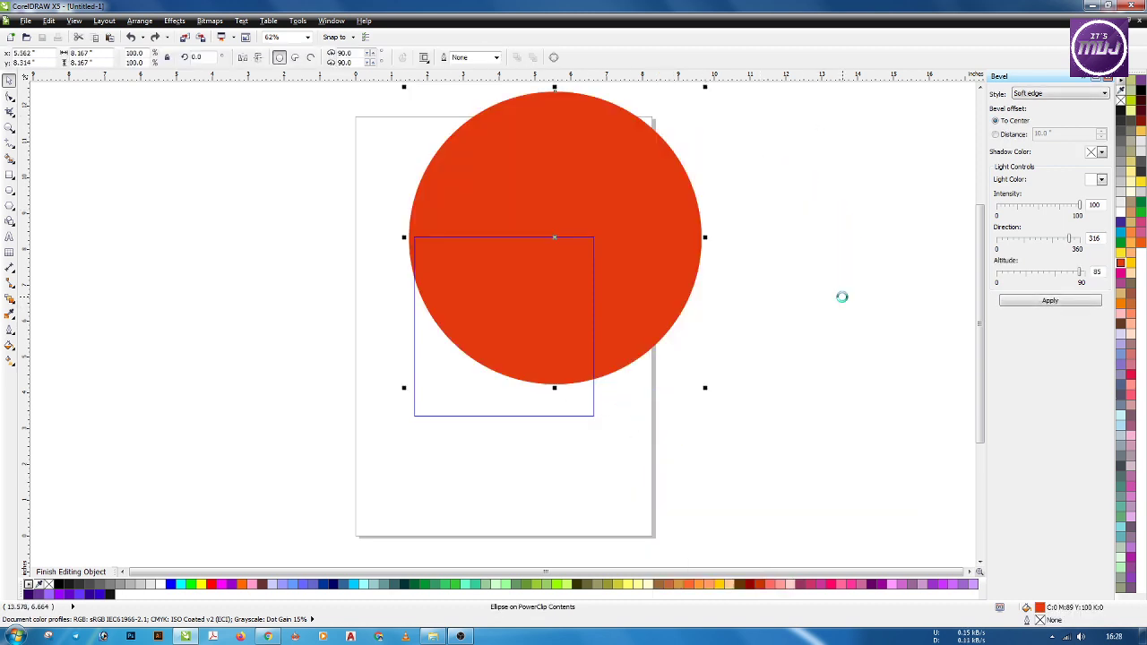
Undo the last changes, place an orange-red (C0 M89 Y100 K0) copy behind the yellow circle, offset slightly left, and finish editing the PowerClip.
{"action": "key", "text": "ctrl+z"}
{"action": "key", "text": "ctrl+z"}
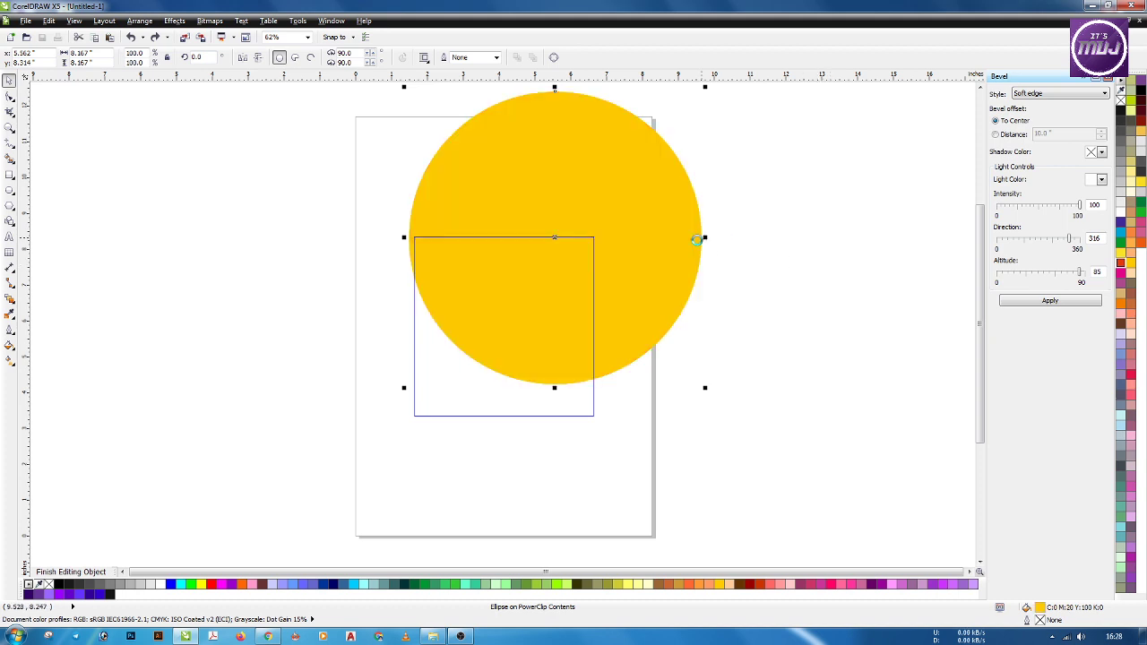
{"action": "left_click_drag", "start_coordinate": [665, 231], "coordinate": [655, 233]}
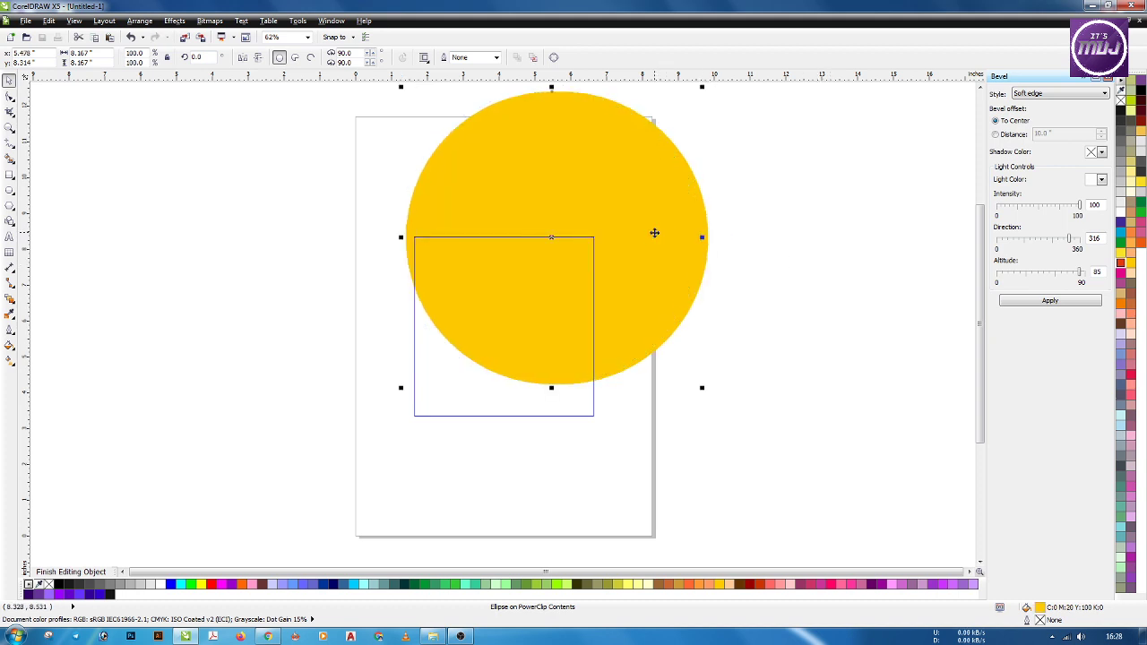
{"action": "left_click", "coordinate": [1121, 266]}
{"action": "key", "text": "shift+Page_Down"}
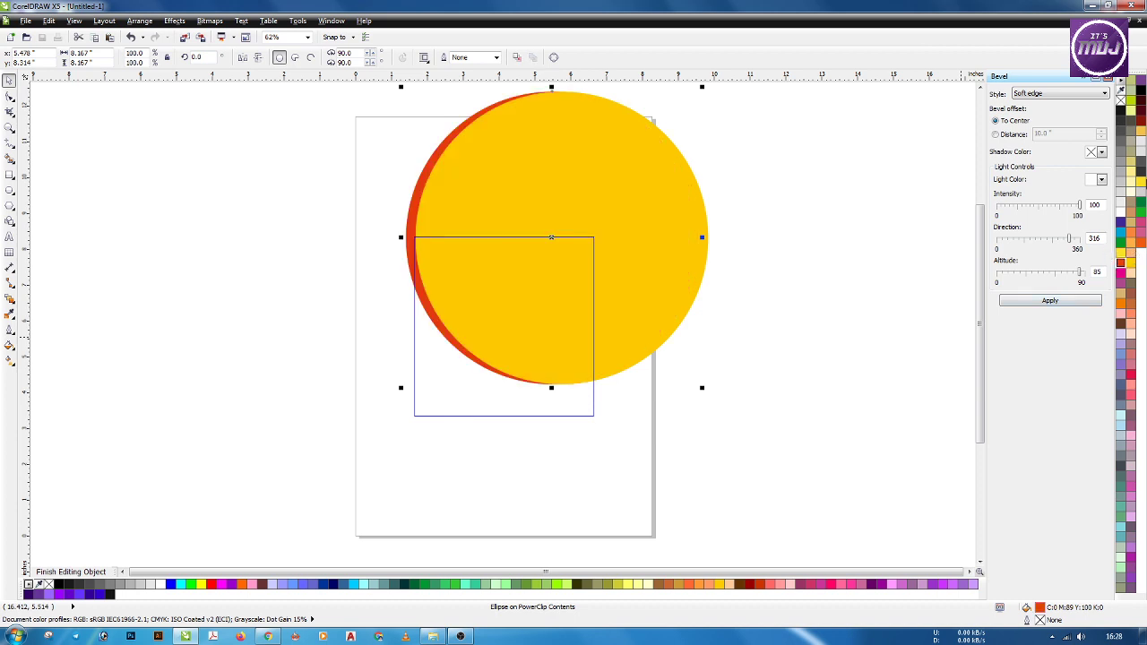
{"action": "left_click", "coordinate": [805, 228], "text": "ctrl"}
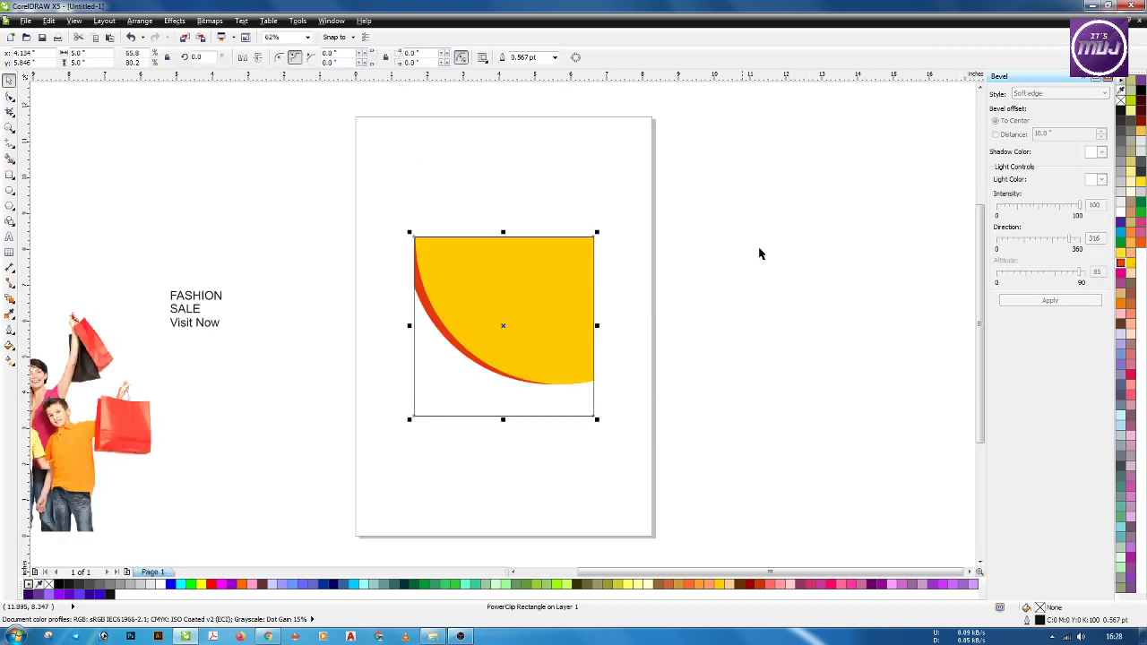
Move the family shopping photo closer to the square and PowerClip it inside the square.
{"action": "left_click", "coordinate": [663, 363]}
{"action": "left_click", "coordinate": [525, 350]}
{"action": "left_click_drag", "start_coordinate": [74, 434], "coordinate": [348, 446]}
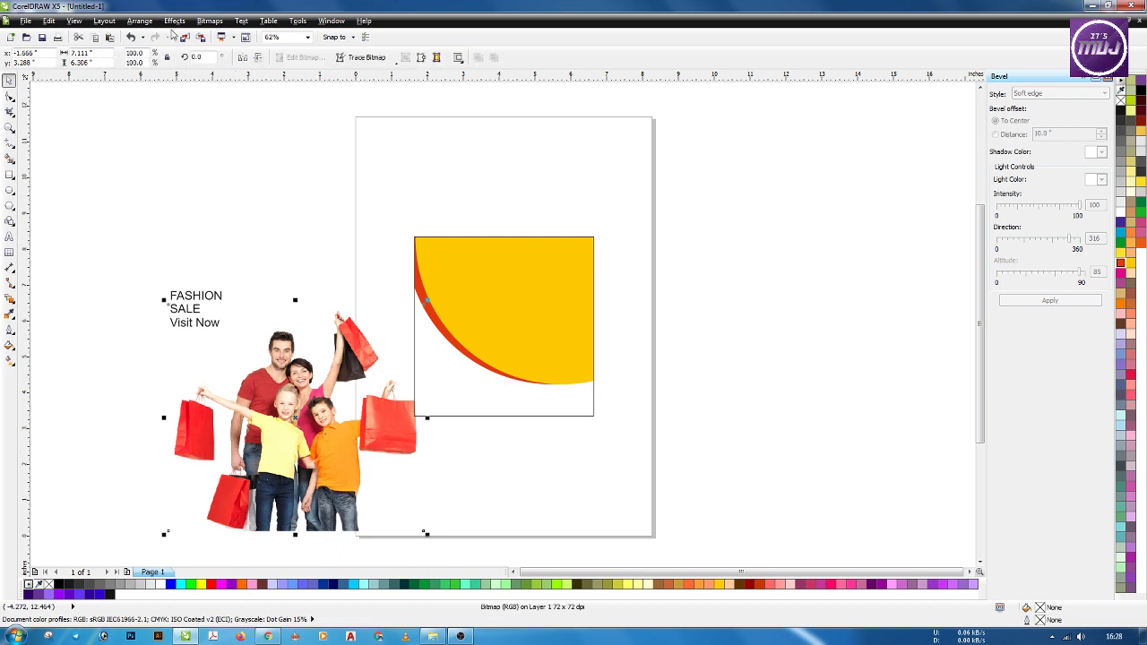
{"action": "left_click", "coordinate": [175, 21]}
{"action": "mouse_move", "coordinate": [195, 188]}
{"action": "left_click", "coordinate": [296, 187]}
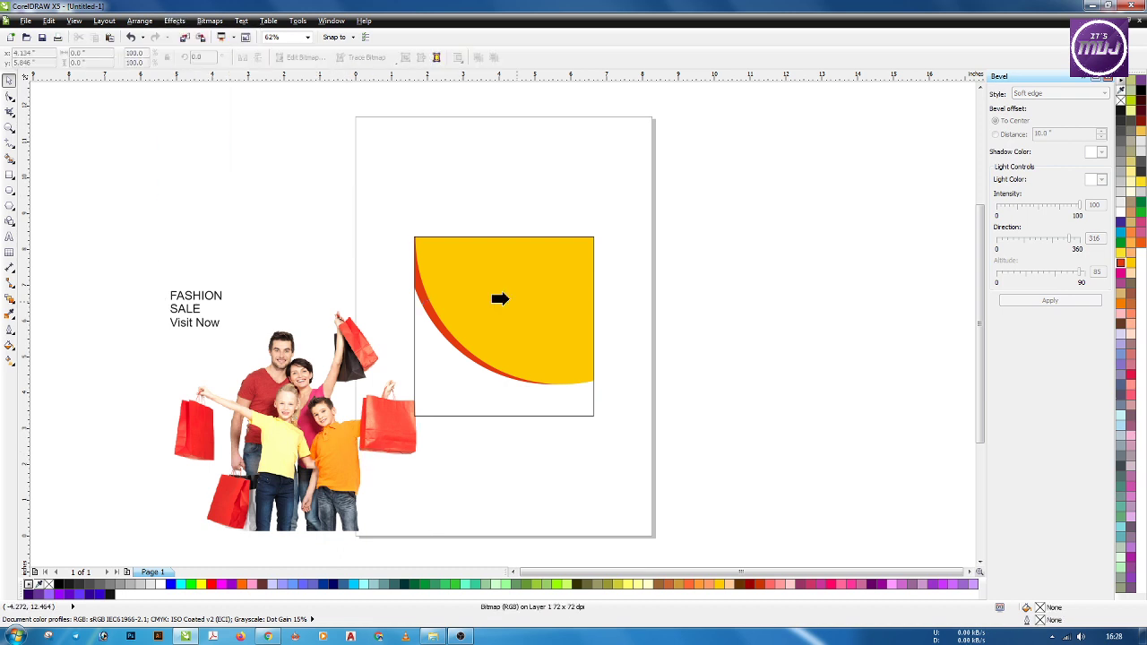
{"action": "left_click", "coordinate": [527, 281]}
PowerClip the family photo inside the golden-yellow circle within the square's contents.
{"action": "left_click", "coordinate": [175, 20]}
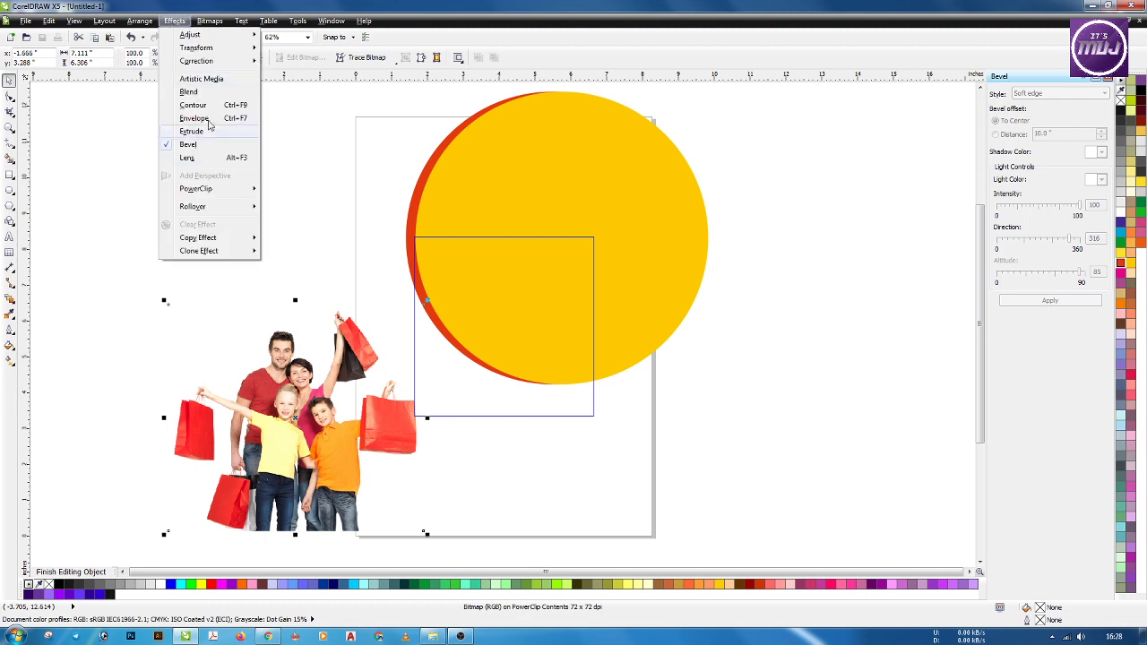
{"action": "mouse_move", "coordinate": [218, 187]}
{"action": "left_click", "coordinate": [303, 194]}
{"action": "left_click", "coordinate": [552, 197]}
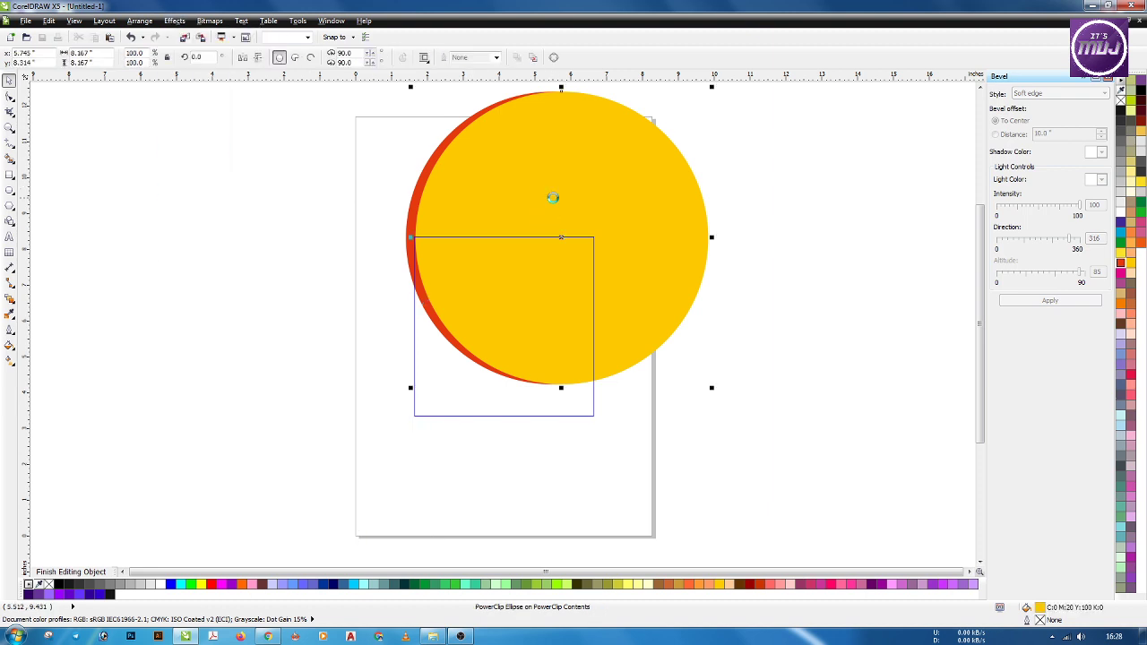
Edit the yellow circle's contents to move the family photo into the circle and scale it down to about 76.8%.
{"action": "left_click", "coordinate": [560, 191], "text": "ctrl"}
{"action": "left_click_drag", "start_coordinate": [296, 447], "coordinate": [546, 318]}
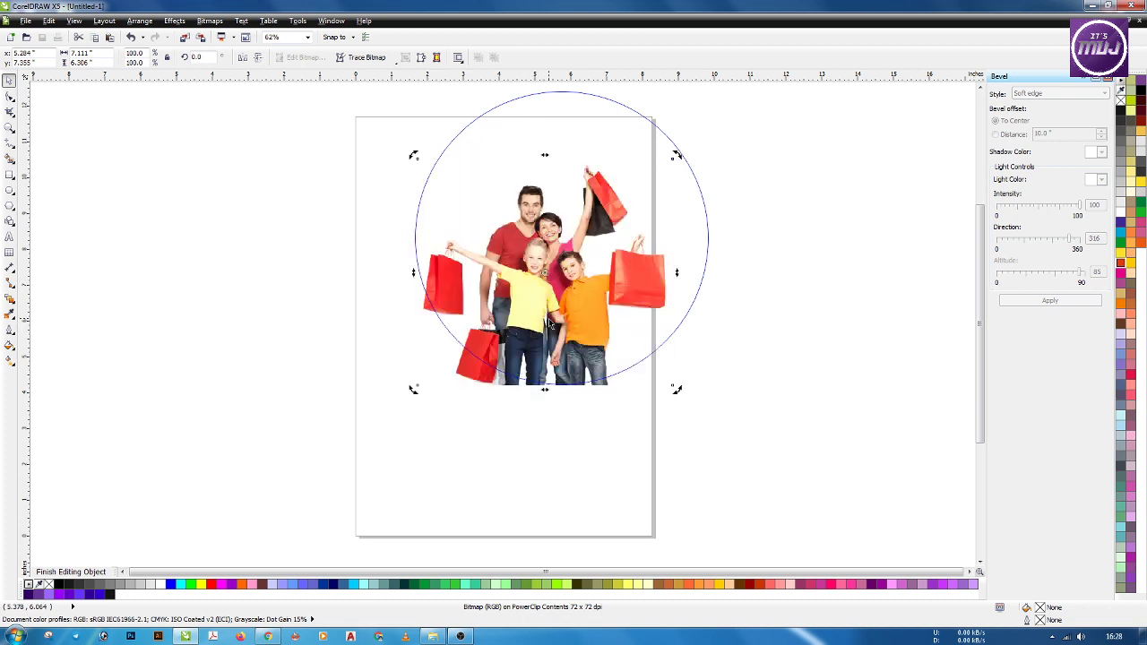
{"action": "left_click", "coordinate": [909, 275], "text": "ctrl"}
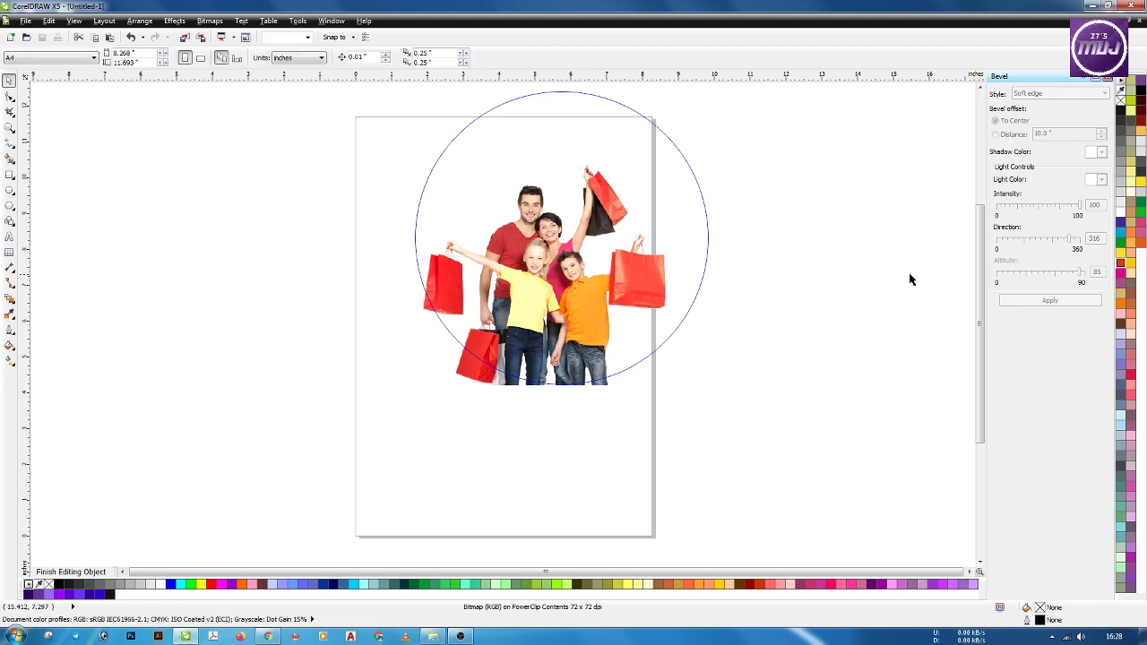
{"action": "left_click", "coordinate": [560, 304], "text": "ctrl"}
{"action": "left_click_drag", "start_coordinate": [676, 155], "coordinate": [648, 206]}
{"action": "left_click", "coordinate": [762, 275], "text": "ctrl"}
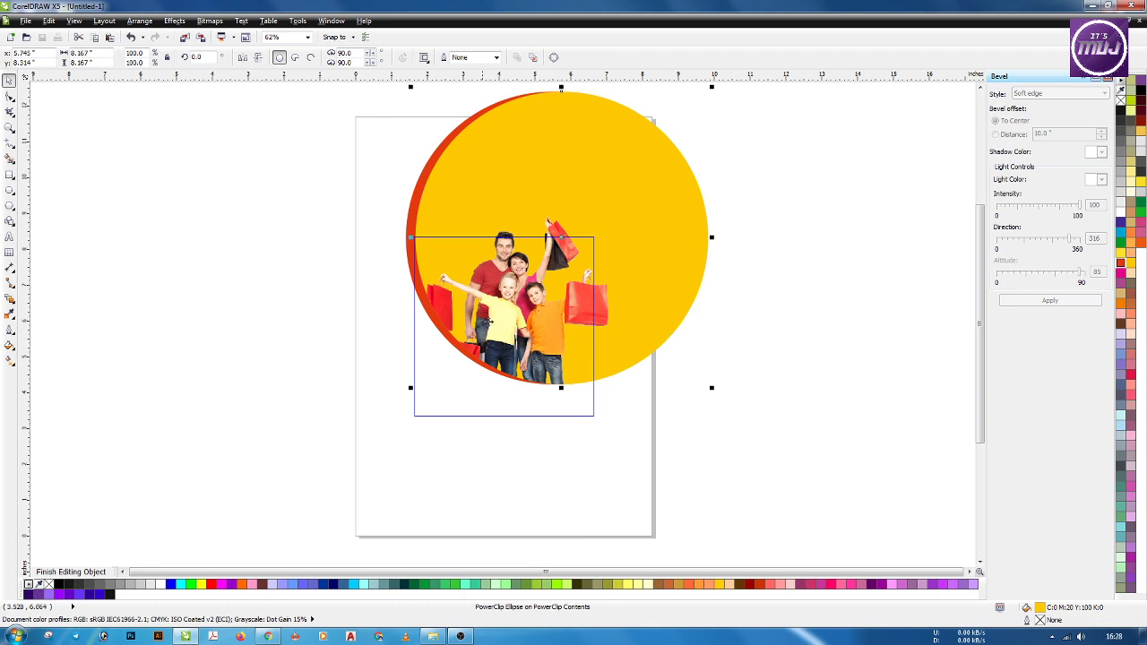
Shrink the family photo slightly more, nudge it within the square's area, and finish editing both PowerClip levels.
{"action": "left_click", "coordinate": [510, 304], "text": "ctrl"}
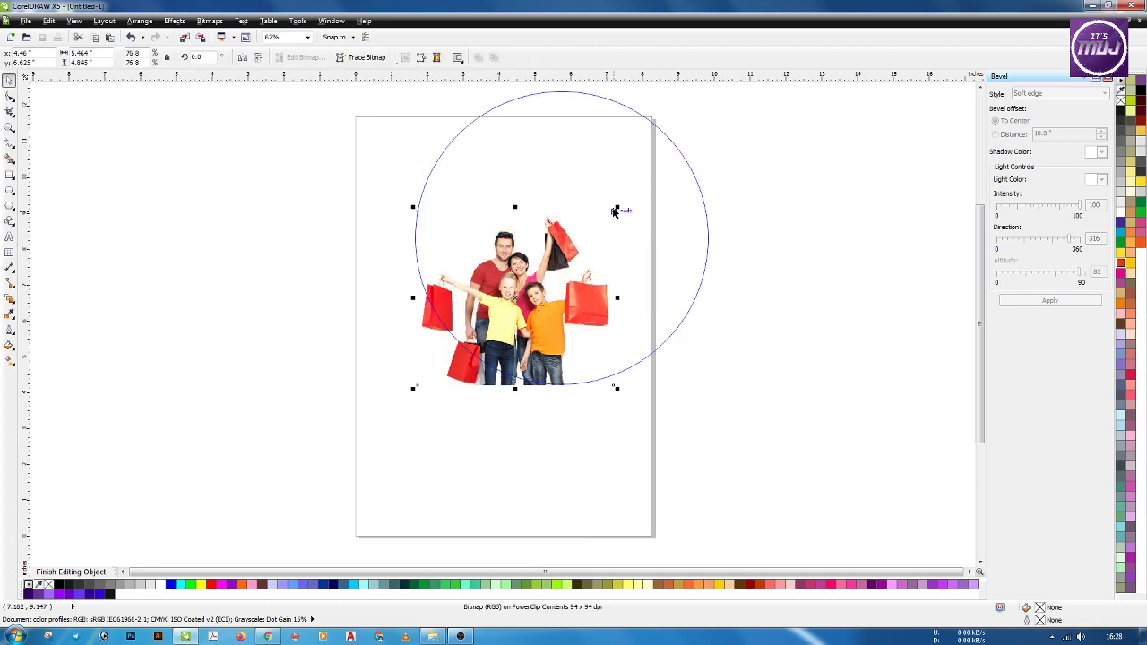
{"action": "left_click_drag", "start_coordinate": [618, 209], "coordinate": [598, 225]}
{"action": "mouse_move", "coordinate": [523, 324]}
{"action": "left_mouse_down"}
{"action": "mouse_move", "coordinate": [543, 323]}
{"action": "mouse_move", "coordinate": [526, 316]}
{"action": "left_mouse_up"}
{"action": "left_click", "coordinate": [753, 327], "text": "ctrl"}
{"action": "left_click", "coordinate": [535, 316], "text": "ctrl"}
{"action": "left_click", "coordinate": [710, 370], "text": "ctrl"}
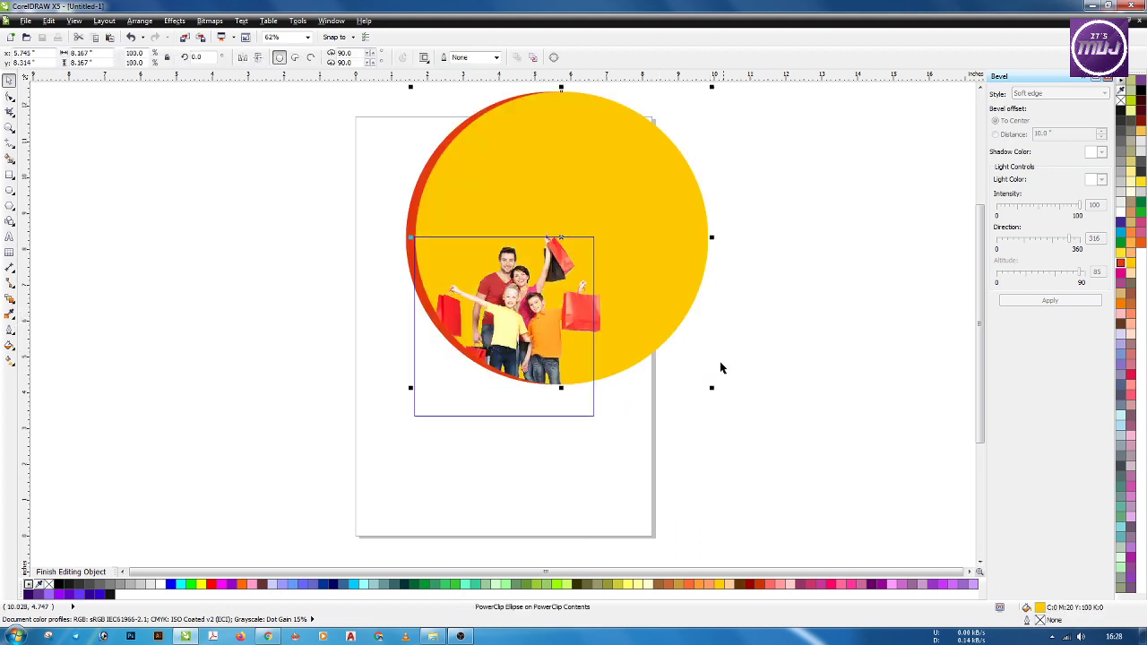
{"action": "left_click", "coordinate": [736, 350], "text": "ctrl"}
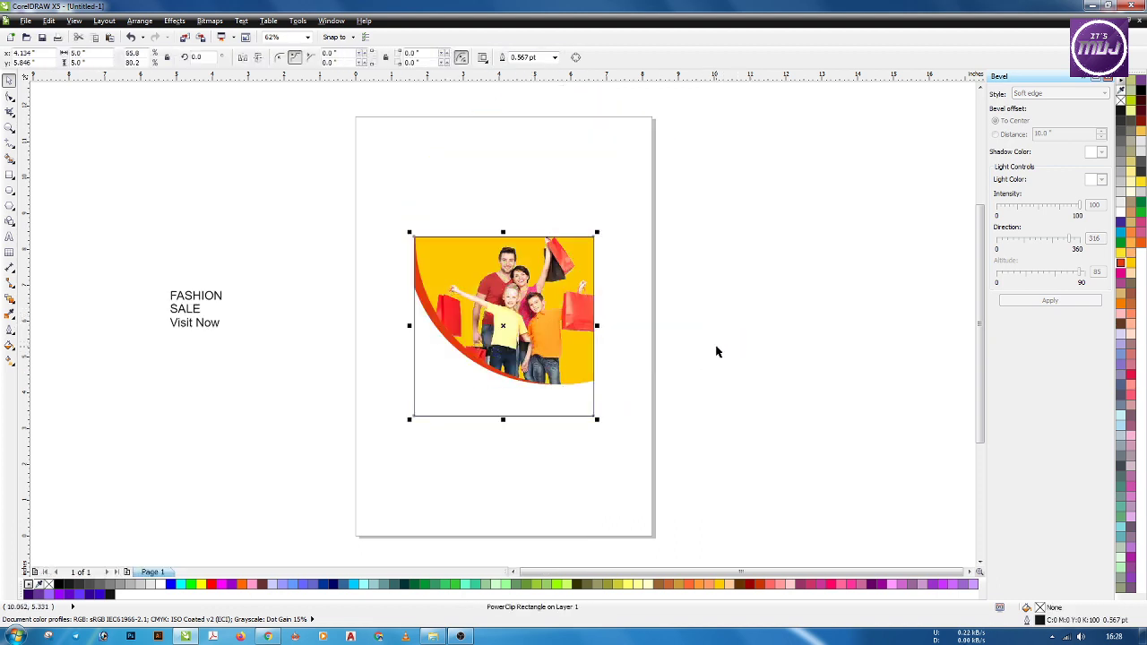
Reopen the square's contents, try several fills on the back circle, settle on blue-violet (C97 M100 Y0 K0), and finish editing.
{"action": "left_click", "coordinate": [465, 307], "text": "ctrl"}
{"action": "left_click", "coordinate": [405, 264]}
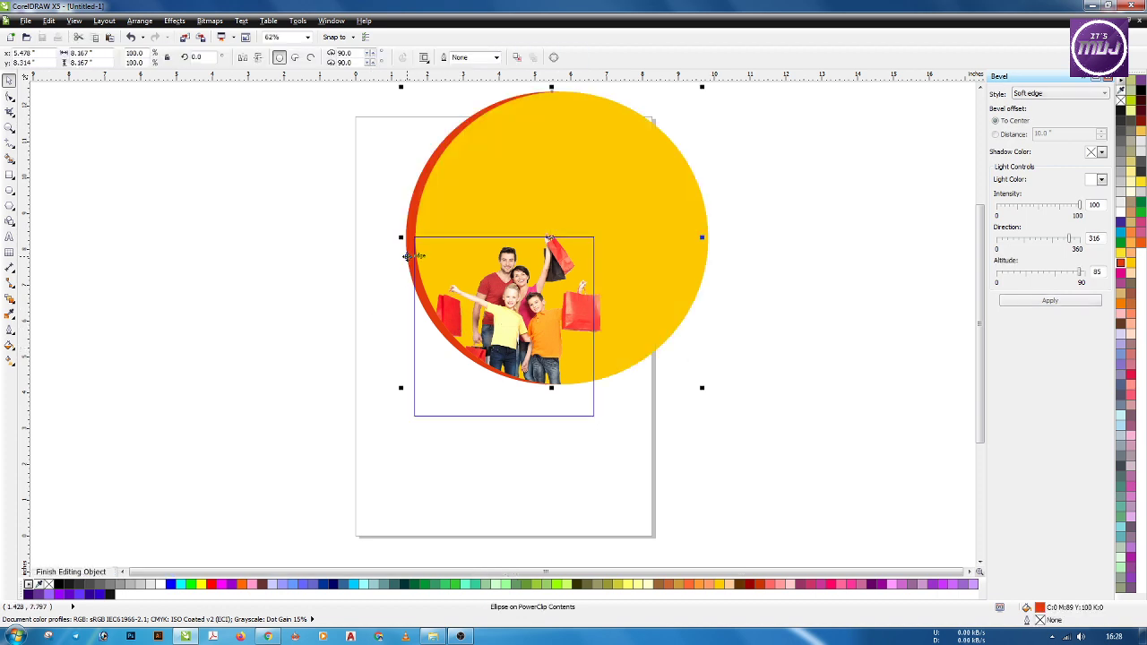
{"action": "left_click", "coordinate": [1121, 270]}
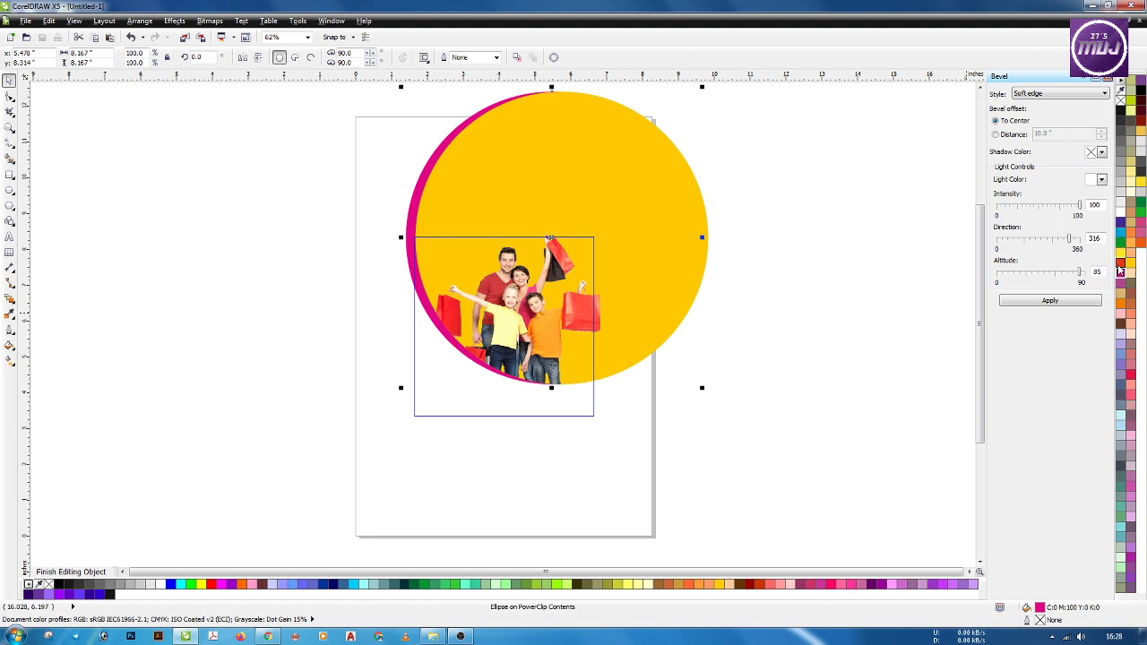
{"action": "left_click", "coordinate": [1120, 244]}
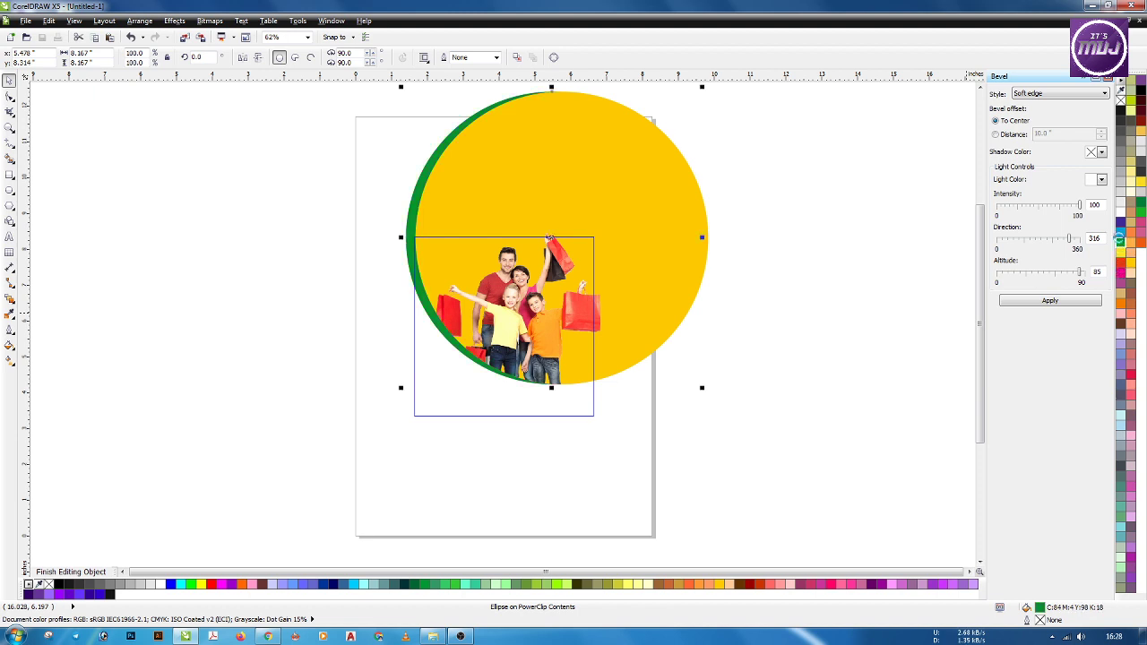
{"action": "left_click", "coordinate": [1120, 233]}
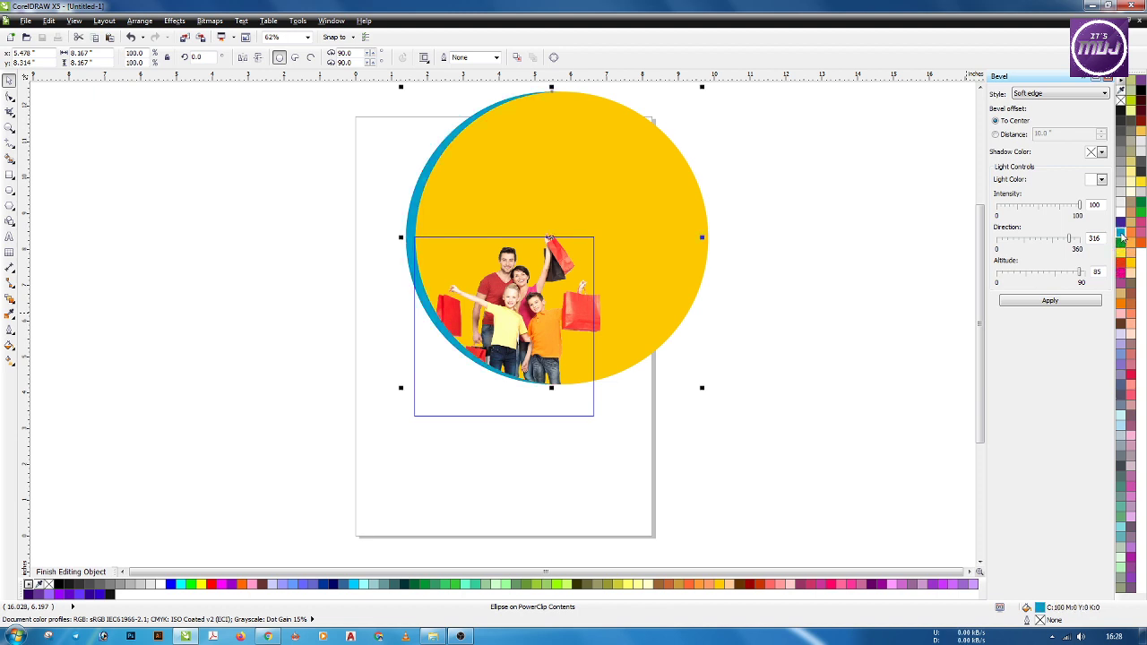
{"action": "left_click", "coordinate": [1132, 373]}
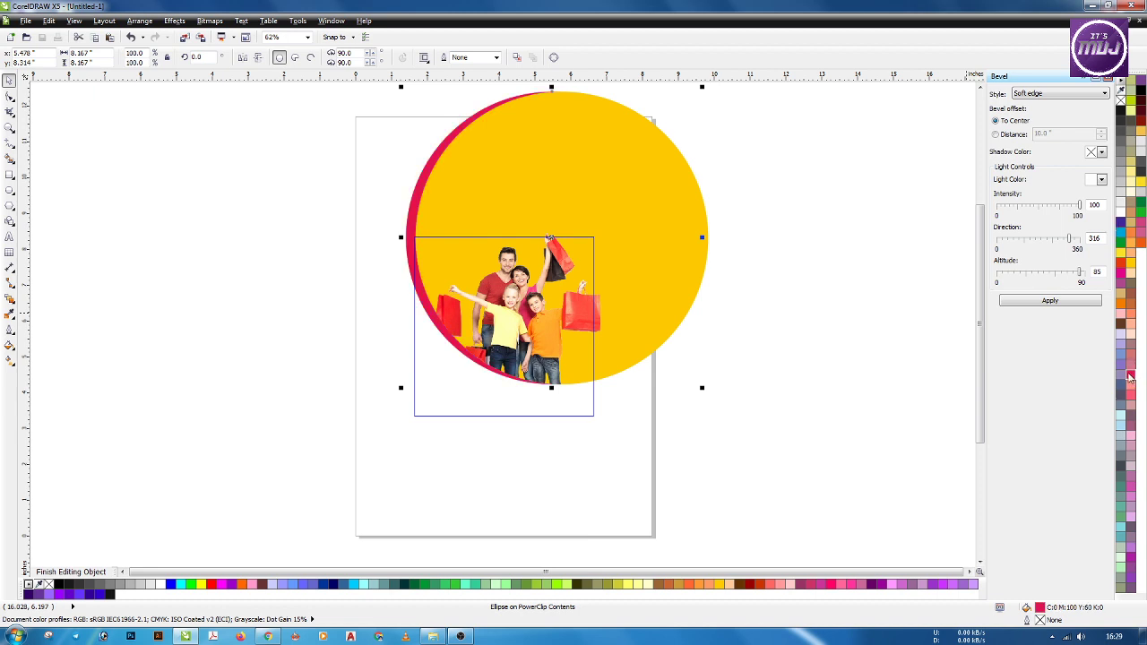
{"action": "left_click", "coordinate": [1120, 300]}
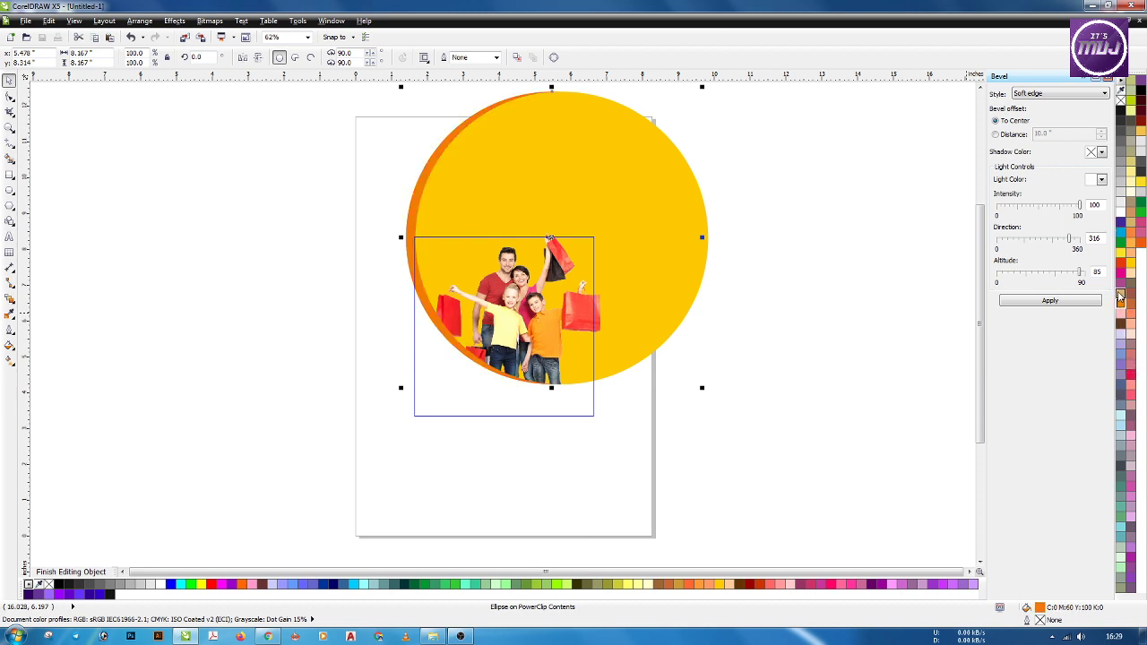
{"action": "left_click", "coordinate": [1120, 222]}
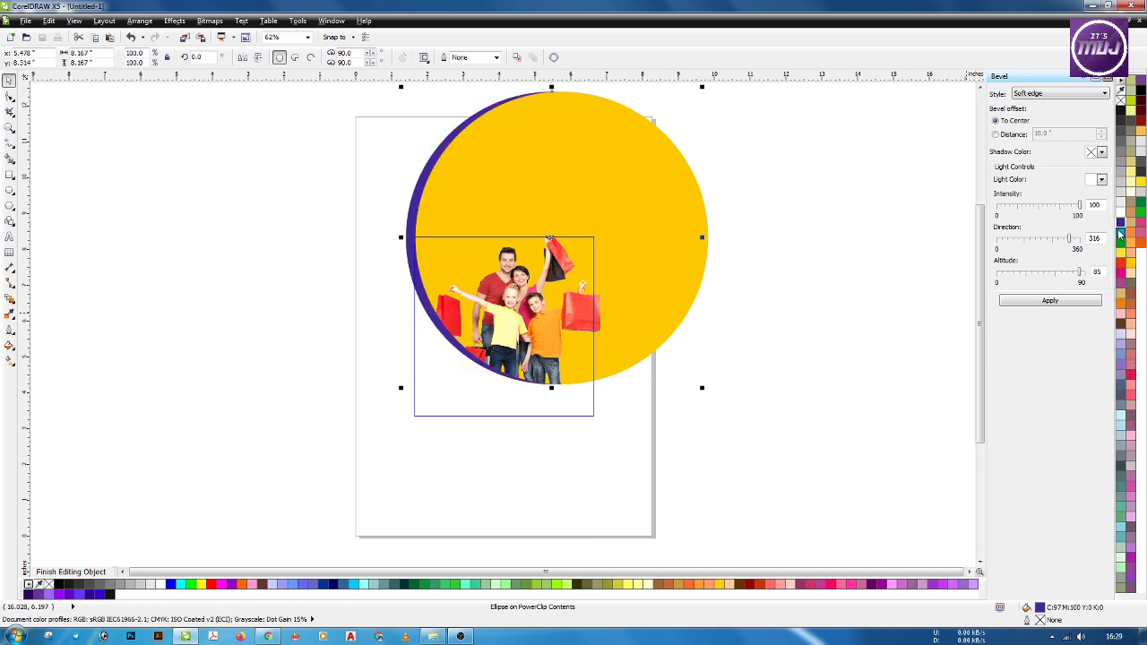
{"action": "left_click", "coordinate": [744, 306], "text": "ctrl"}
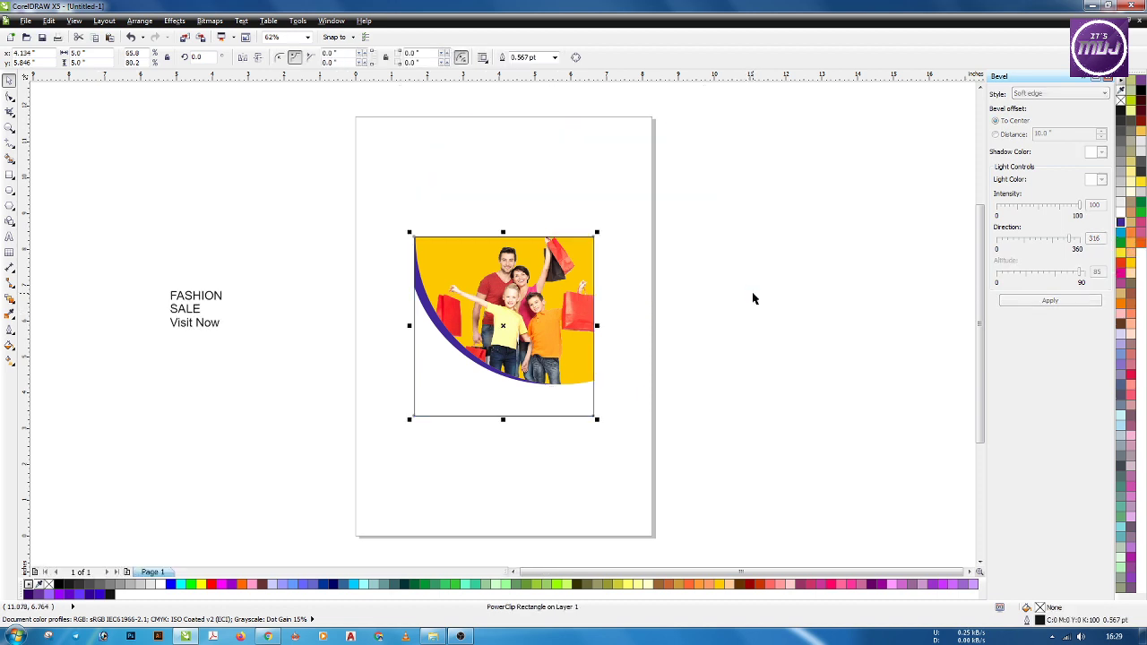
Reopen the square's contents and give the yellow circle a linear fountain fill from golden yellow to blue-violet at 29.2 degrees.
{"action": "scroll", "coordinate": [417, 304], "scroll_direction": "up", "scroll_amount": 2}
{"action": "scroll", "coordinate": [463, 324], "scroll_direction": "down", "scroll_amount": 2}
{"action": "left_click", "coordinate": [575, 367], "text": "ctrl"}
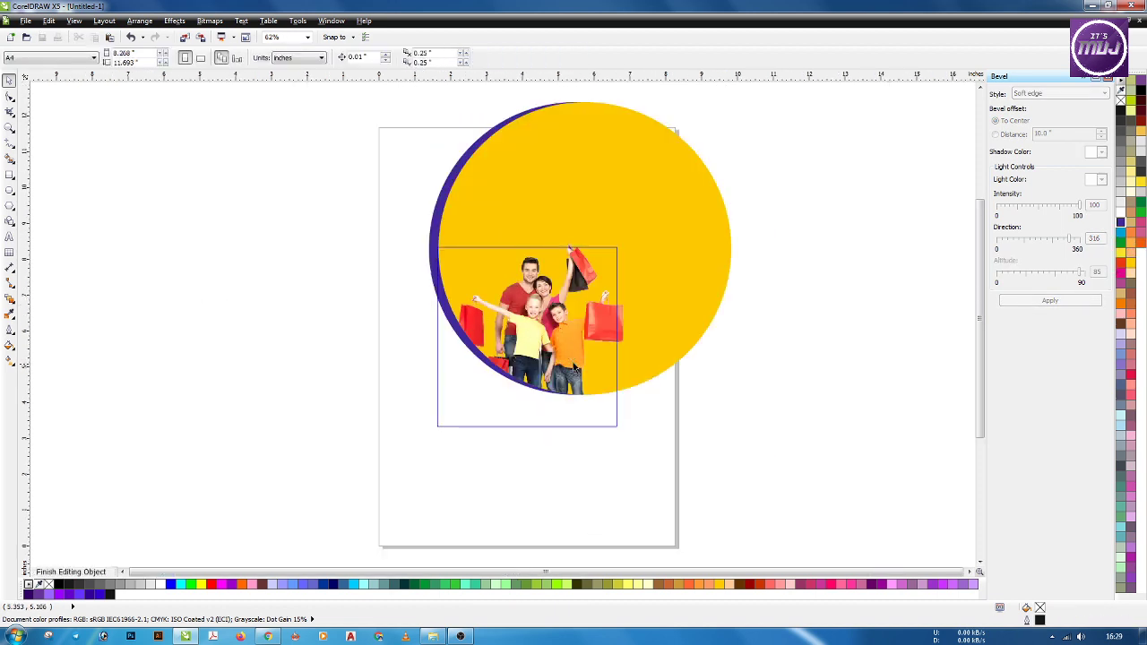
{"action": "left_click", "coordinate": [487, 177]}
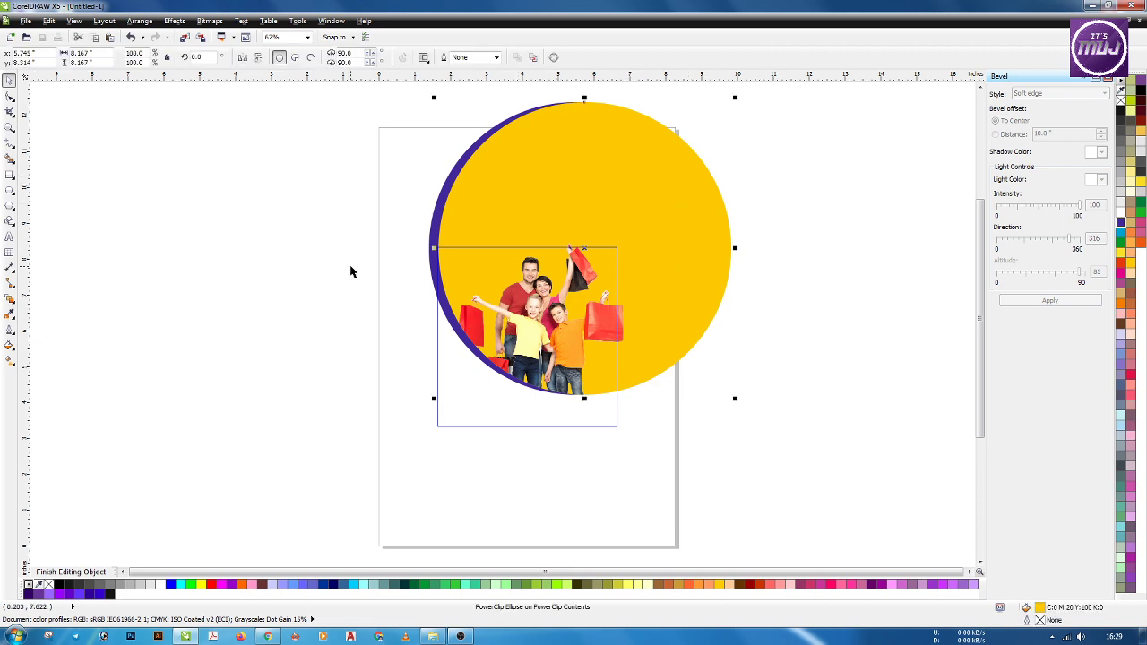
{"action": "left_click", "coordinate": [11, 350]}
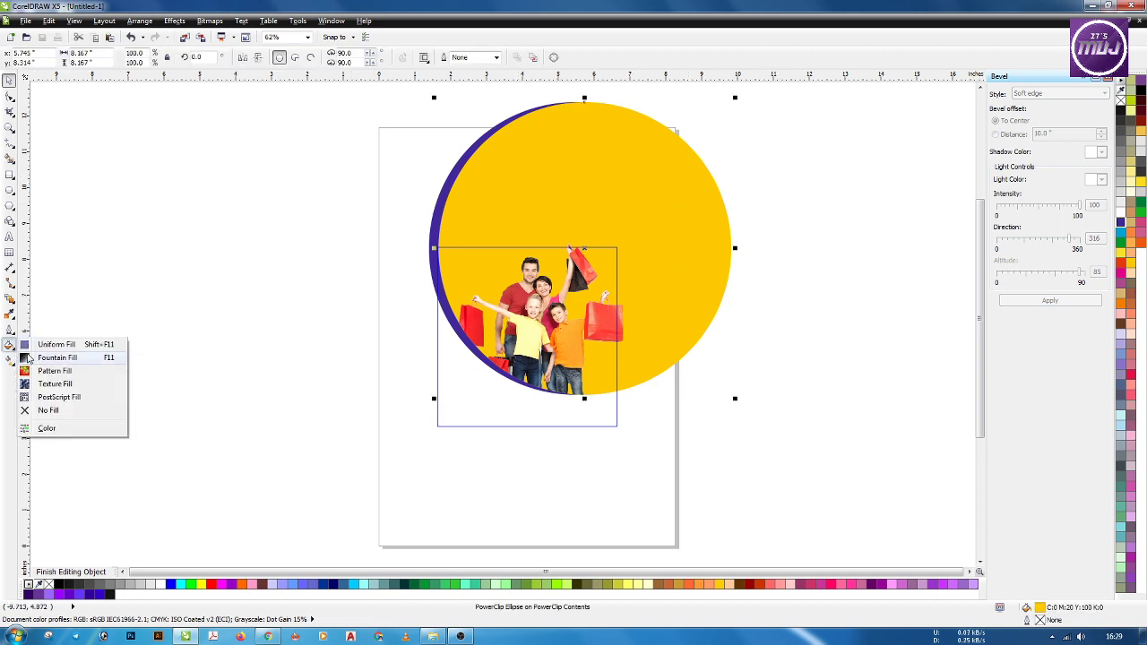
{"action": "left_click", "coordinate": [32, 358]}
{"action": "left_click_drag", "start_coordinate": [551, 207], "coordinate": [258, 208]}
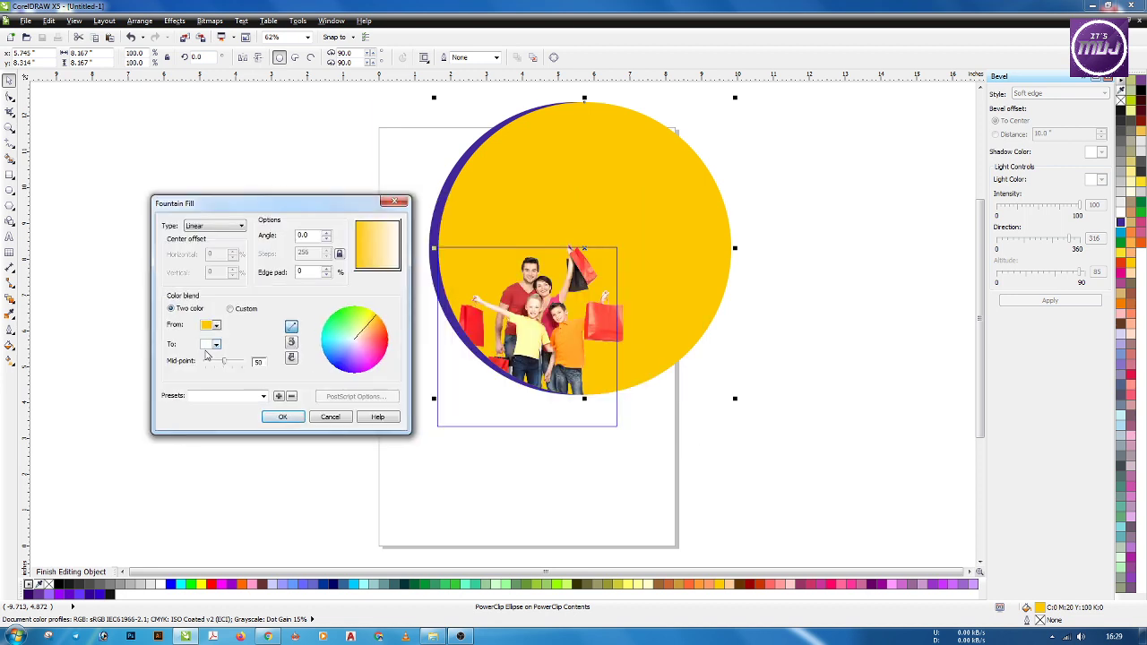
{"action": "left_click", "coordinate": [216, 344]}
{"action": "left_click", "coordinate": [255, 360]}
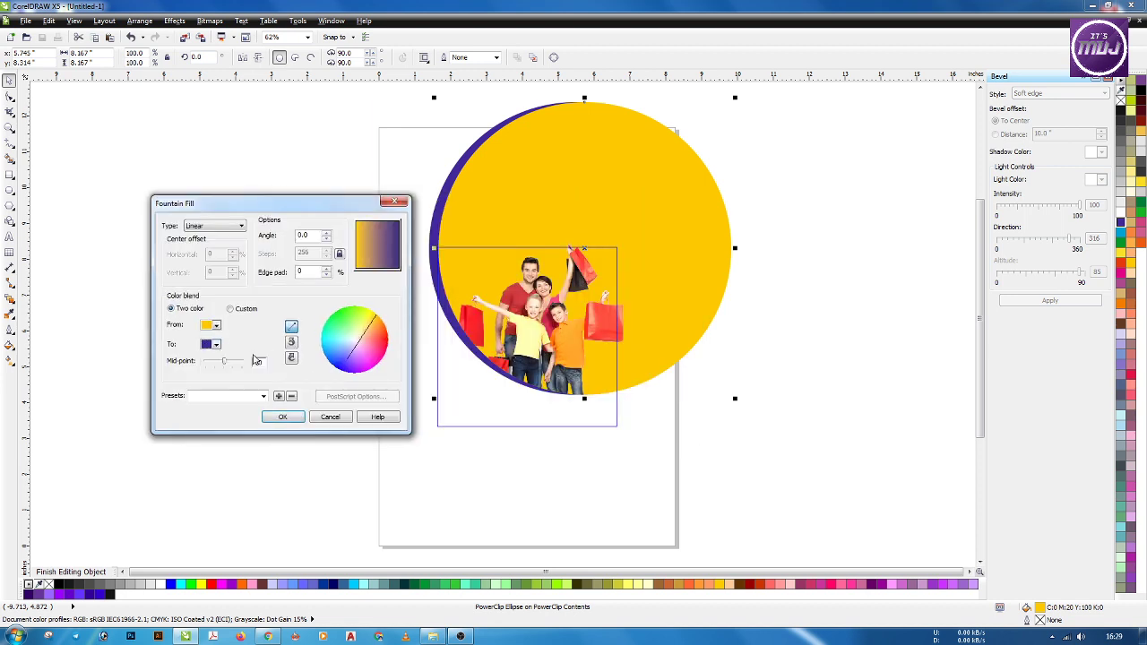
{"action": "left_click_drag", "start_coordinate": [373, 248], "coordinate": [392, 235]}
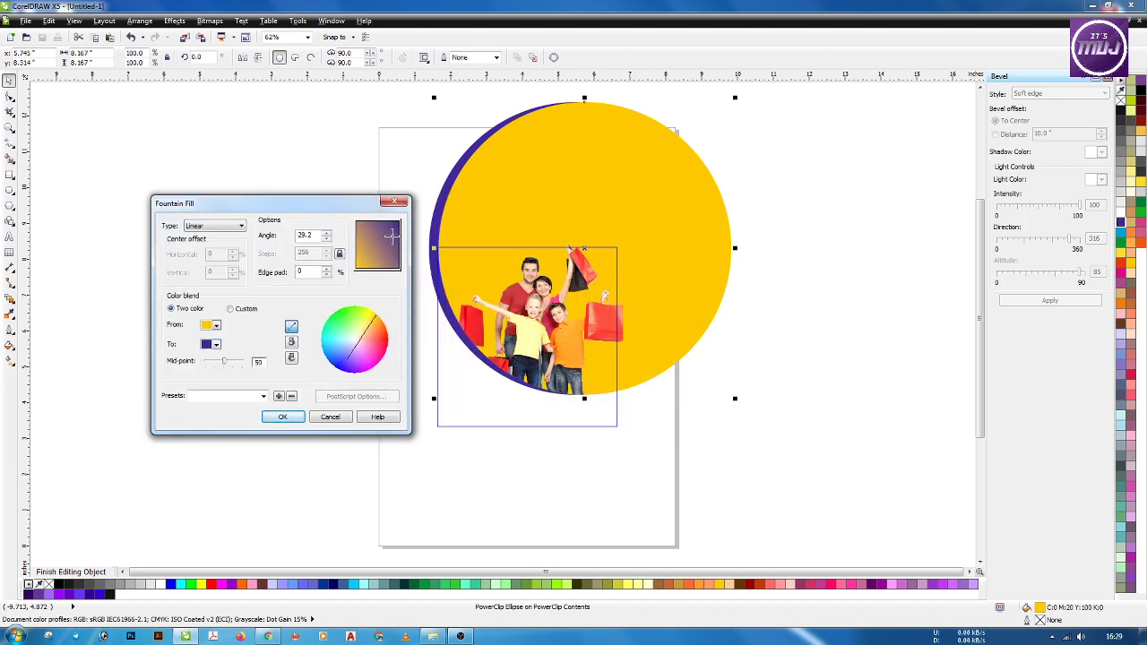
{"action": "left_click", "coordinate": [282, 417]}
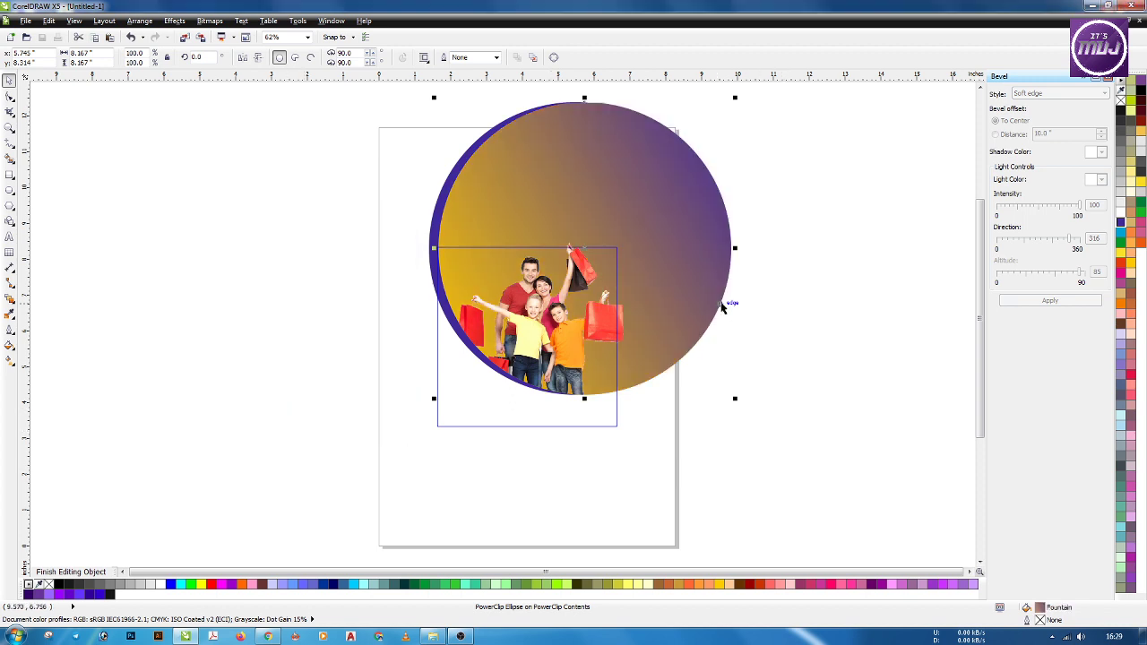
Change the circle's fountain fill to end in pale blue at an angle of -125.9 degrees, and finish editing the PowerClip.
{"action": "key", "text": "F11"}
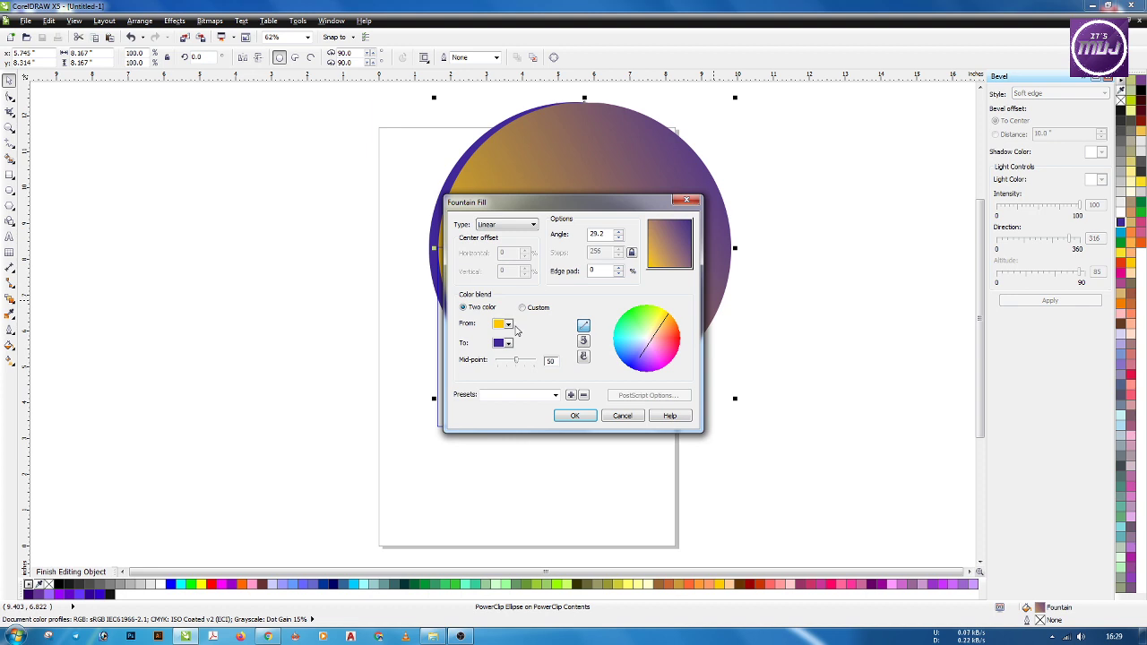
{"action": "left_click", "coordinate": [508, 344]}
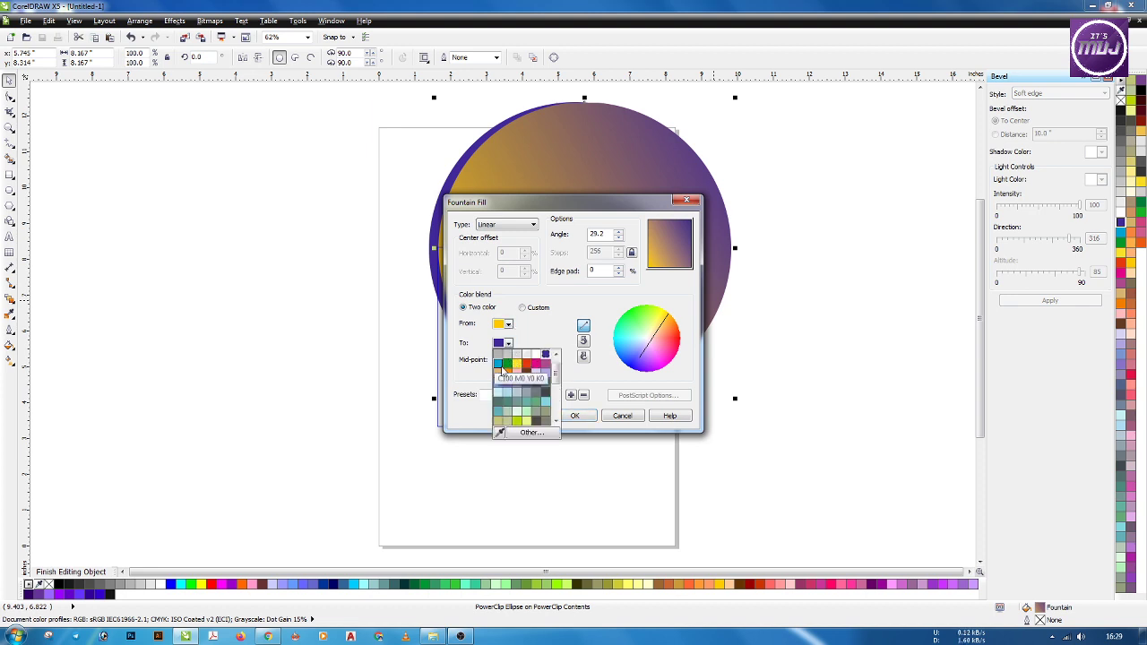
{"action": "left_click", "coordinate": [500, 393]}
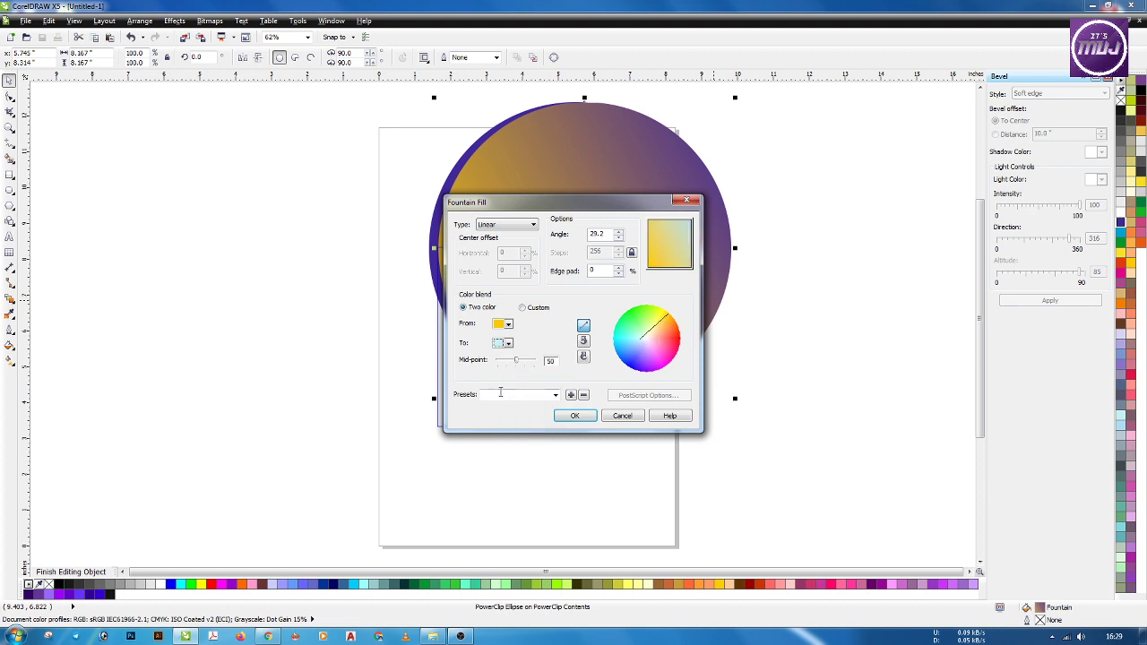
{"action": "left_click_drag", "start_coordinate": [673, 253], "coordinate": [656, 266]}
{"action": "left_click", "coordinate": [575, 416]}
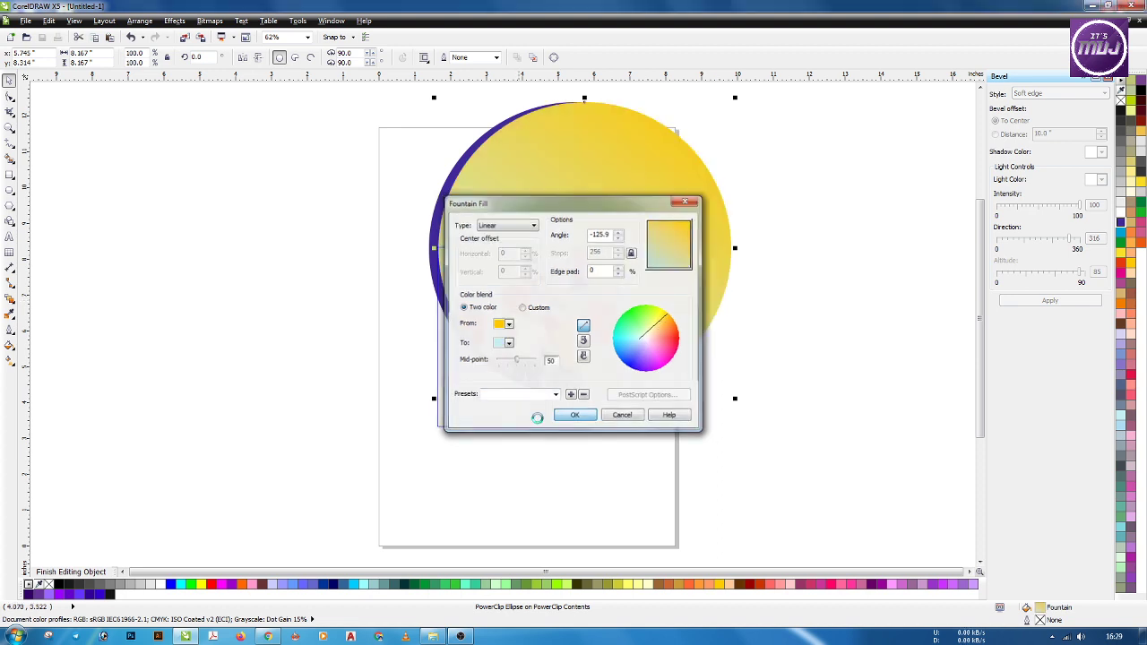
{"action": "left_click", "coordinate": [179, 287], "text": "ctrl"}
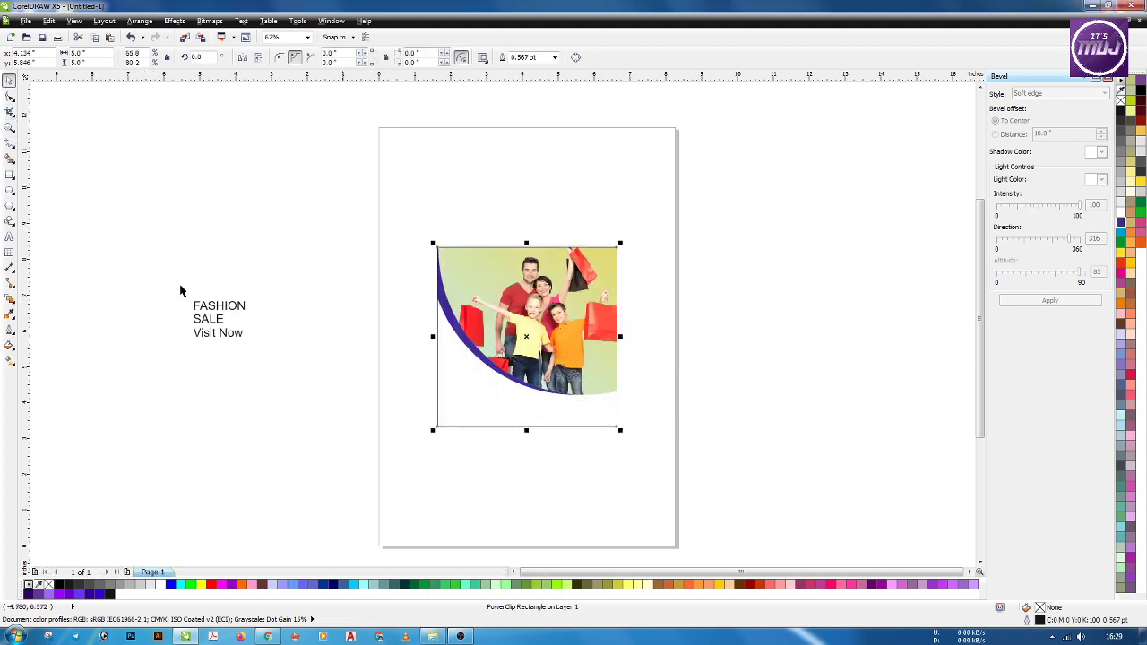
{"action": "left_click", "coordinate": [620, 351]}
{"action": "scroll", "coordinate": [530, 306], "scroll_direction": "up", "scroll_amount": 1}
{"action": "scroll", "coordinate": [523, 316], "scroll_direction": "up", "scroll_amount": 1}
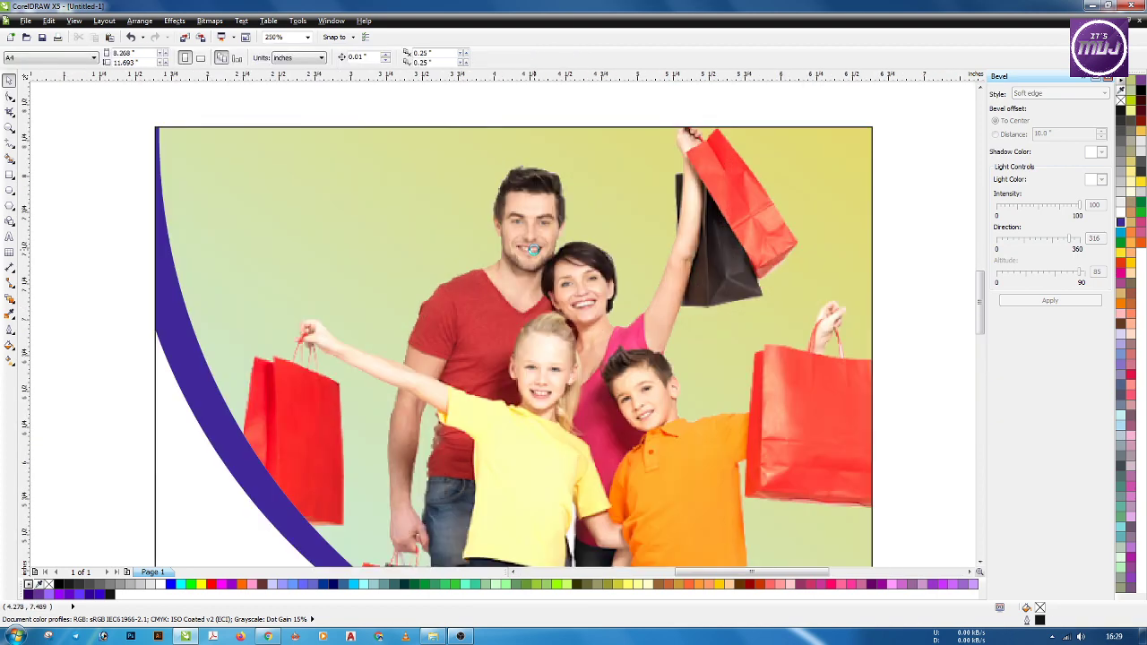
Try pale blue (C40 M0 Y0 K0), slate blue (C40 M20 Y0 K40) and pink (C0 M40 Y0 K0) fills on the square.
{"action": "scroll", "coordinate": [522, 315], "scroll_direction": "down", "scroll_amount": 2}
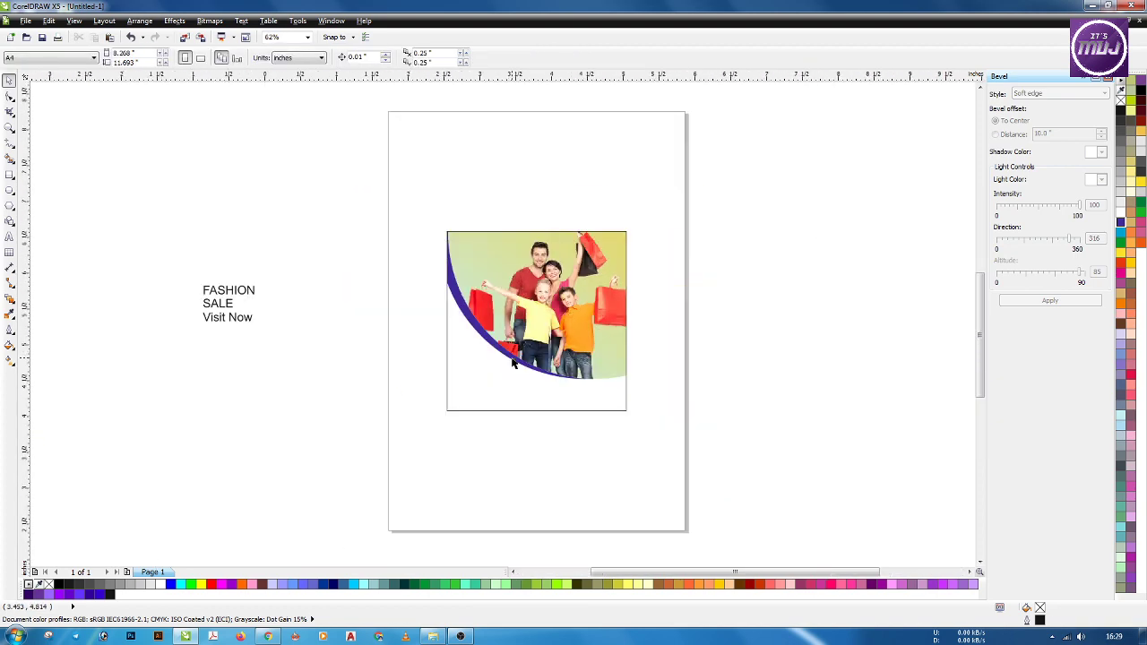
{"action": "scroll", "coordinate": [492, 398], "scroll_direction": "up", "scroll_amount": 1}
{"action": "left_click", "coordinate": [492, 397]}
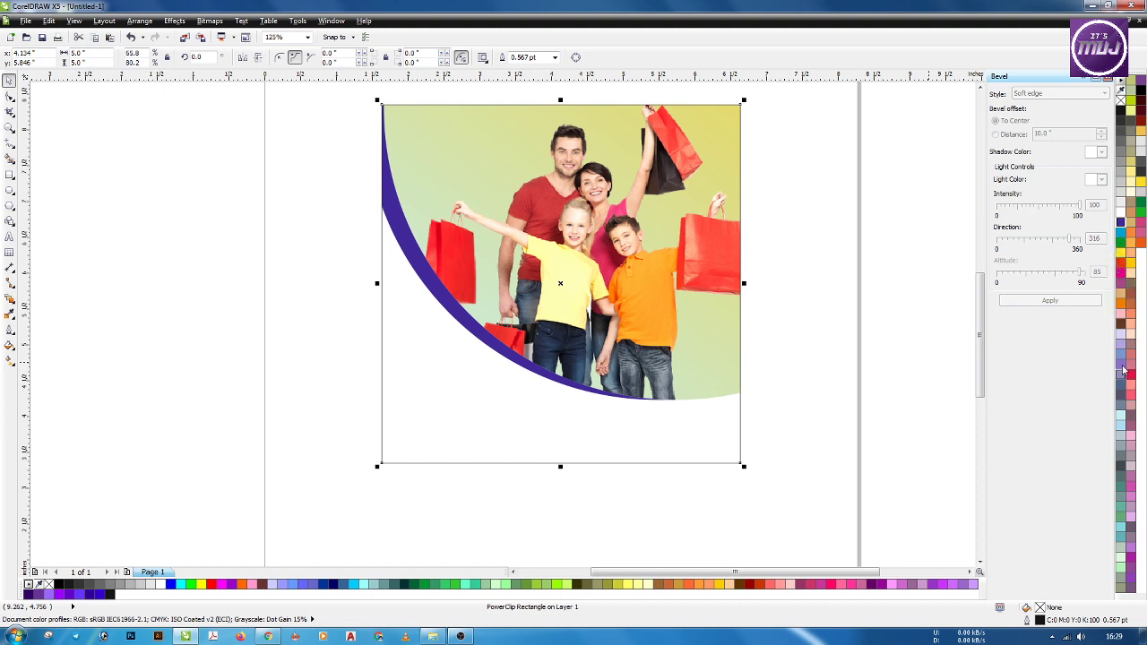
{"action": "left_click", "coordinate": [1121, 423]}
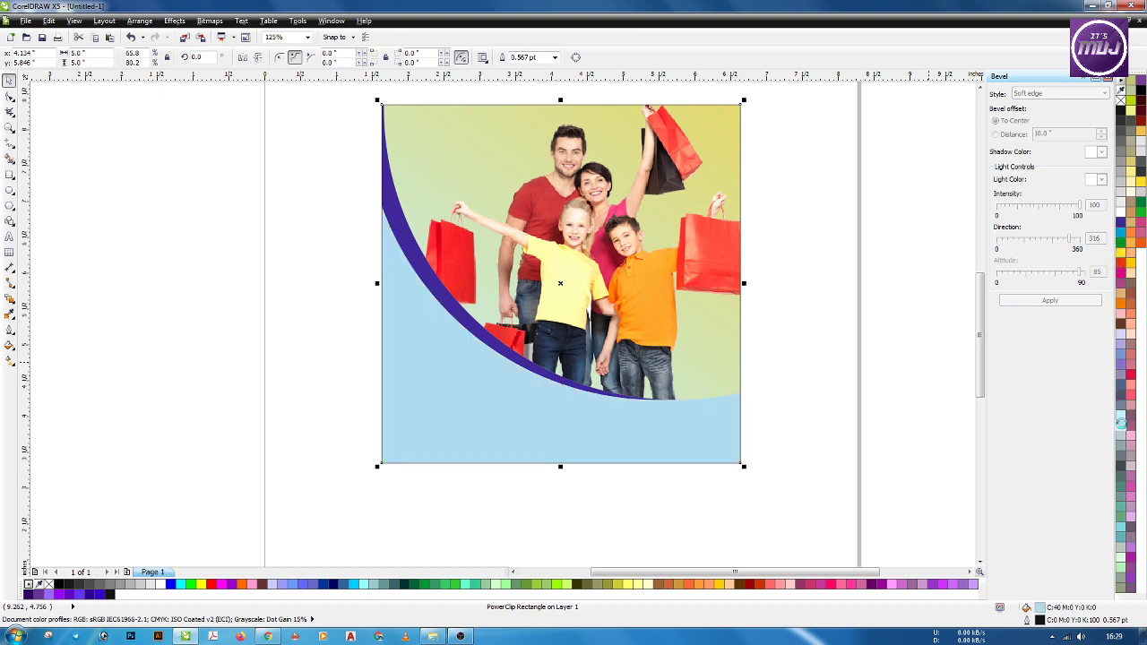
{"action": "left_click", "coordinate": [1120, 411]}
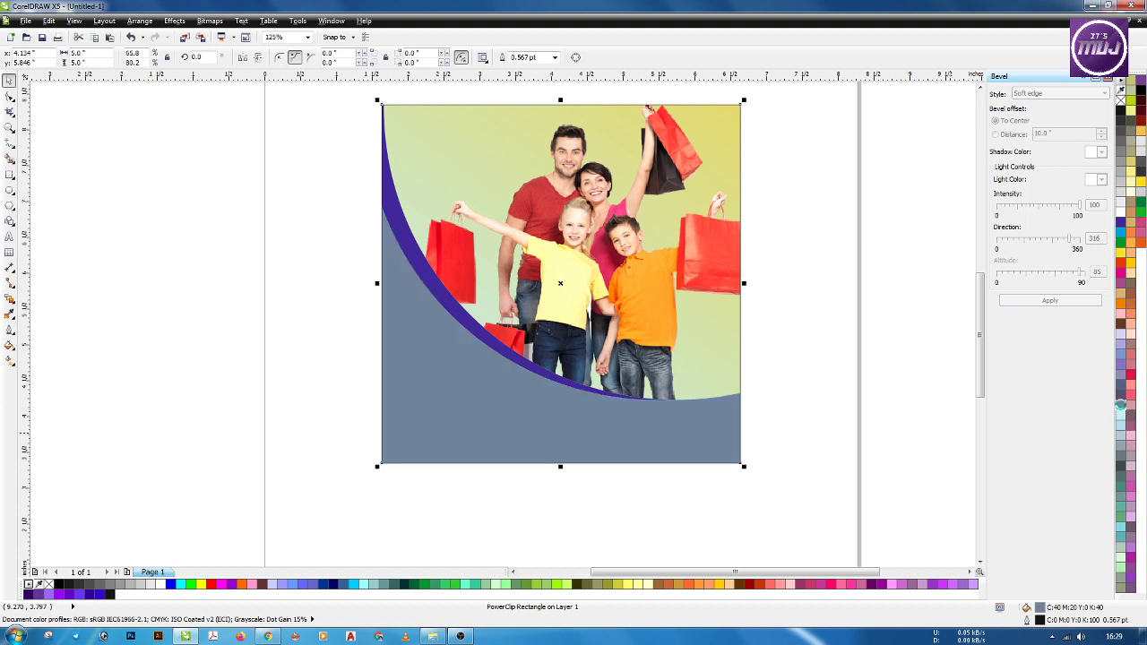
{"action": "left_click", "coordinate": [1121, 427]}
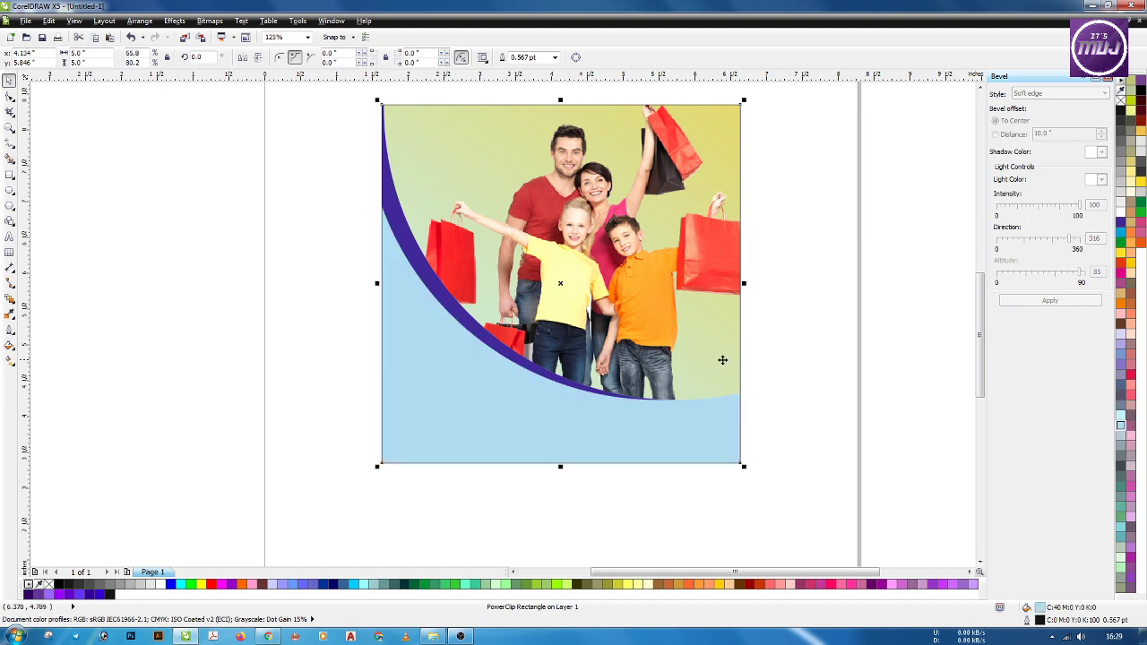
{"action": "left_click", "coordinate": [1131, 437]}
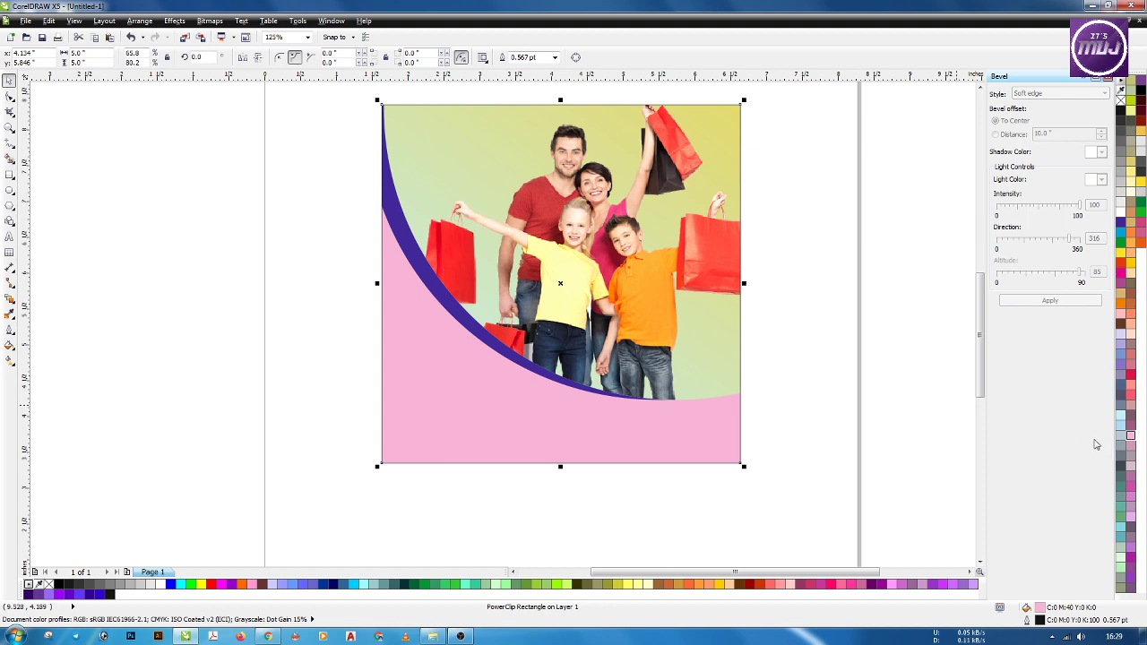
{"action": "left_click", "coordinate": [908, 402]}
{"action": "scroll", "coordinate": [414, 408], "scroll_direction": "down", "scroll_amount": 2}
{"action": "scroll", "coordinate": [475, 396], "scroll_direction": "up", "scroll_amount": 2}
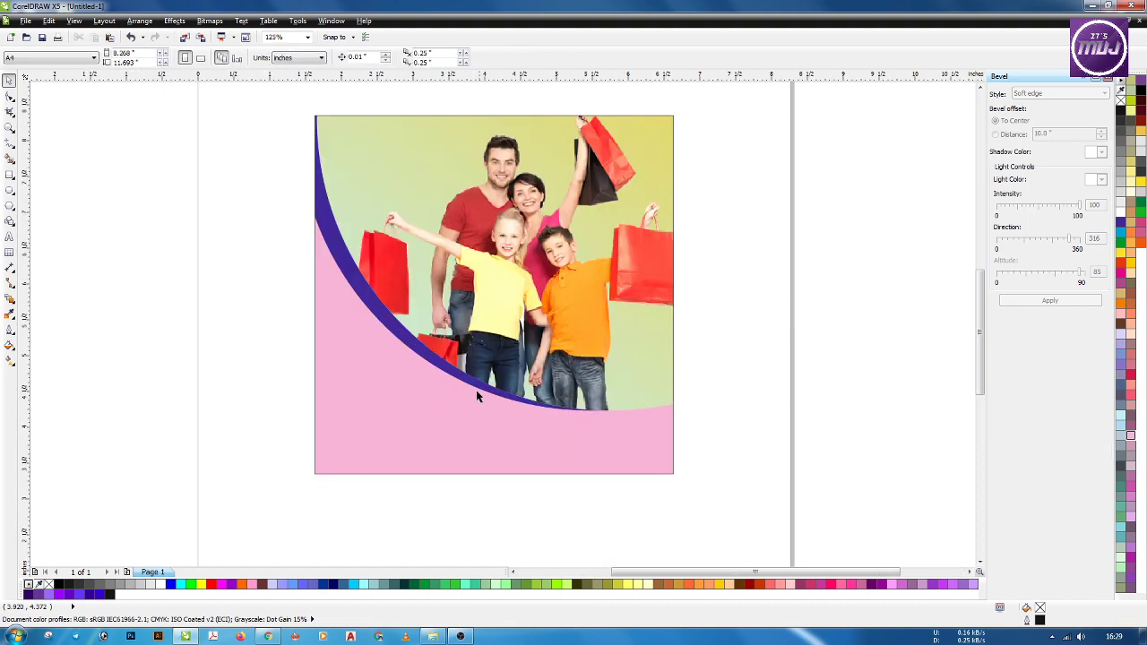
Try pale green fills on the square and settle on turquoise (C60 M0 Y20 K0).
{"action": "left_click", "coordinate": [482, 421]}
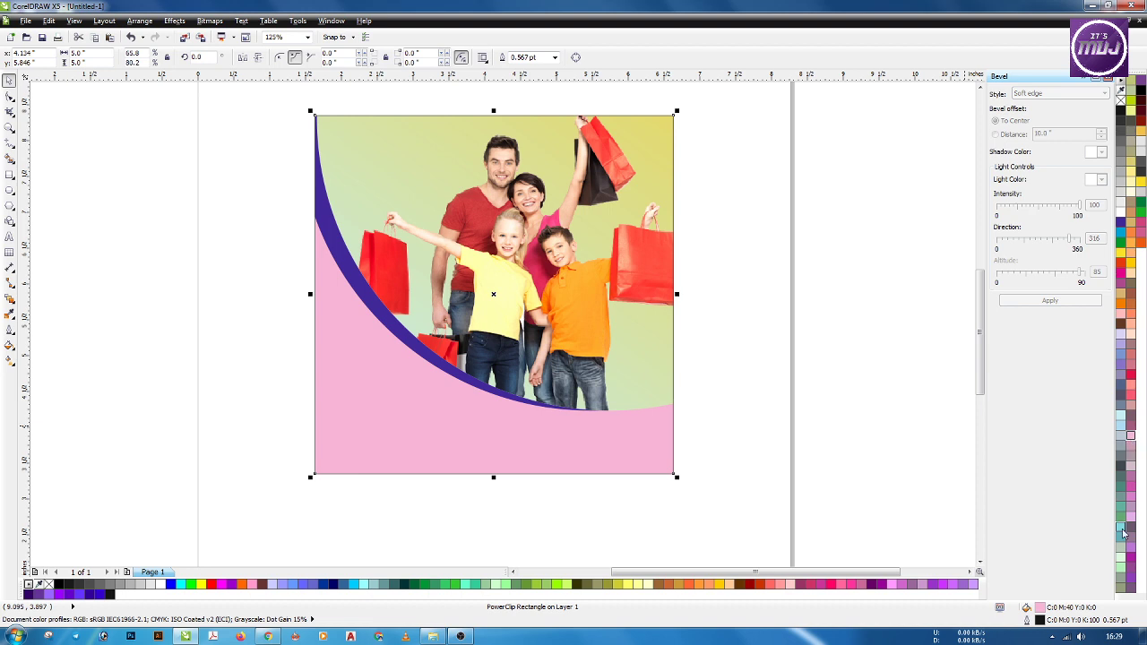
{"action": "left_click", "coordinate": [1118, 565]}
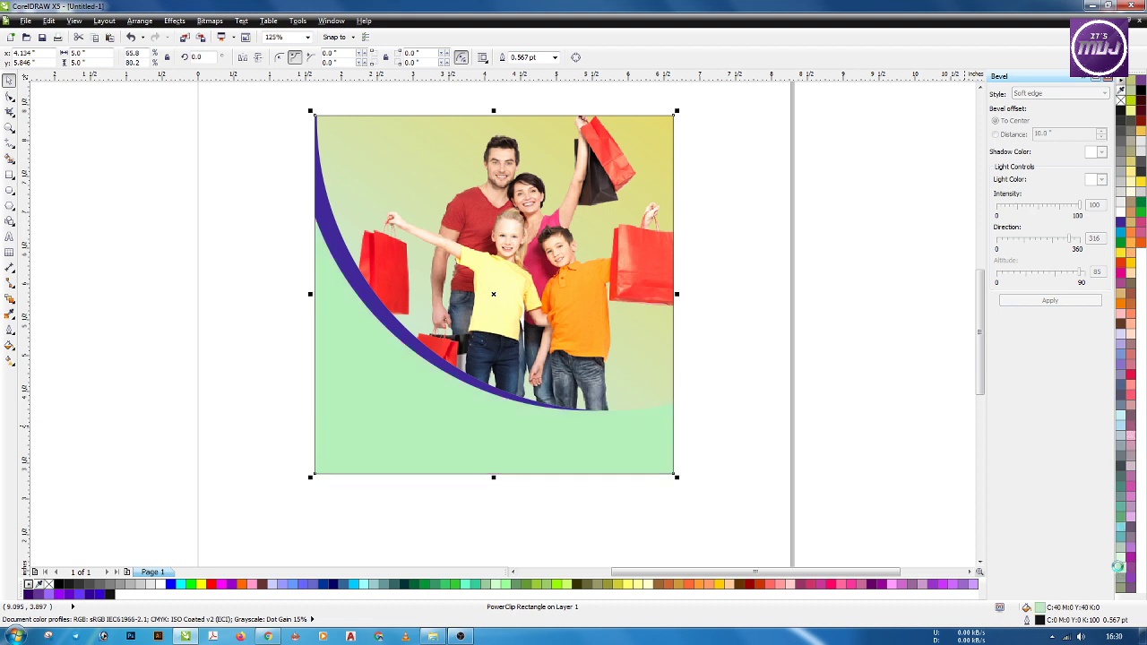
{"action": "left_click", "coordinate": [721, 431]}
{"action": "left_click", "coordinate": [650, 442]}
{"action": "left_click", "coordinate": [1120, 556]}
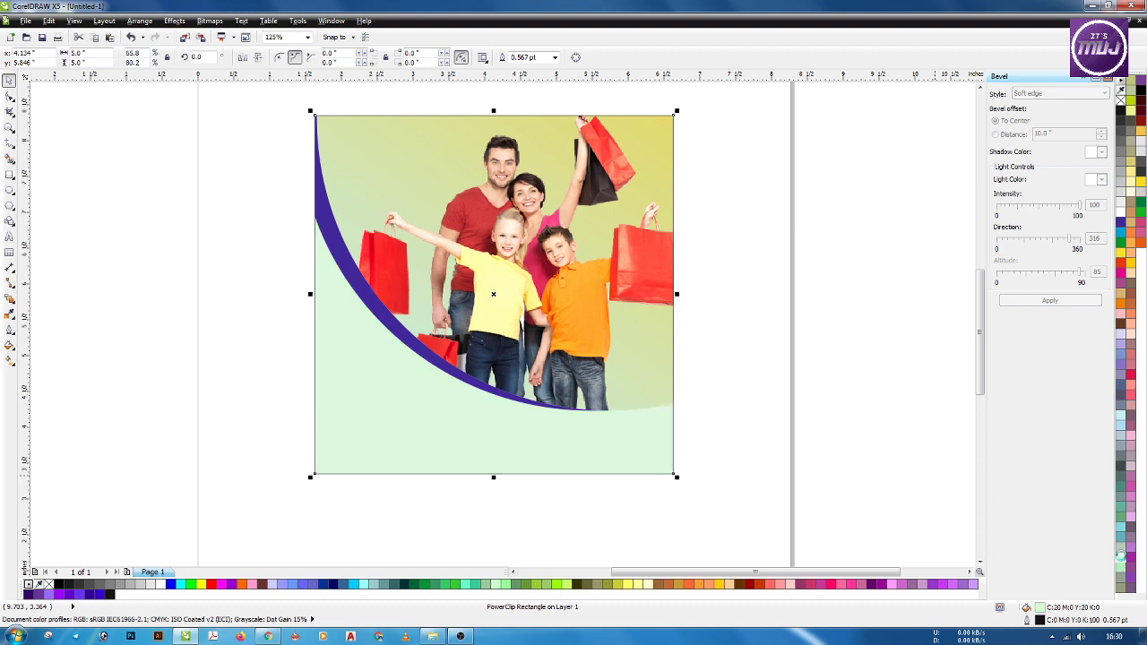
{"action": "left_click", "coordinate": [1120, 537]}
{"action": "left_click", "coordinate": [1121, 529]}
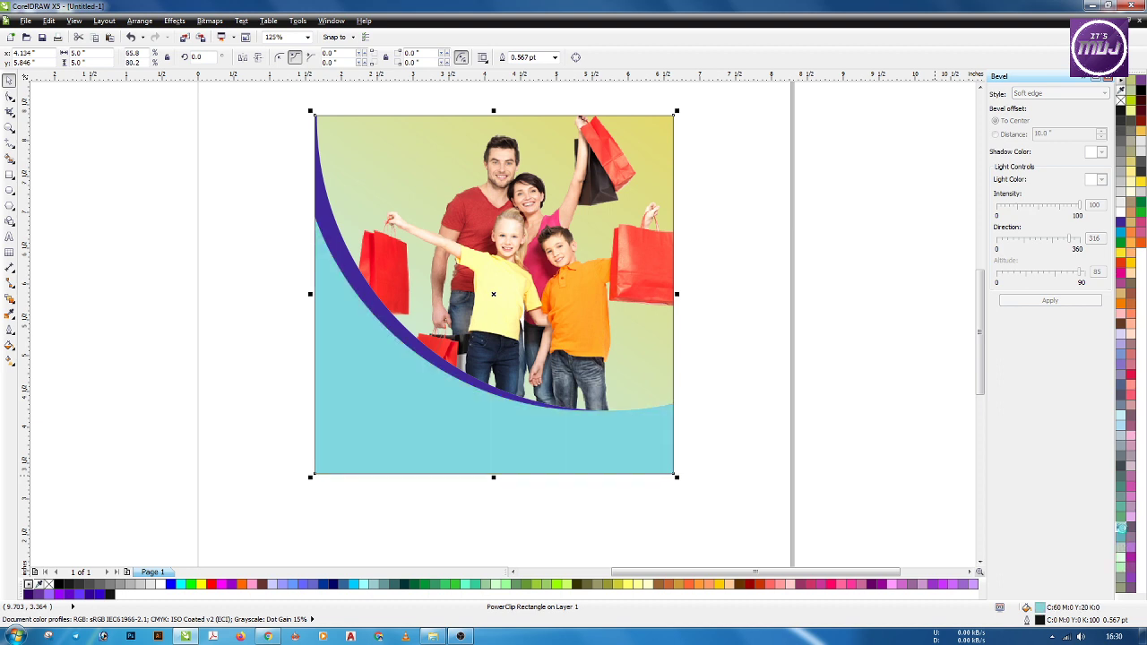
{"action": "left_click", "coordinate": [908, 450]}
{"action": "scroll", "coordinate": [717, 415], "scroll_direction": "down", "scroll_amount": 2}
{"action": "scroll", "coordinate": [592, 338], "scroll_direction": "up", "scroll_amount": 2}
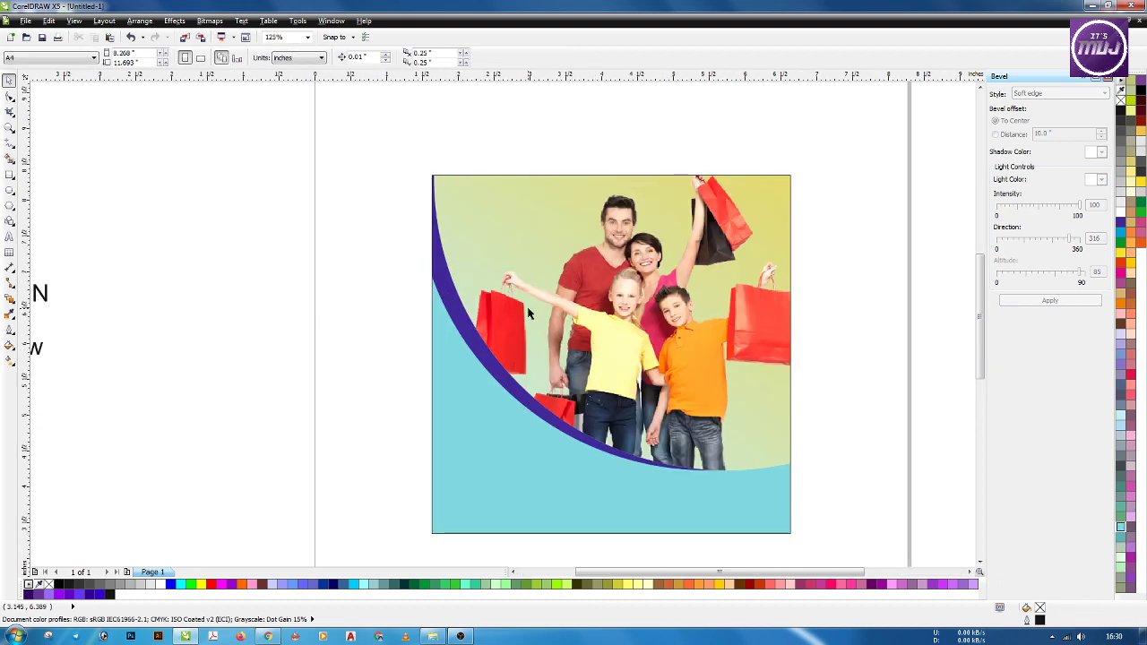
{"action": "scroll", "coordinate": [511, 322], "scroll_direction": "down", "scroll_amount": 1}
{"action": "scroll", "coordinate": [564, 367], "scroll_direction": "up", "scroll_amount": 1}
{"action": "left_click", "coordinate": [551, 433]}
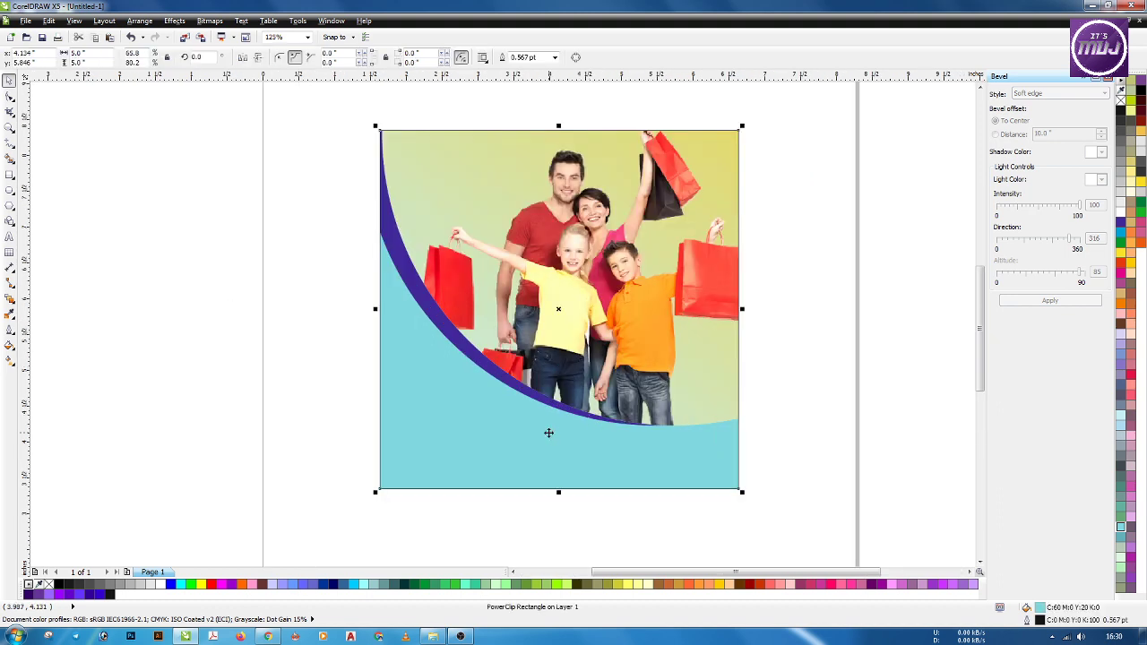
{"action": "left_click", "coordinate": [110, 248]}
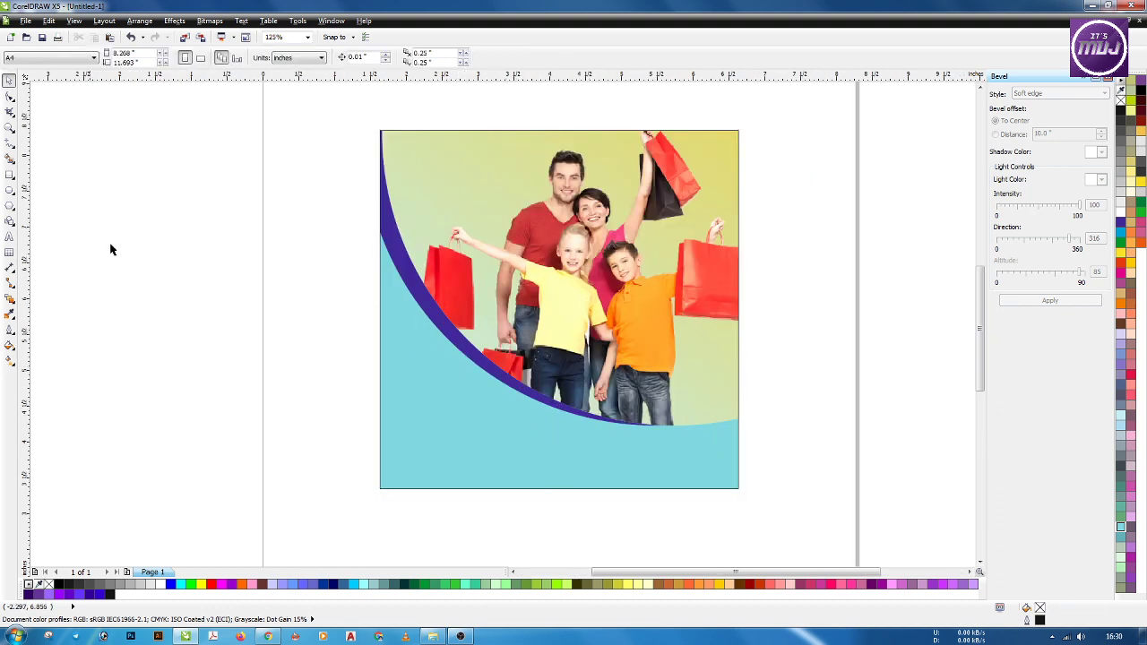
Draw a circle, move it over the photo's curved edge near the square's lower-right corner, and scale it to about 0.867 inches.
{"action": "left_click", "coordinate": [9, 189]}
{"action": "left_click_drag", "start_coordinate": [487, 397], "coordinate": [561, 474]}
{"action": "left_click", "coordinate": [9, 79]}
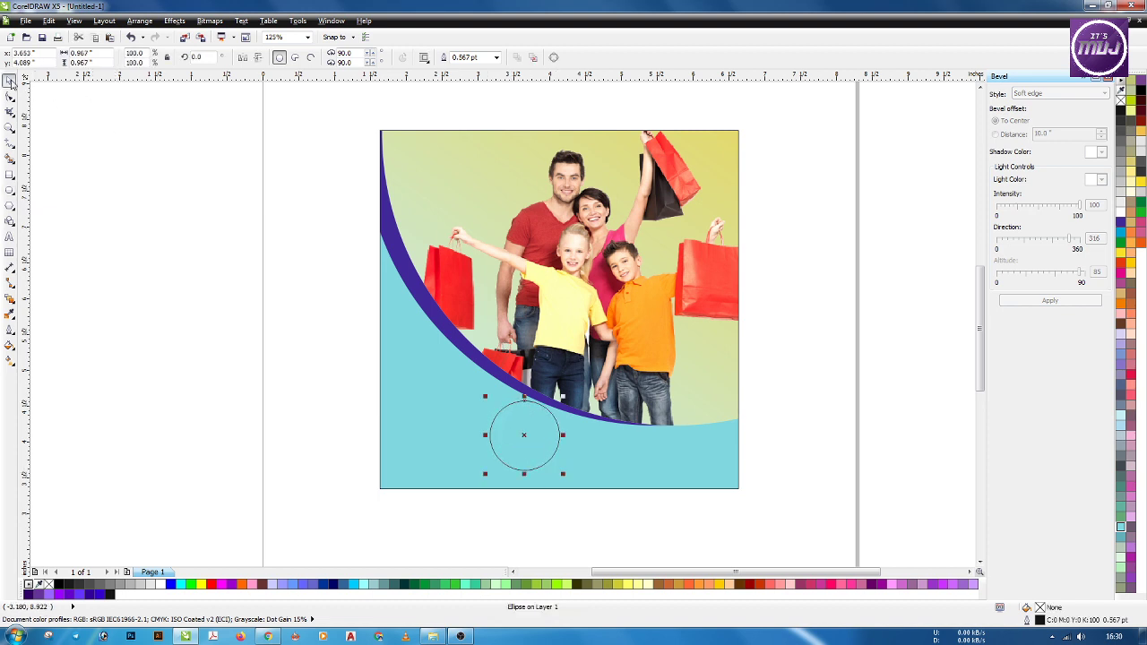
{"action": "left_click_drag", "start_coordinate": [523, 435], "coordinate": [683, 427]}
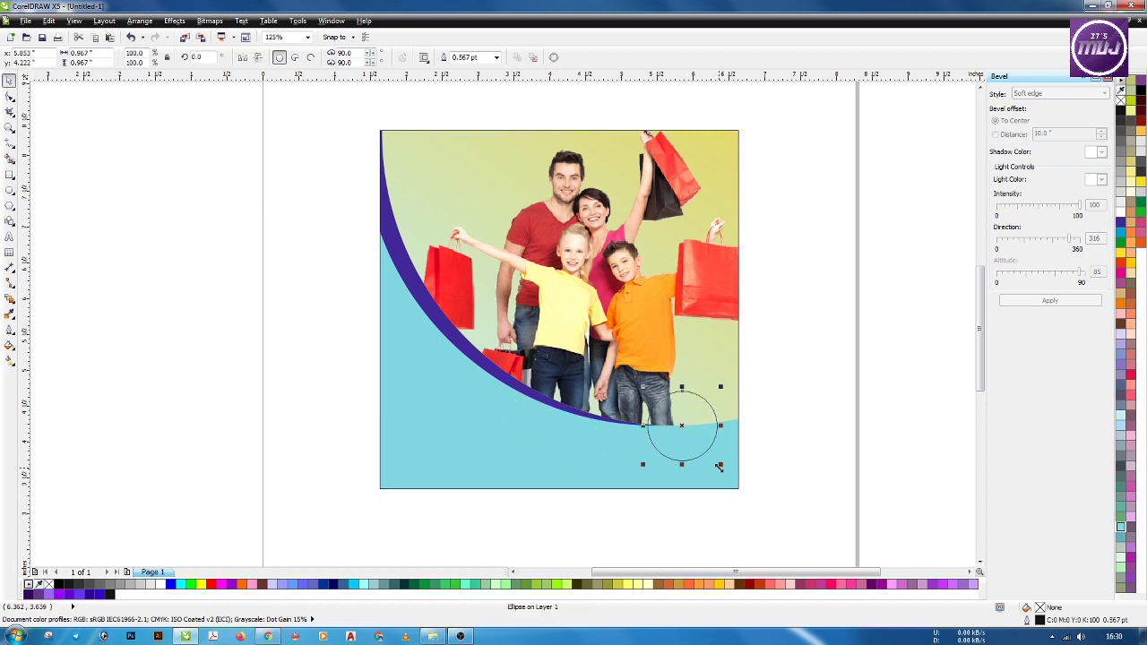
{"action": "left_click_drag", "start_coordinate": [717, 462], "coordinate": [721, 458]}
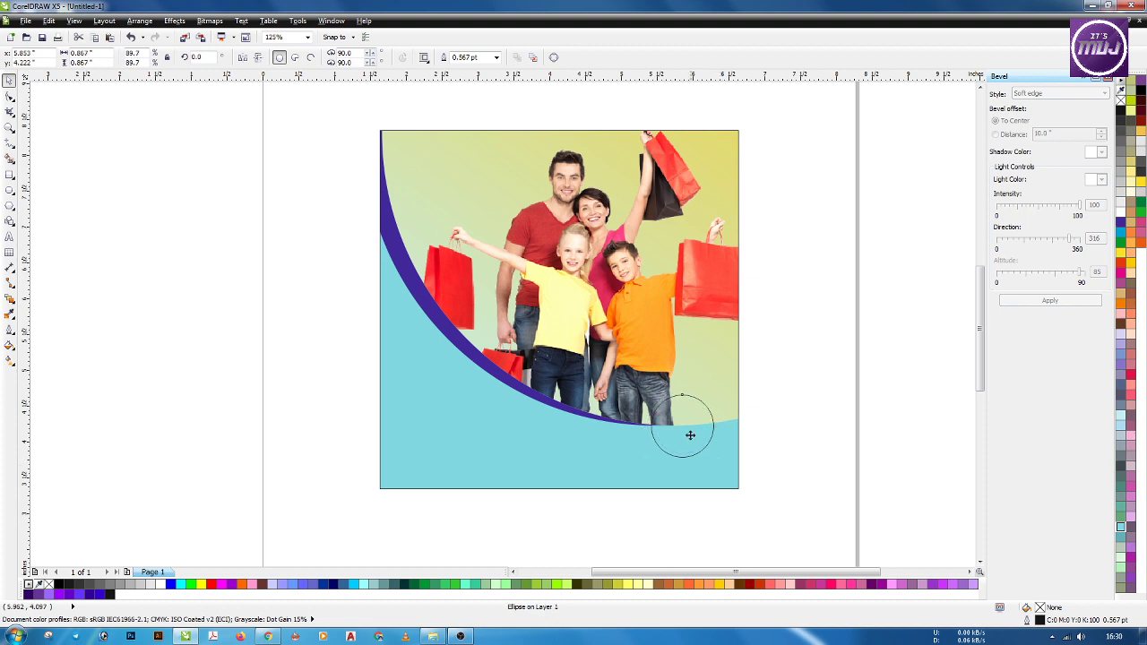
Give the small circle a 3 pt white outline and a linear fountain fill from the Alien Sky preset.
{"action": "left_click", "coordinate": [495, 58]}
{"action": "left_click", "coordinate": [478, 126]}
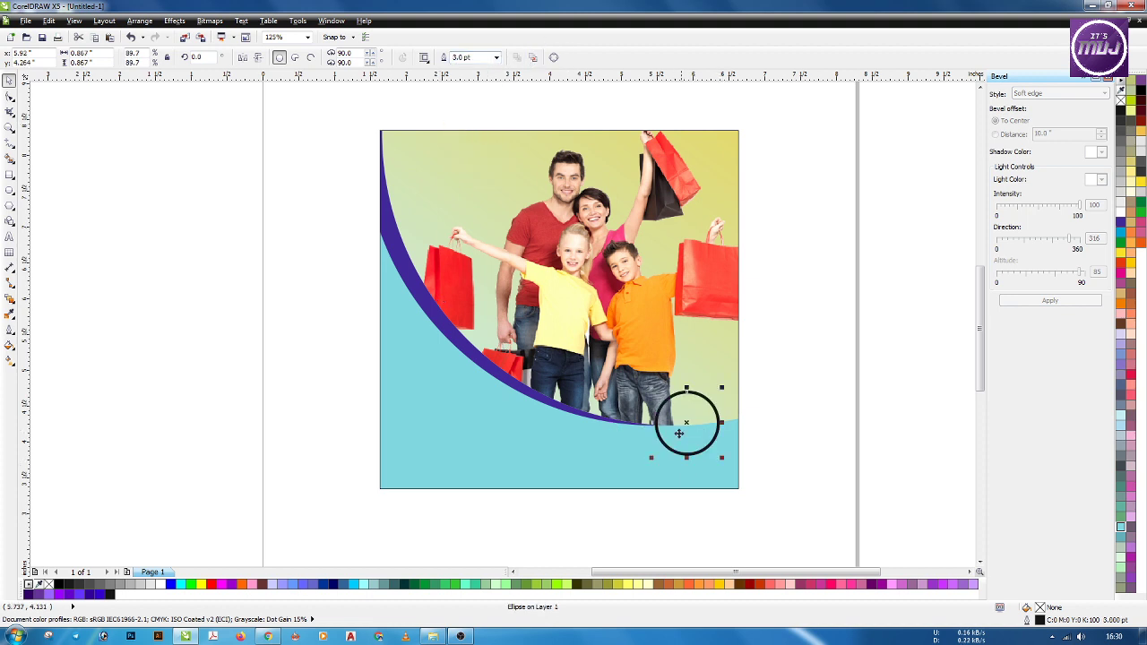
{"action": "scroll", "coordinate": [714, 442], "scroll_direction": "up", "scroll_amount": 2}
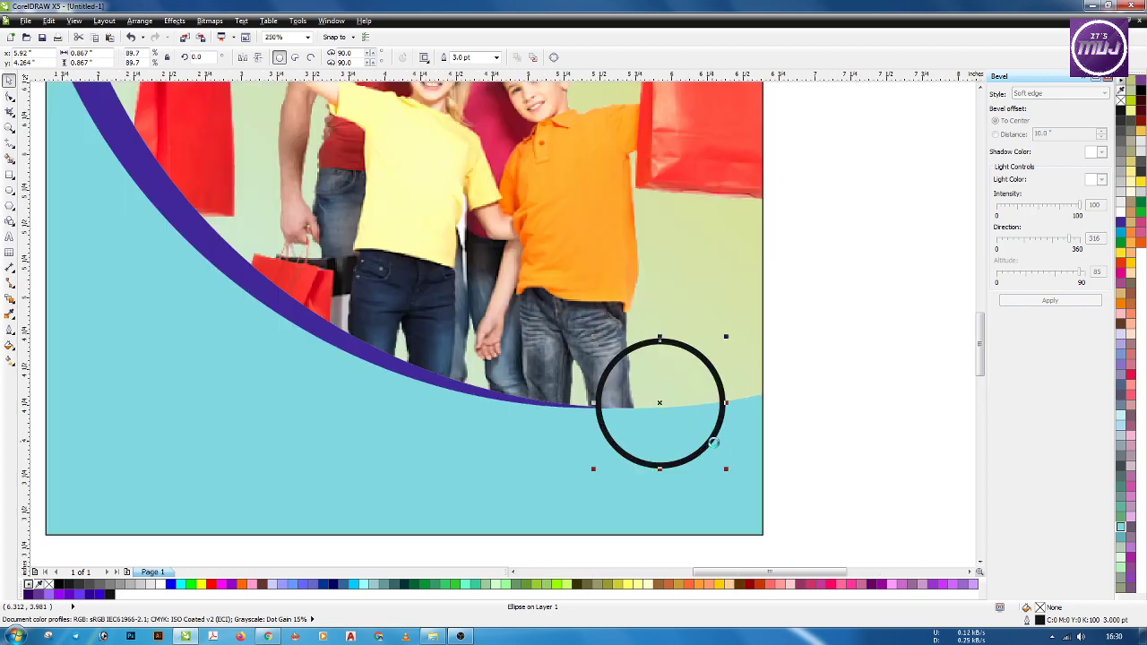
{"action": "left_click", "coordinate": [1122, 283]}
{"action": "key", "text": "F11"}
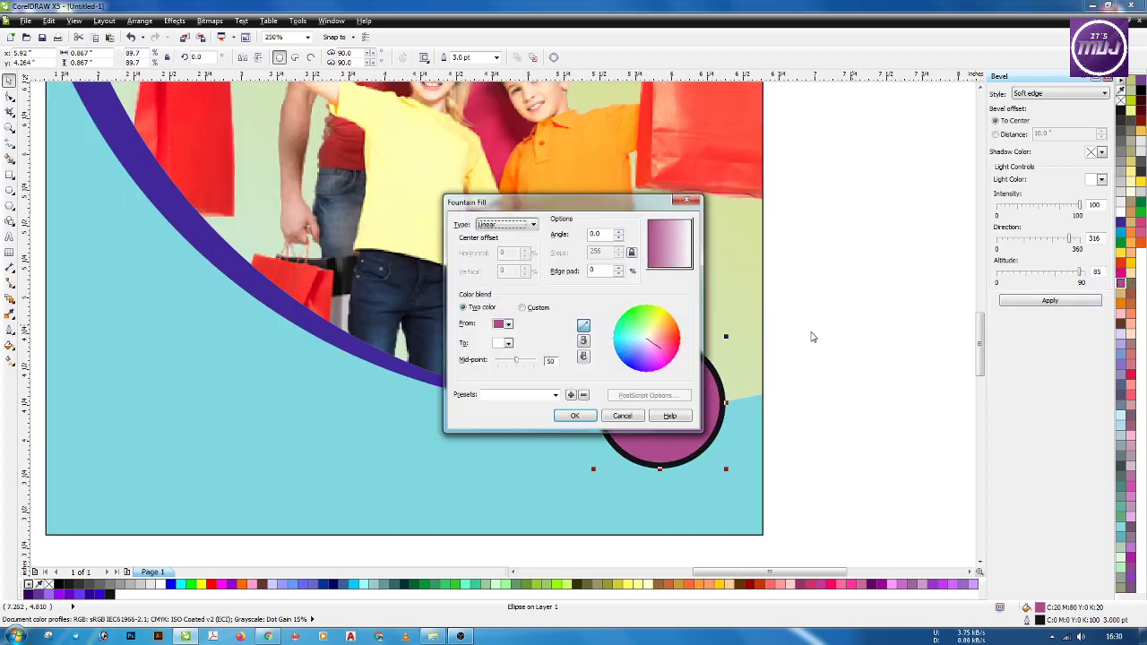
{"action": "left_click", "coordinate": [556, 394]}
{"action": "left_click", "coordinate": [502, 406]}
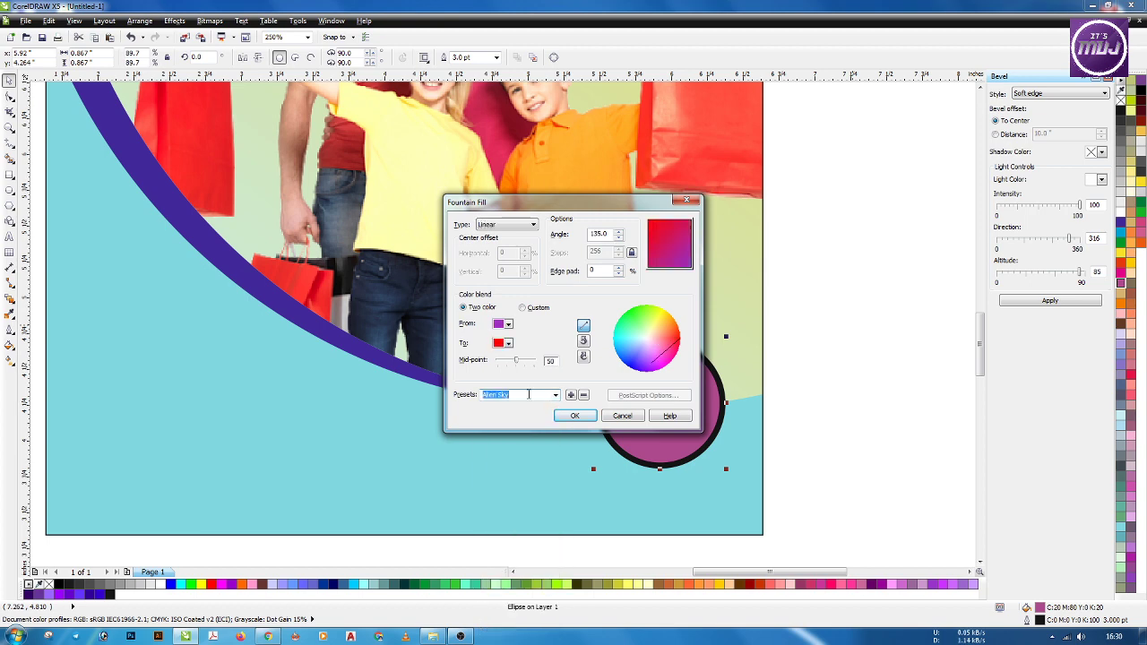
{"action": "left_click", "coordinate": [576, 417]}
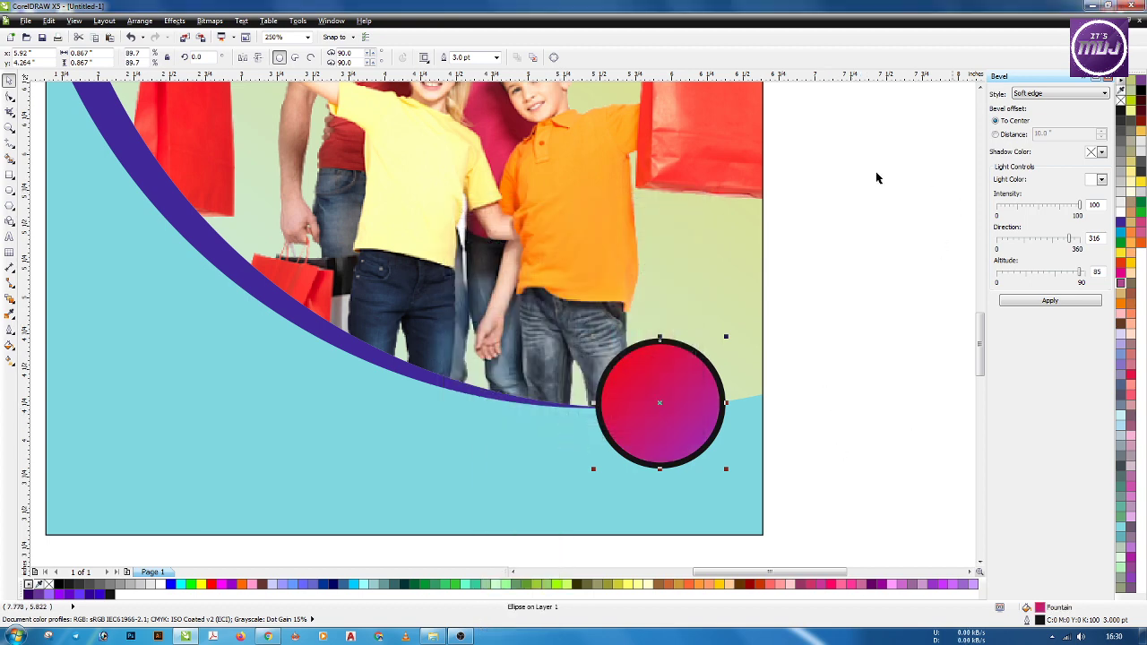
{"action": "right_click", "coordinate": [1122, 213]}
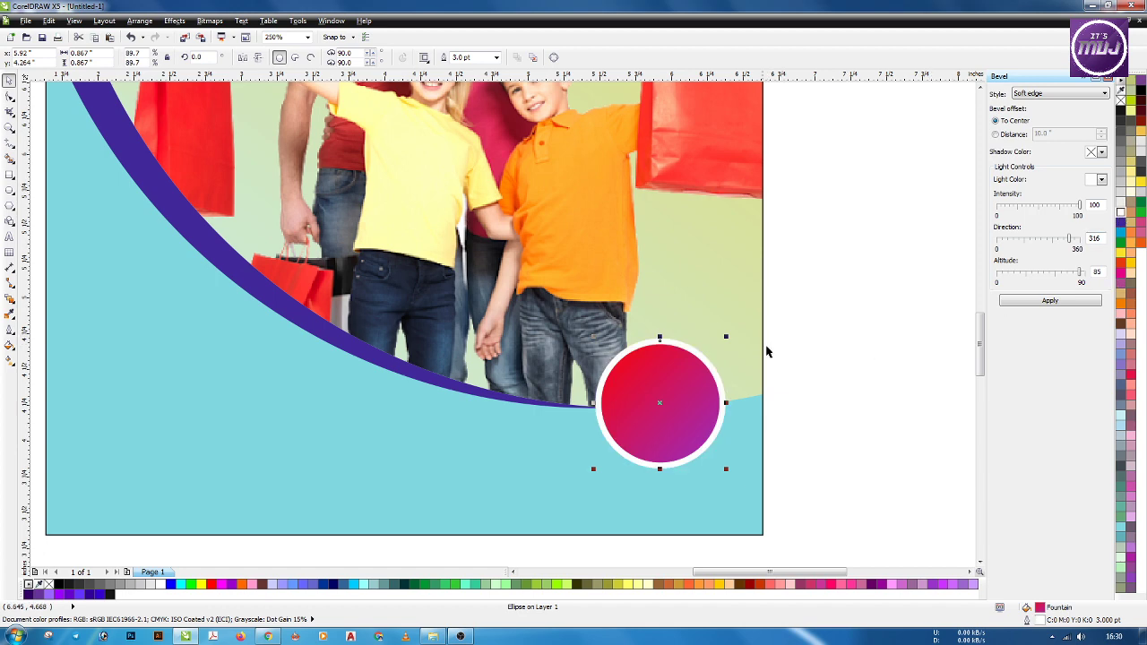
Make a smaller concentric copy of the circle, about 0.742 inches wide, and set its outline to 1.5 pt.
{"action": "left_click_drag", "start_coordinate": [727, 336], "coordinate": [717, 345]}
{"action": "left_click", "coordinate": [497, 57]}
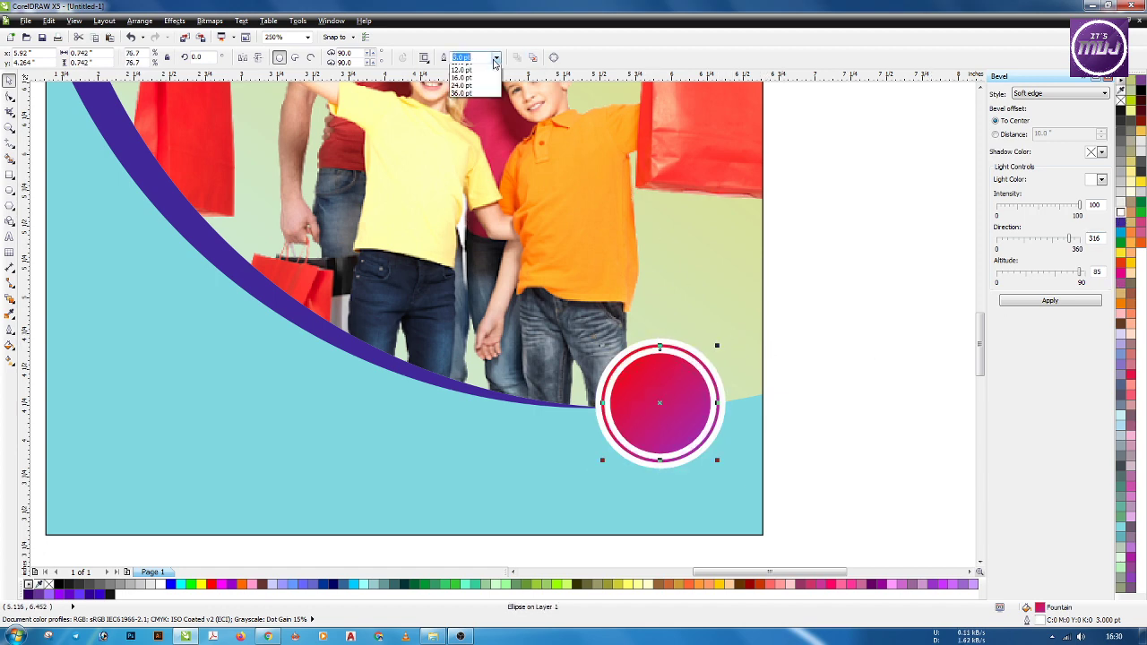
{"action": "left_click", "coordinate": [481, 99]}
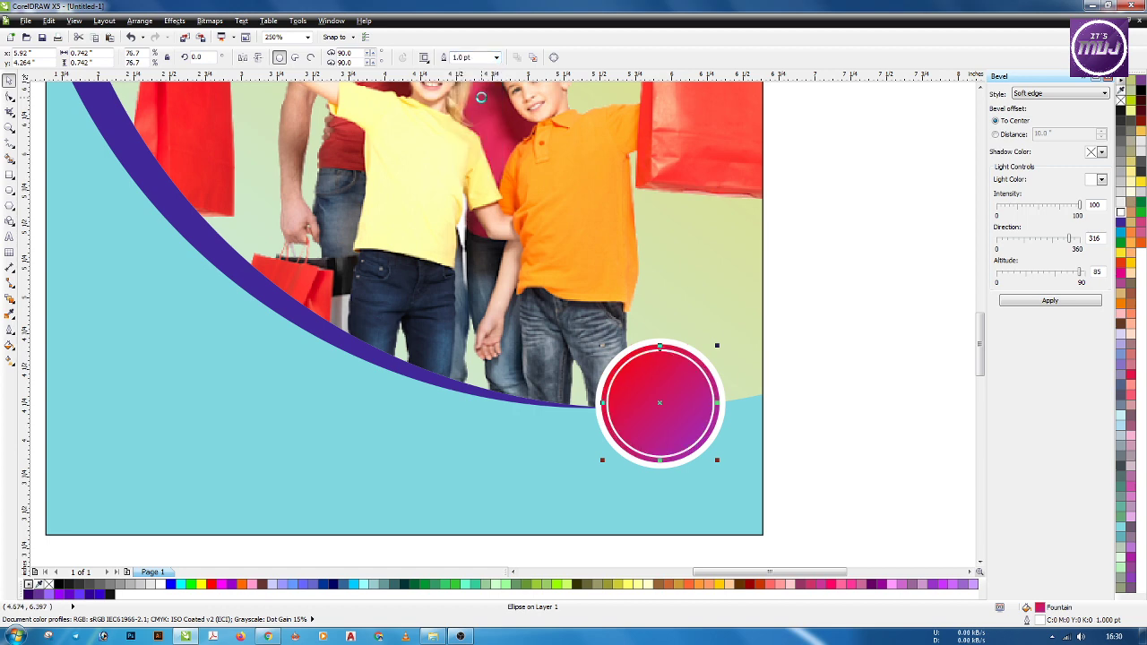
{"action": "left_click", "coordinate": [494, 57]}
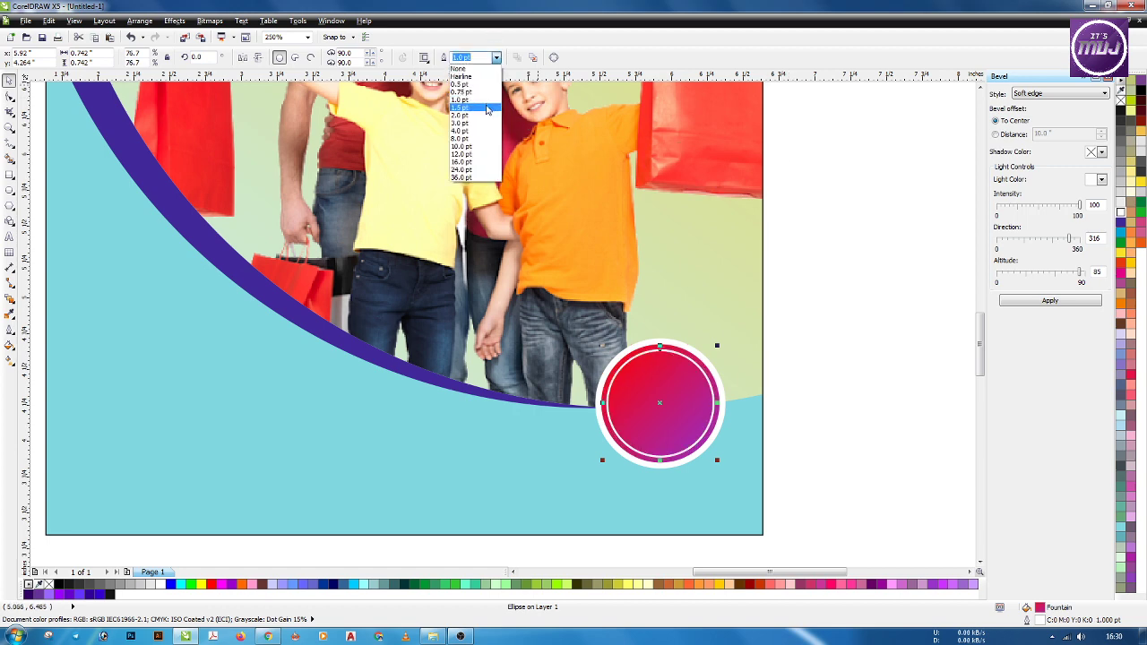
{"action": "left_click", "coordinate": [486, 111]}
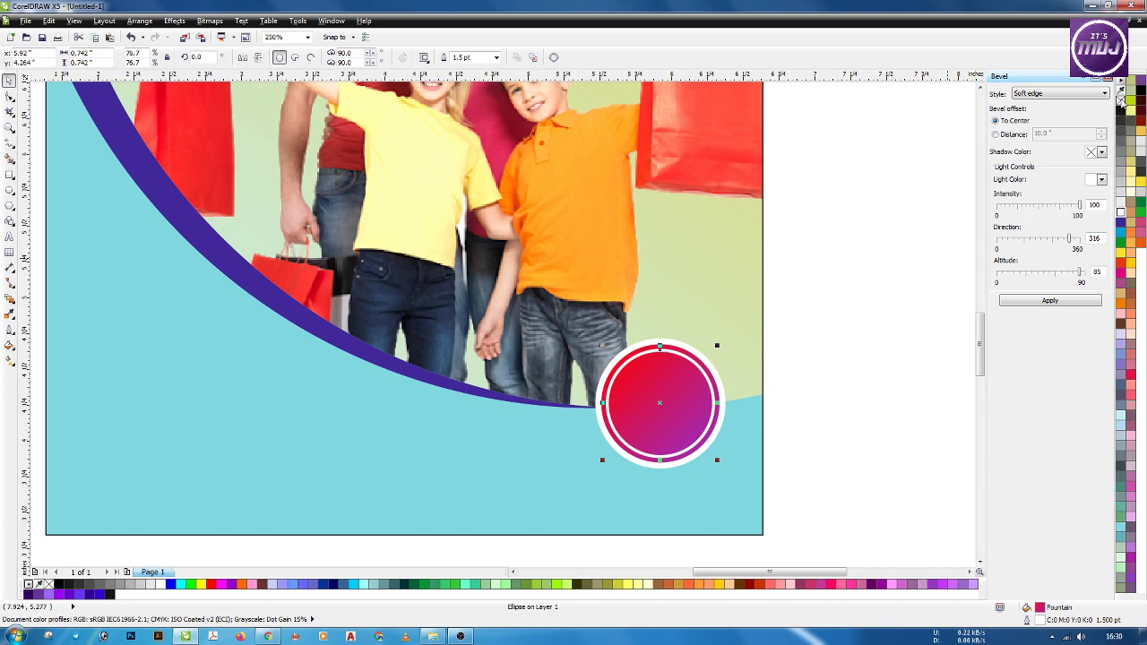
Remove the inner circle's fill and change its outline to a dotted line style.
{"action": "left_click", "coordinate": [1121, 99]}
{"action": "left_click_drag", "start_coordinate": [715, 347], "coordinate": [720, 342]}
{"action": "key", "text": "ctrl+z"}
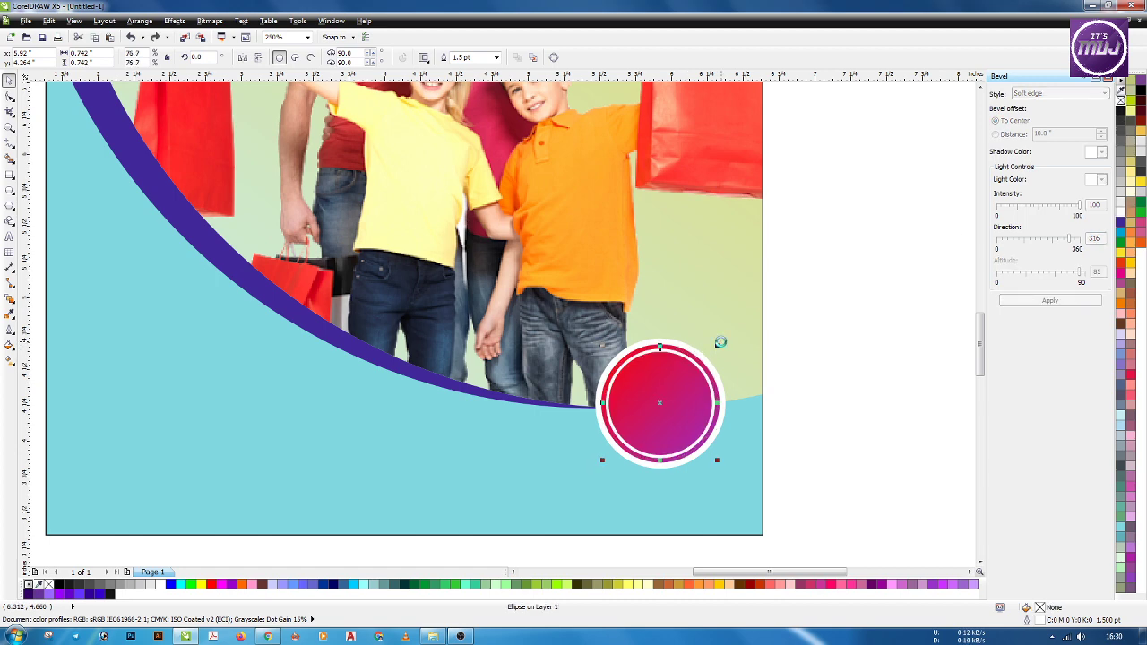
{"action": "key", "text": "F12"}
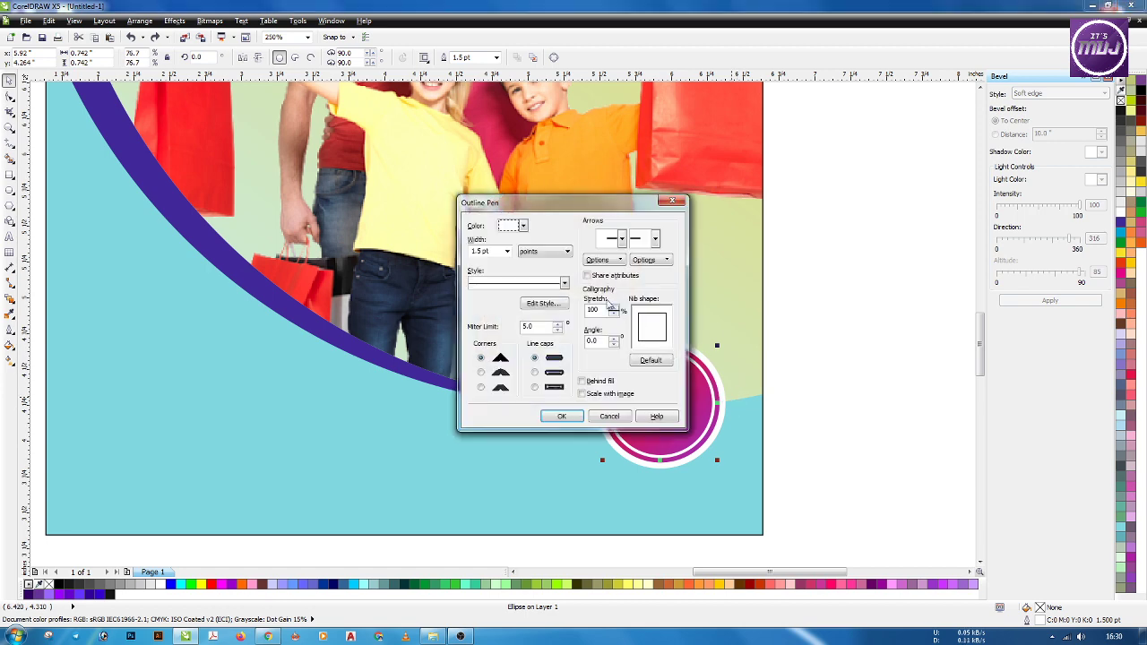
{"action": "left_click", "coordinate": [563, 284]}
{"action": "left_click", "coordinate": [539, 344]}
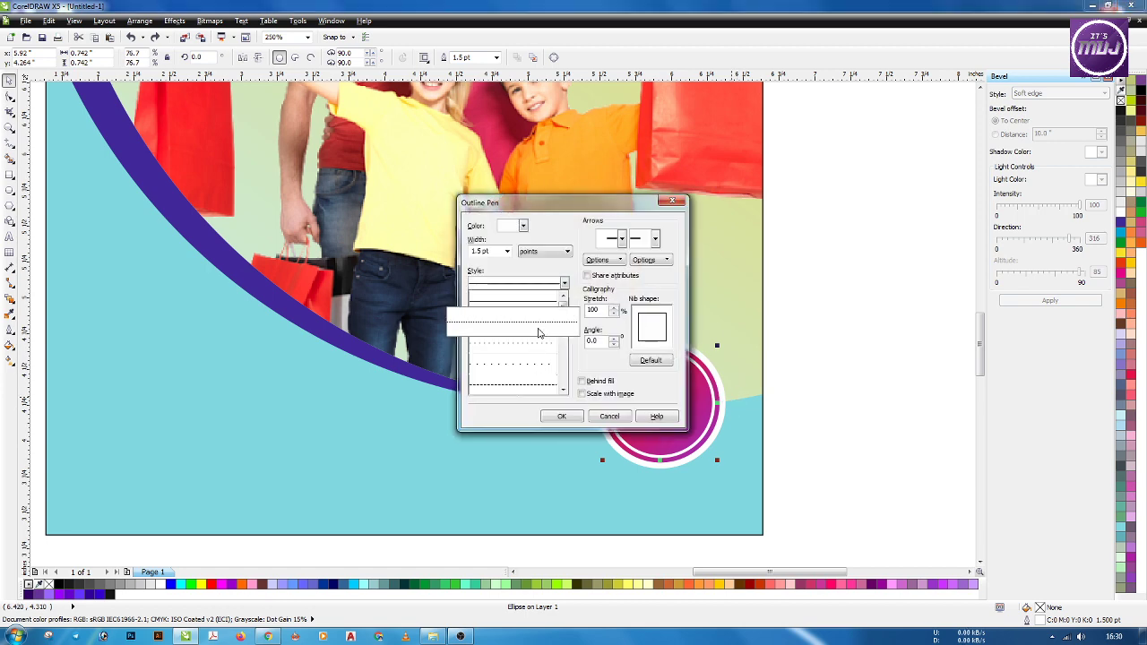
{"action": "left_click", "coordinate": [565, 418]}
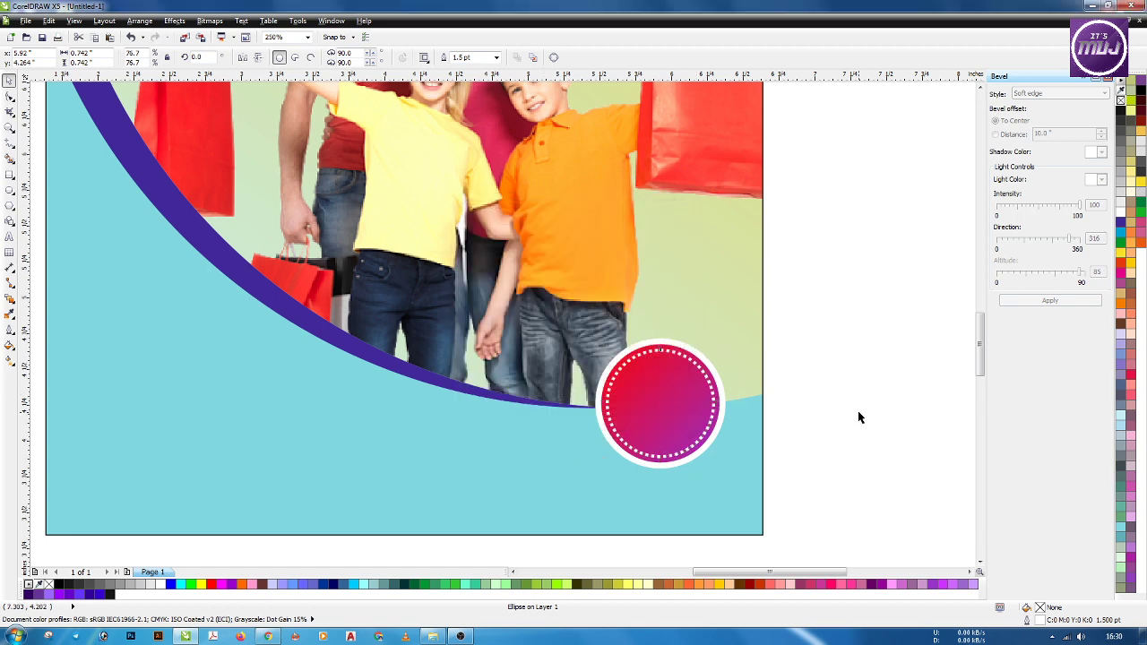
{"action": "left_click", "coordinate": [857, 412]}
Break apart the "FASHION SALE Visit Now" text block into separate lines.
{"action": "scroll", "coordinate": [816, 381], "scroll_direction": "down", "scroll_amount": 1}
{"action": "left_click_drag", "start_coordinate": [41, 221], "coordinate": [287, 231]}
{"action": "left_click", "coordinate": [231, 327]}
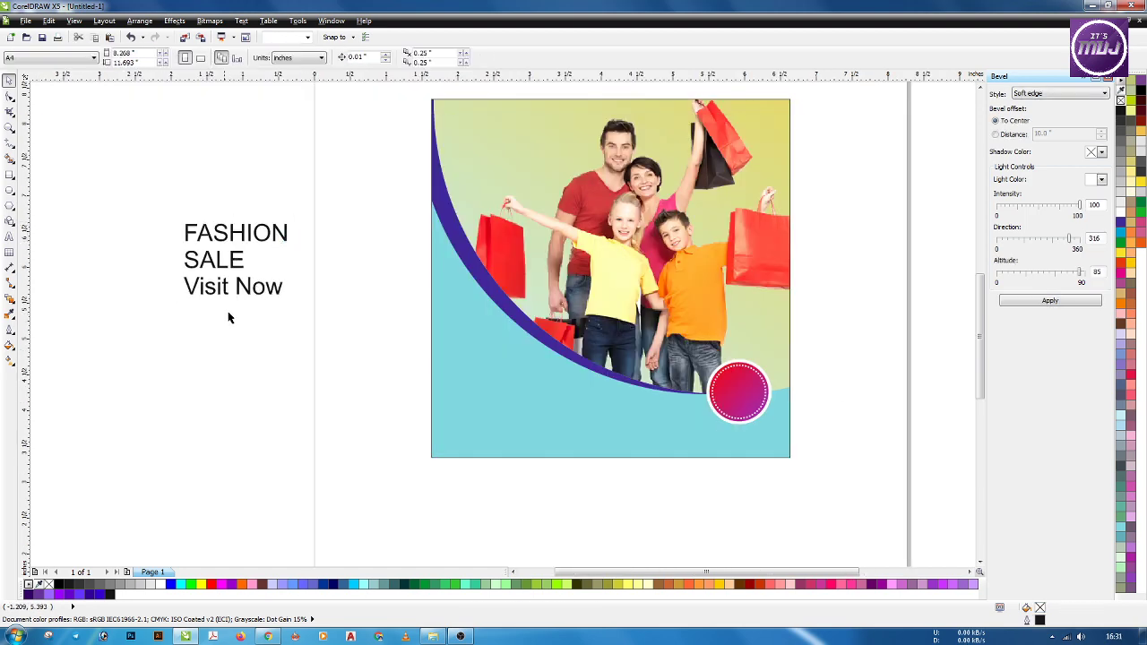
{"action": "left_click", "coordinate": [218, 263]}
{"action": "key", "text": "ctrl+k"}
{"action": "left_click", "coordinate": [297, 371]}
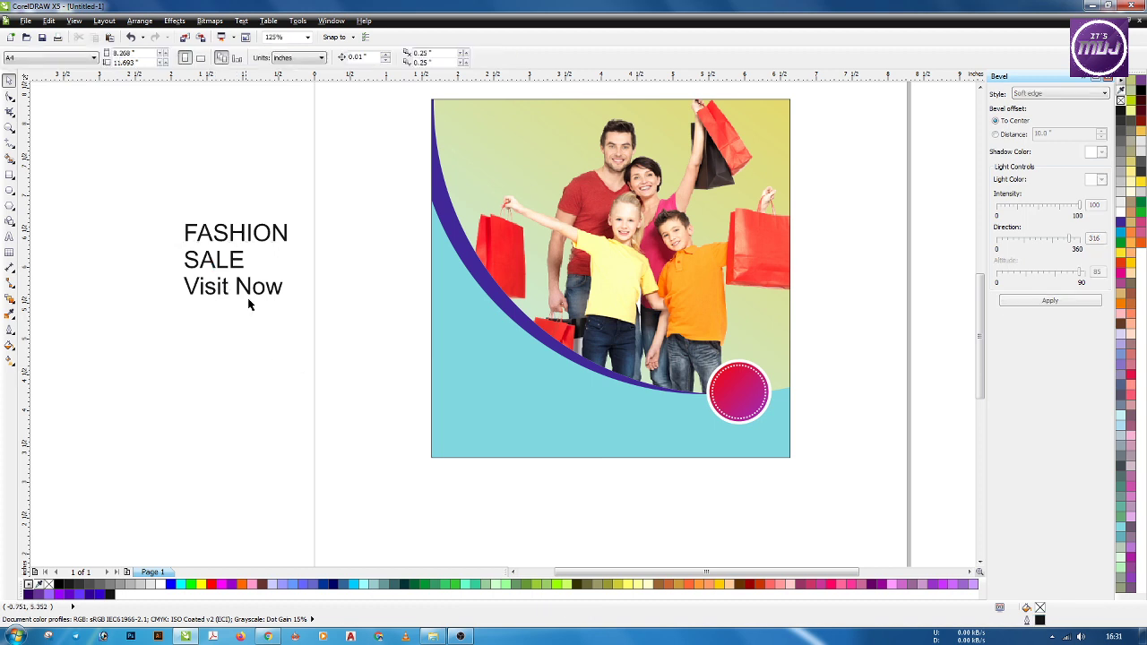
Move the word SALE onto the gradient circle and make it bold.
{"action": "left_click_drag", "start_coordinate": [218, 265], "coordinate": [742, 398]}
{"action": "scroll", "coordinate": [743, 399], "scroll_direction": "up", "scroll_amount": 2}
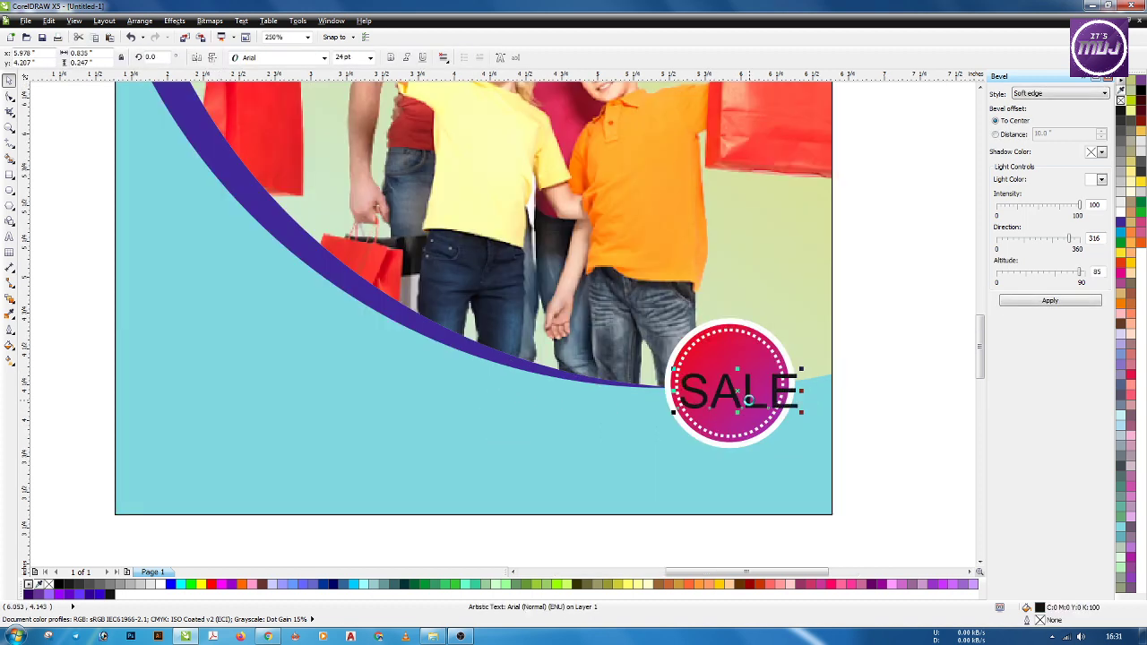
{"action": "left_click", "coordinate": [391, 57]}
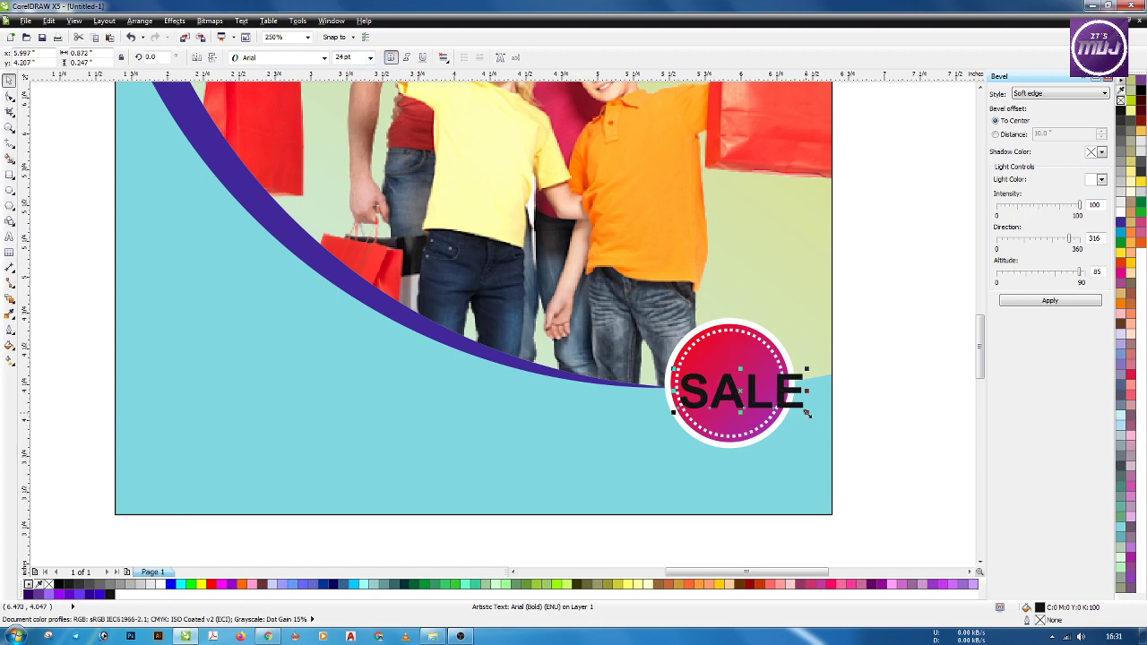
Shrink the word SALE to about 0.572 inches wide, centre it in the gradient circle and fill it white.
{"action": "mouse_move", "coordinate": [807, 413]}
{"action": "left_mouse_down"}
{"action": "mouse_move", "coordinate": [796, 403]}
{"action": "mouse_move", "coordinate": [807, 404]}
{"action": "left_mouse_up"}
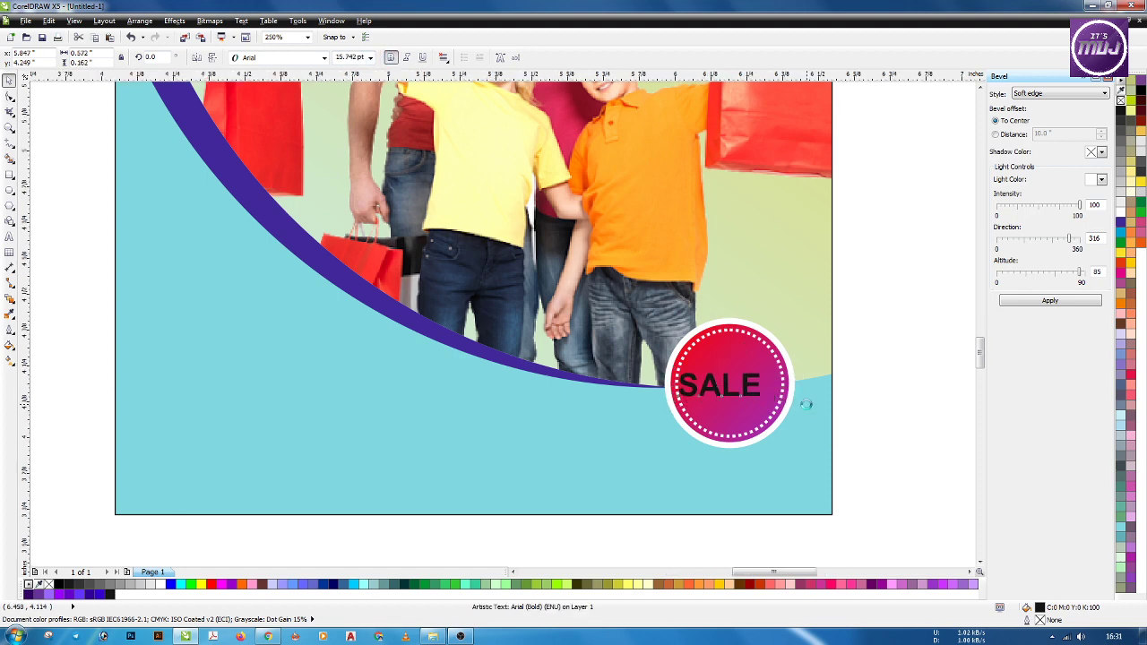
{"action": "scroll", "coordinate": [807, 404], "scroll_direction": "up", "scroll_amount": 2}
{"action": "mouse_move", "coordinate": [648, 371]}
{"action": "left_mouse_down"}
{"action": "mouse_move", "coordinate": [685, 359]}
{"action": "mouse_move", "coordinate": [670, 367]}
{"action": "left_mouse_up"}
{"action": "left_click", "coordinate": [1121, 211]}
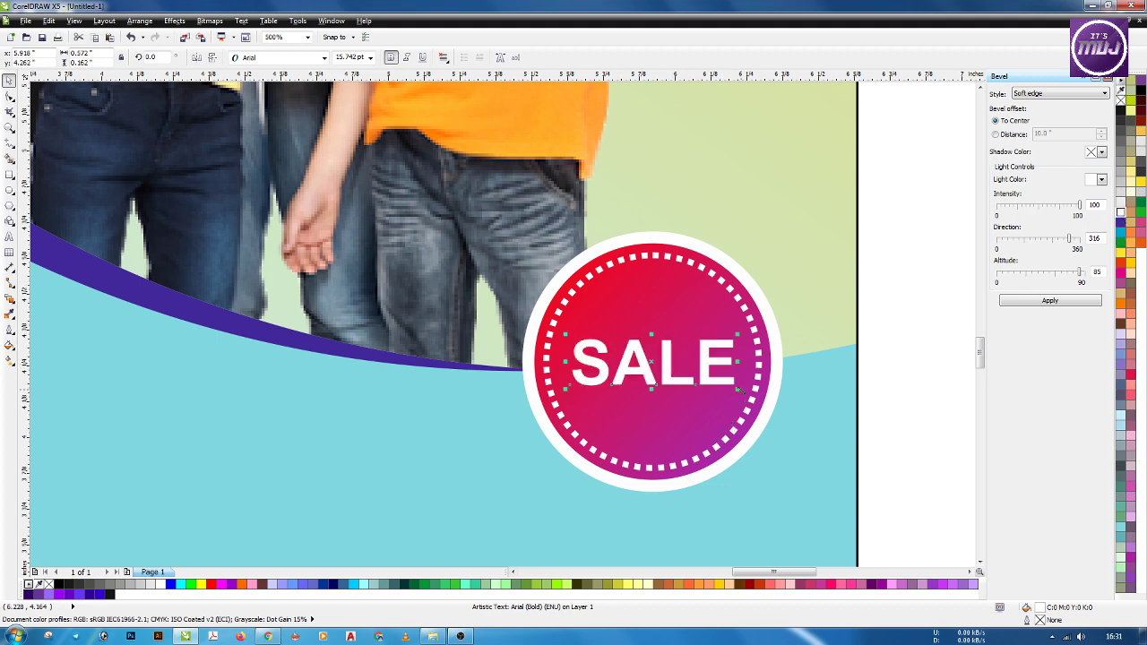
Place a copy of SALE directly beneath the original and change the copy's text to "50%".
{"action": "left_click_drag", "start_coordinate": [741, 390], "coordinate": [698, 391]}
{"action": "double_click", "coordinate": [698, 392]}
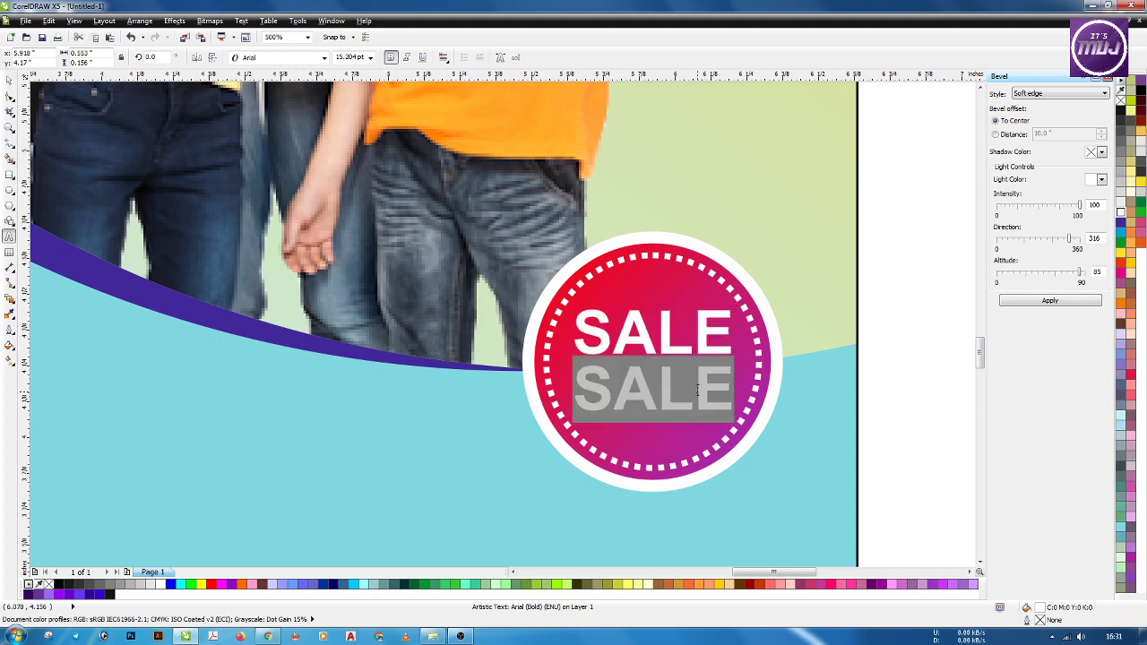
{"action": "type", "text": "50"}
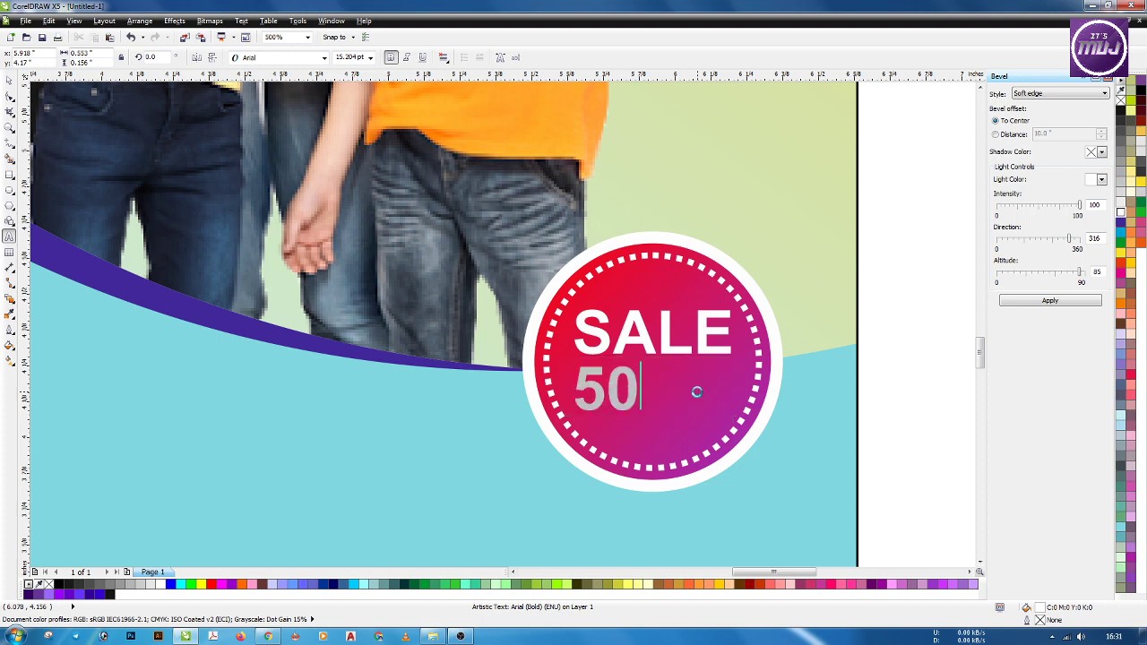
{"action": "type", "text": "%"}
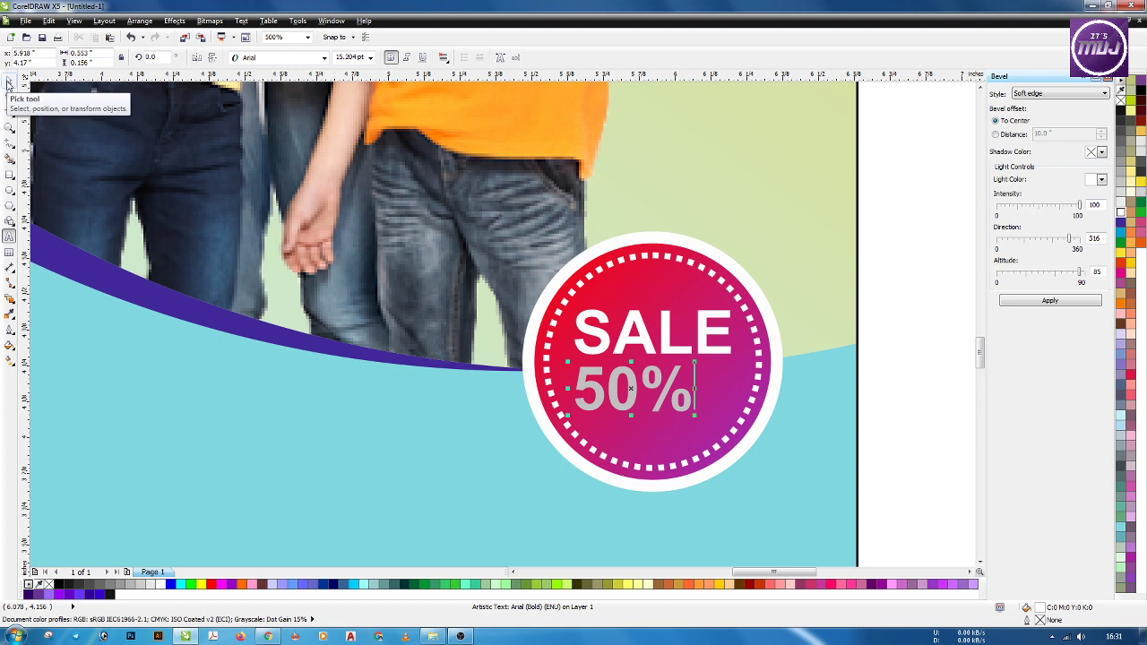
{"action": "left_click", "coordinate": [8, 83]}
Shrink SALE to about 12.2 pt, centre it in the upper part of the badge, and enlarge 50% beneath it.
{"action": "left_click", "coordinate": [646, 345]}
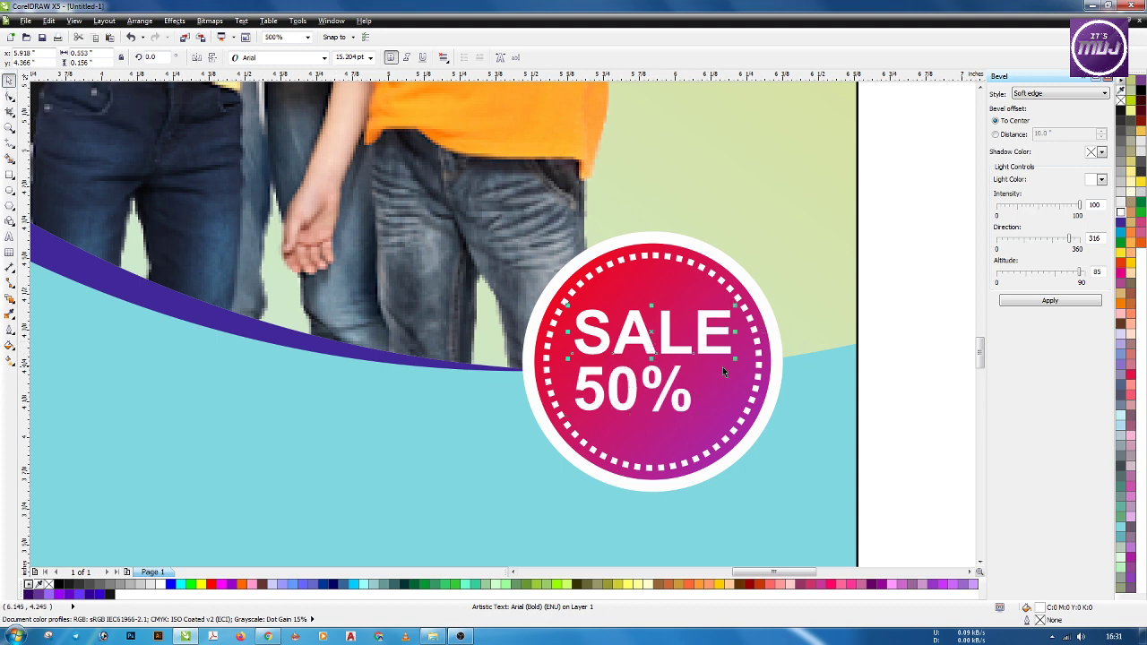
{"action": "left_click_drag", "start_coordinate": [739, 359], "coordinate": [712, 346]}
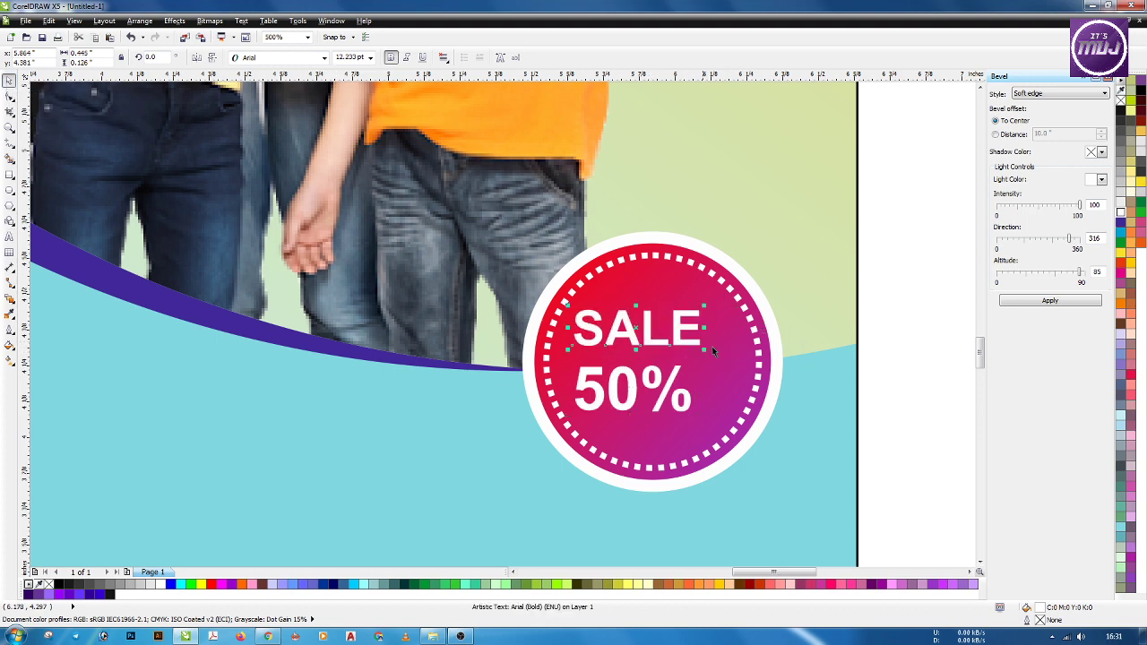
{"action": "left_click_drag", "start_coordinate": [652, 324], "coordinate": [667, 307]}
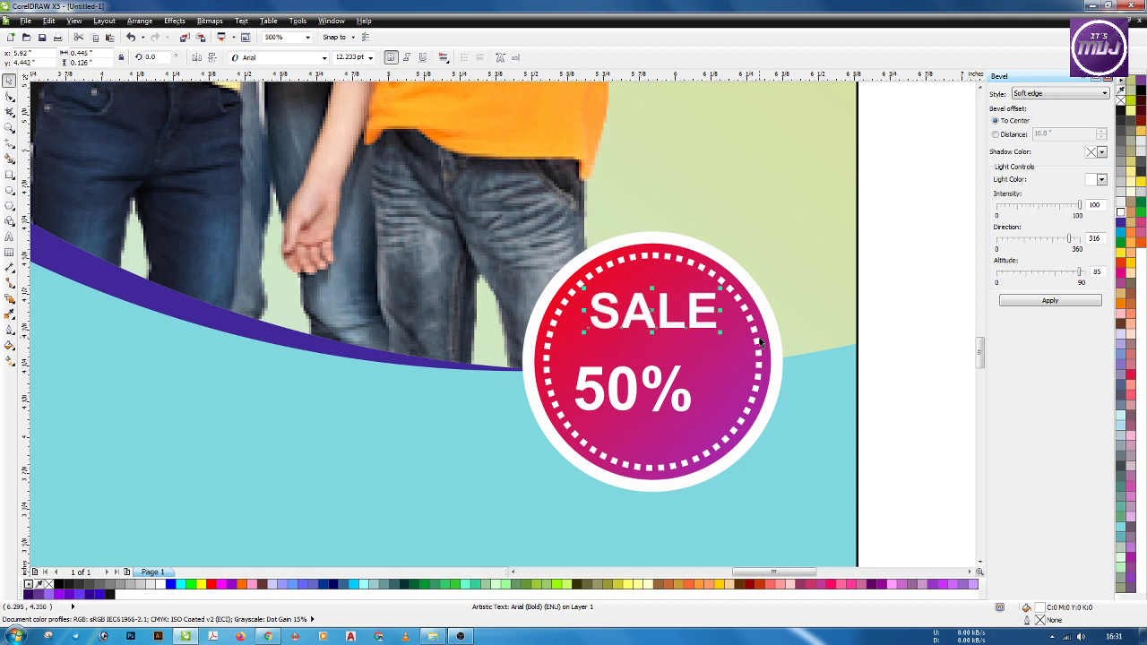
{"action": "left_click", "coordinate": [754, 346], "text": "shift"}
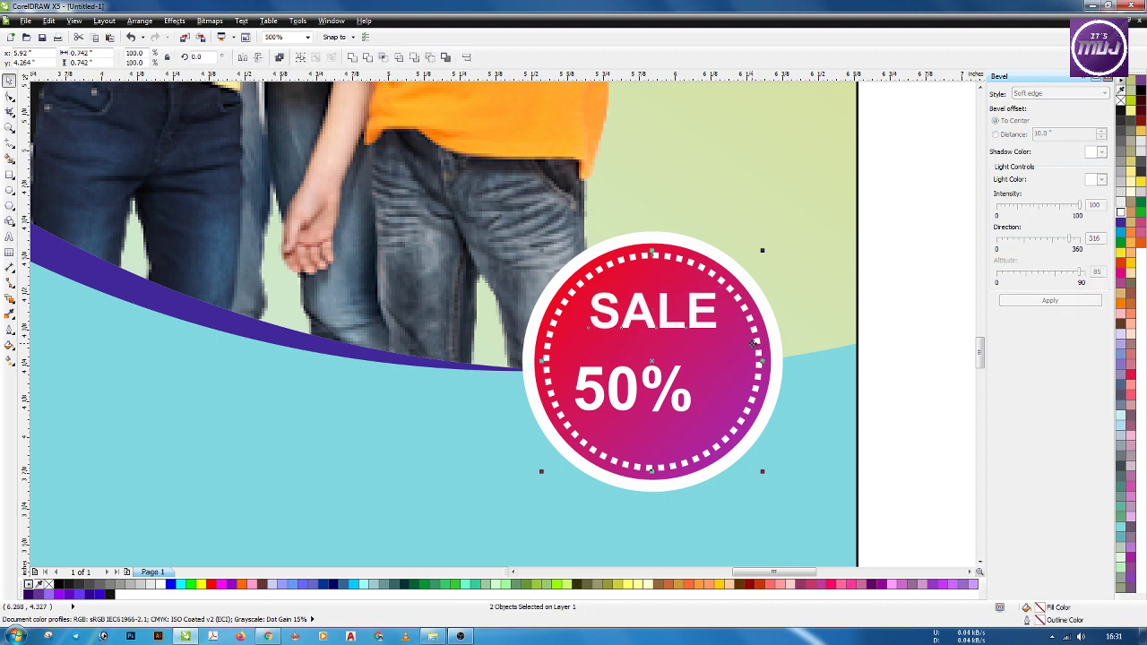
{"action": "left_click", "coordinate": [873, 349]}
{"action": "left_click", "coordinate": [676, 387]}
{"action": "left_click_drag", "start_coordinate": [698, 421], "coordinate": [693, 399]}
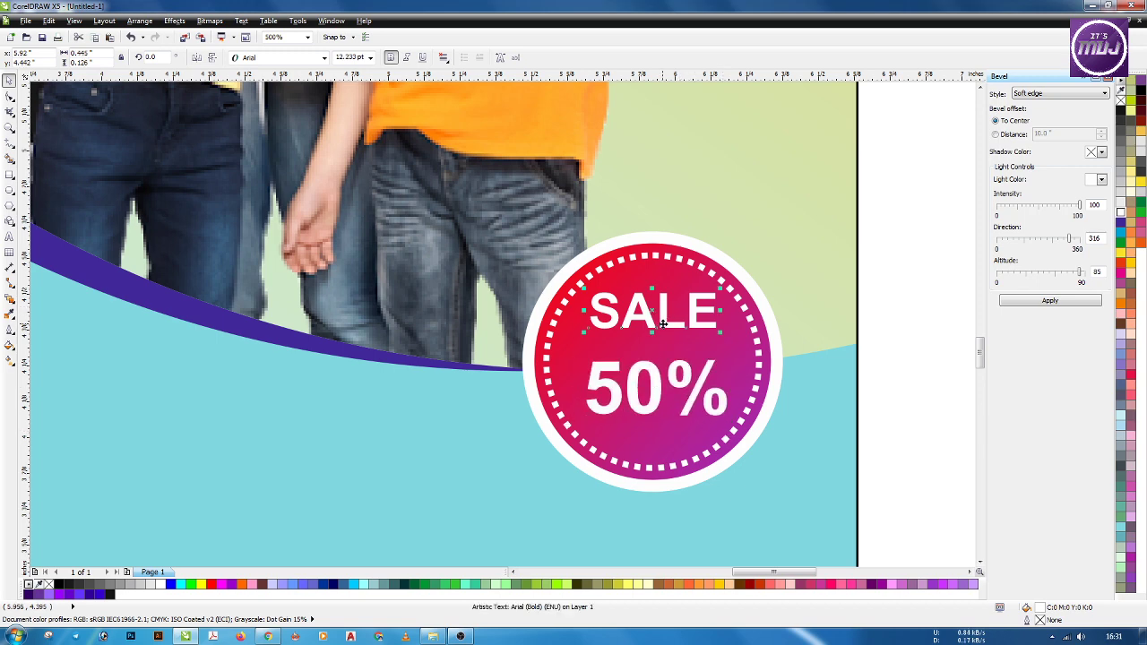
Place a copy of SALE between the two text lines and change the copy's text to "upto".
{"action": "left_click_drag", "start_coordinate": [663, 310], "coordinate": [637, 341]}
{"action": "double_click", "coordinate": [637, 342]}
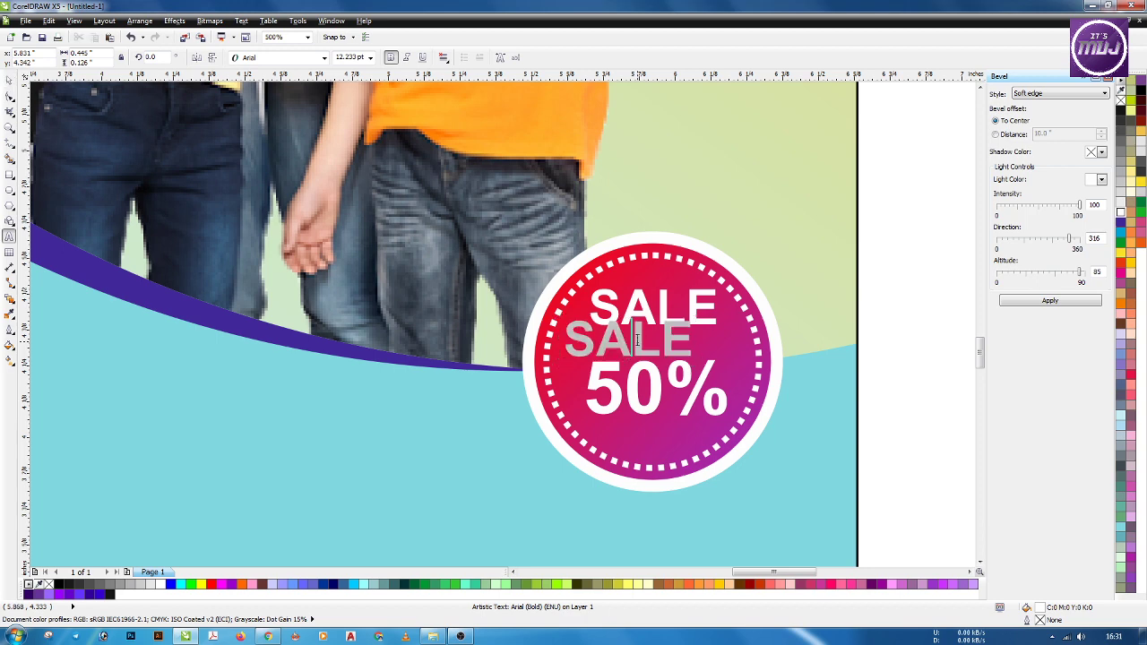
{"action": "type", "text": "u"}
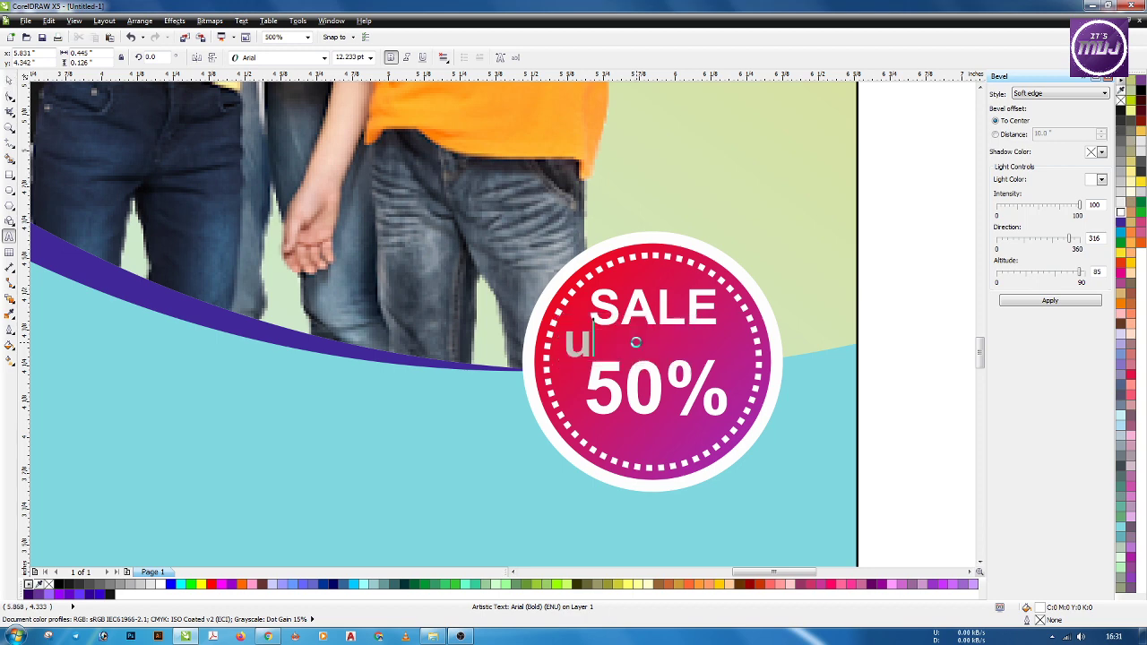
{"action": "type", "text": "p"}
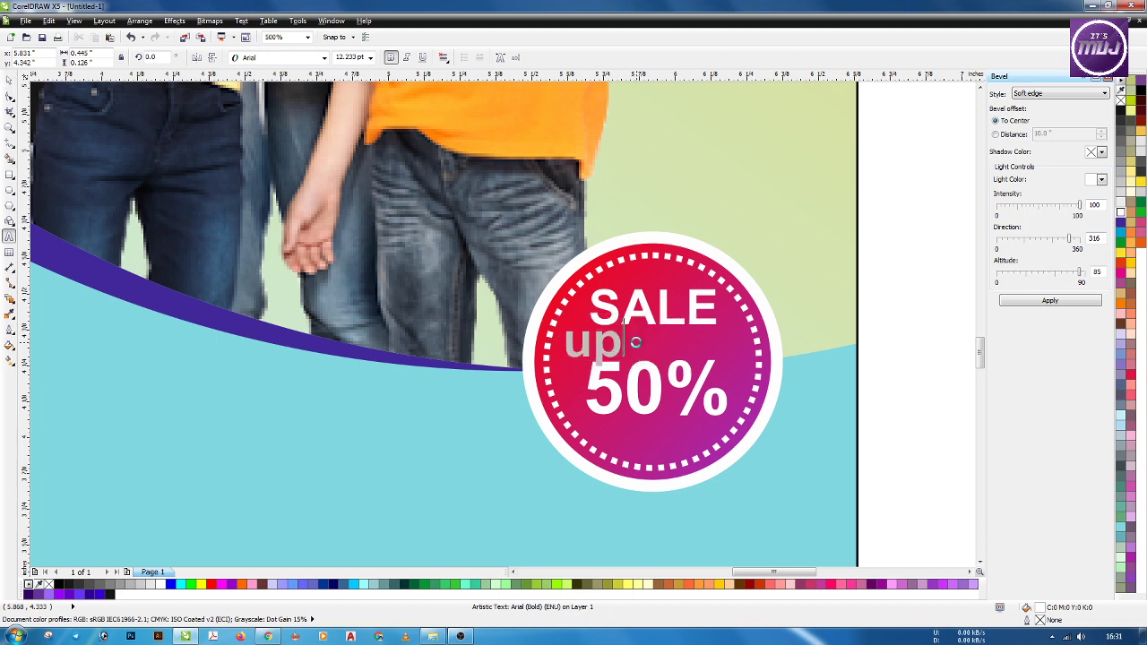
{"action": "type", "text": " to"}
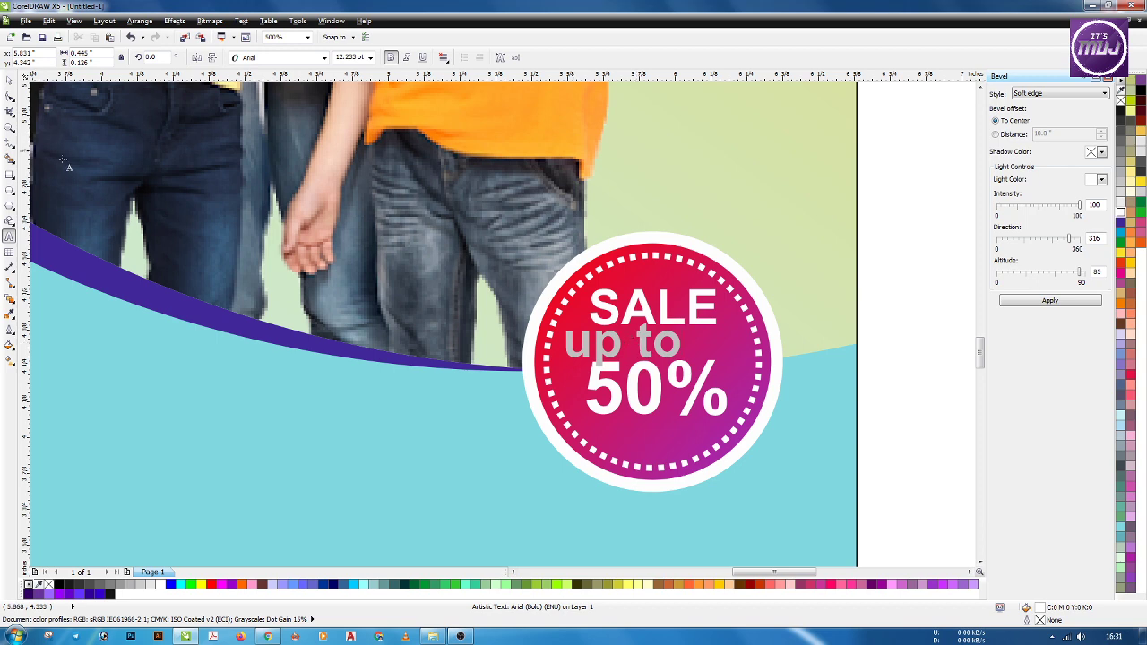
{"action": "left_click", "coordinate": [9, 80]}
{"action": "key", "text": "BackSpace"}
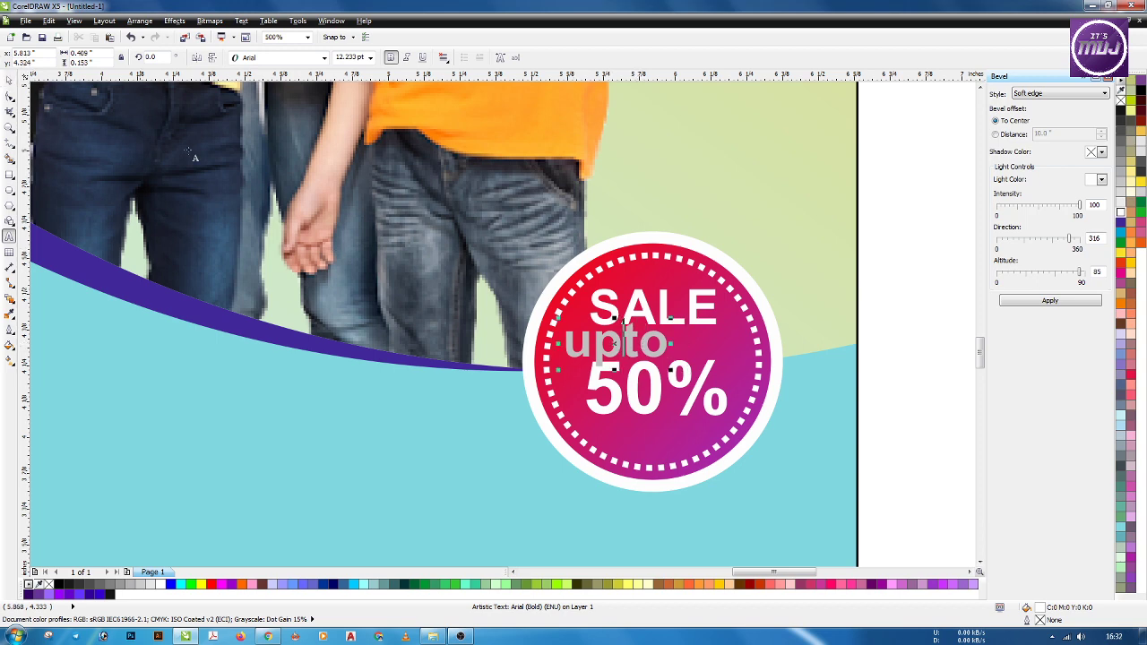
{"action": "left_click", "coordinate": [9, 80]}
Shrink "upto" to about 7 pt and add a copy of it below 50% reading "off", enlarged to about 11 pt.
{"action": "left_click_drag", "start_coordinate": [670, 369], "coordinate": [650, 436]}
{"action": "right_click", "coordinate": [650, 436]}
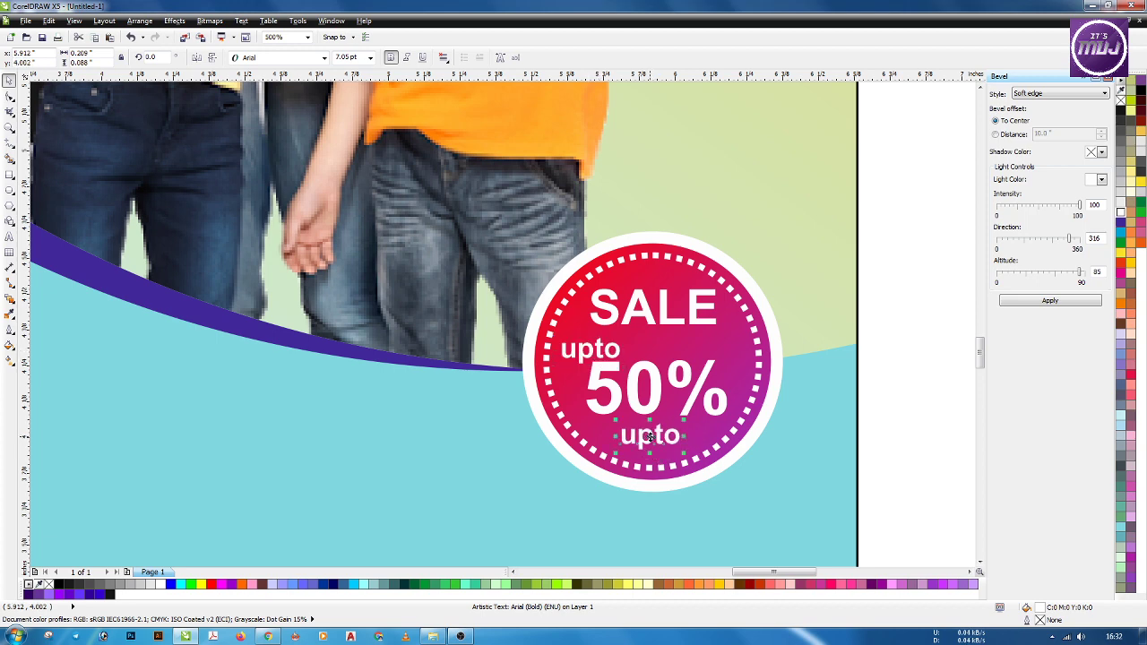
{"action": "double_click", "coordinate": [649, 436]}
{"action": "type", "text": "off"}
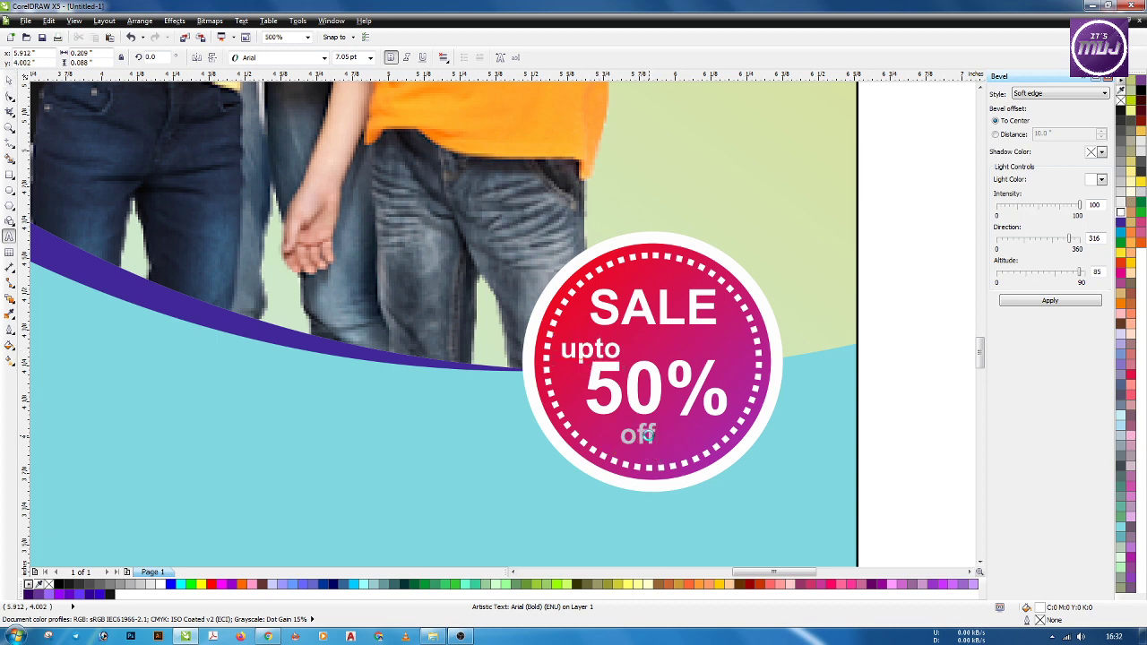
{"action": "left_click", "coordinate": [9, 81]}
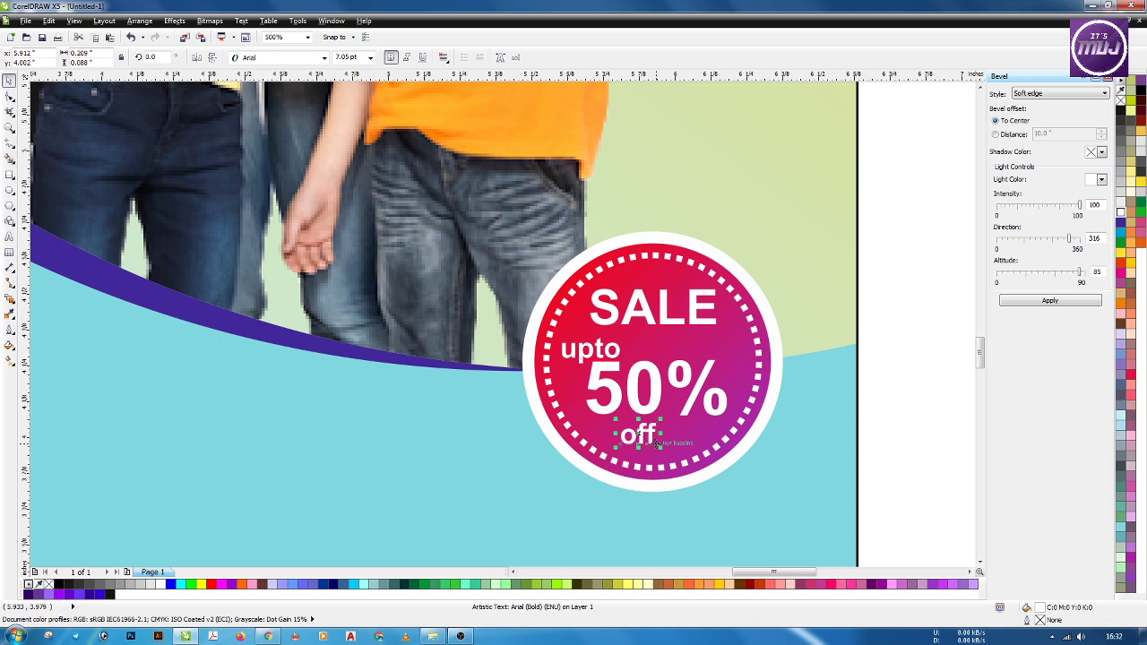
{"action": "mouse_move", "coordinate": [661, 448]}
{"action": "left_mouse_down"}
{"action": "mouse_move", "coordinate": [681, 460]}
{"action": "mouse_move", "coordinate": [667, 441]}
{"action": "left_mouse_up"}
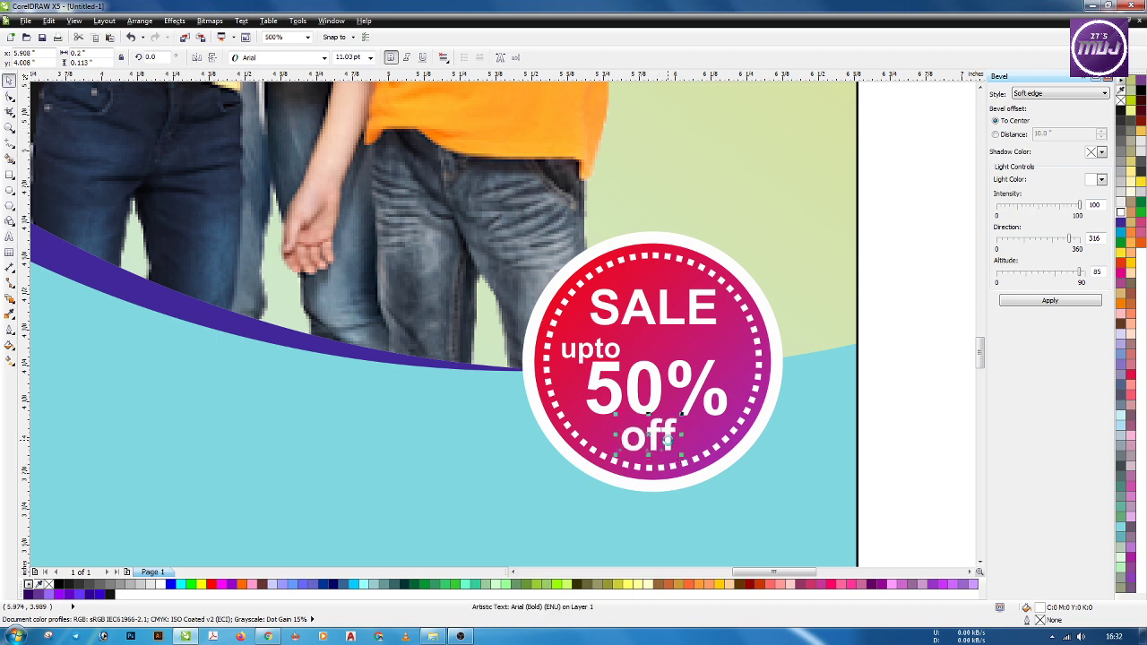
Delete the word SALE from the badge.
{"action": "left_click", "coordinate": [667, 326]}
{"action": "scroll", "coordinate": [666, 317], "scroll_direction": "down", "scroll_amount": 2}
{"action": "key", "text": "Escape"}
{"action": "left_click", "coordinate": [663, 314]}
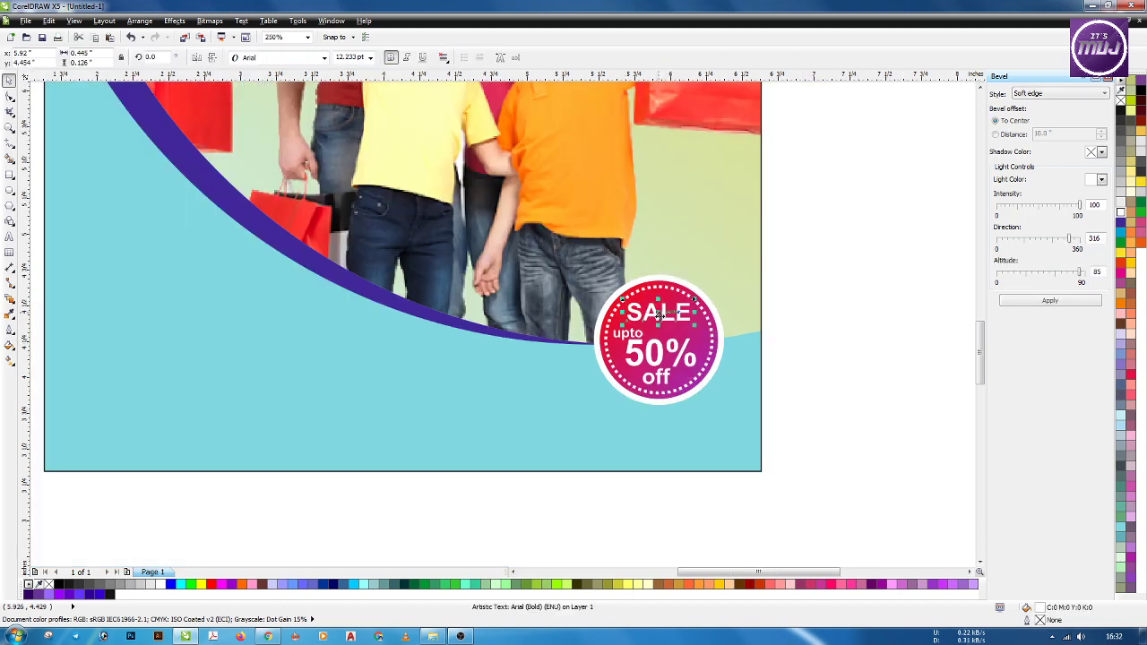
{"action": "key", "text": "Delete"}
Enlarge the three remaining badge texts together to about 0.661 inches wide and shift them back toward the circle's middle.
{"action": "scroll", "coordinate": [650, 343], "scroll_direction": "up", "scroll_amount": 2}
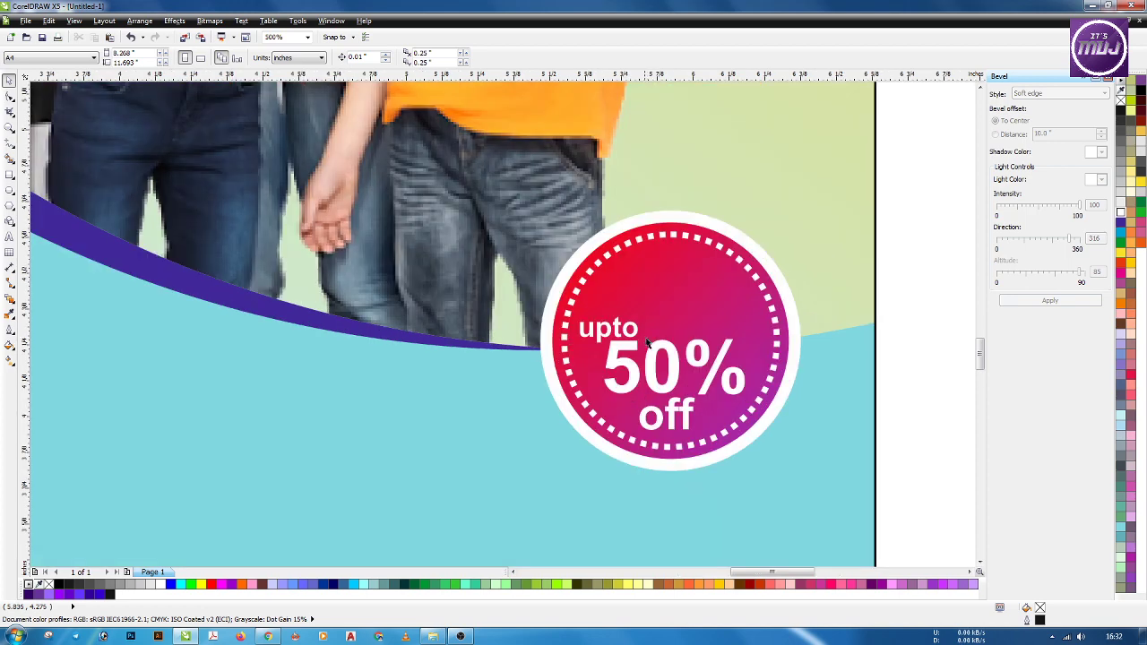
{"action": "left_click", "coordinate": [645, 342]}
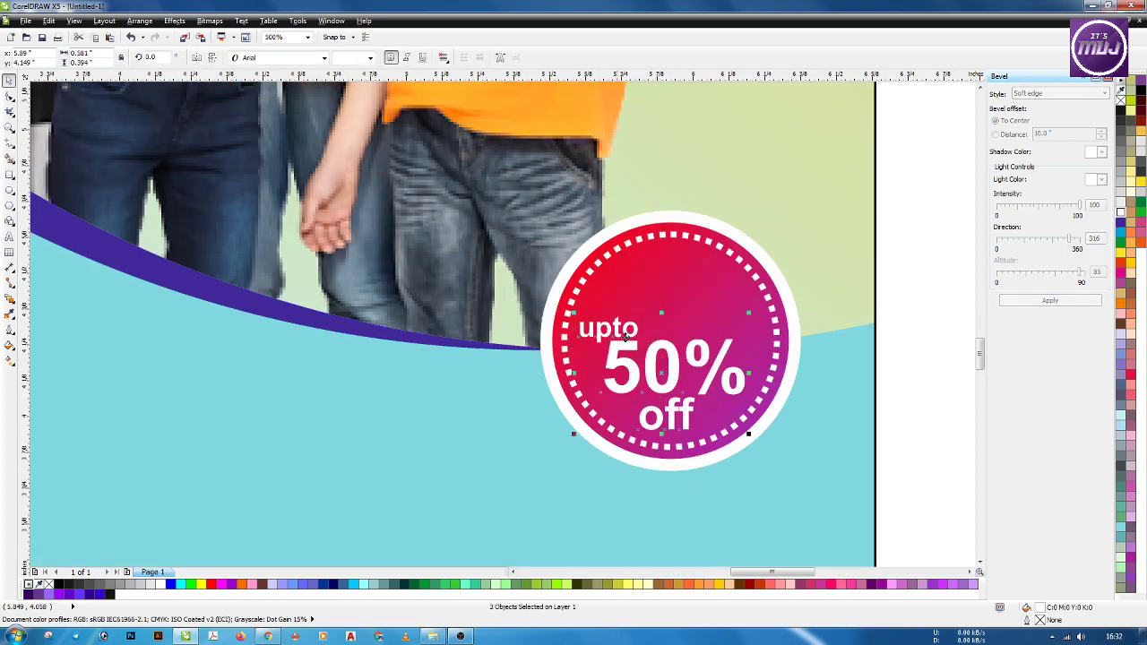
{"action": "left_click_drag", "start_coordinate": [573, 314], "coordinate": [550, 297]}
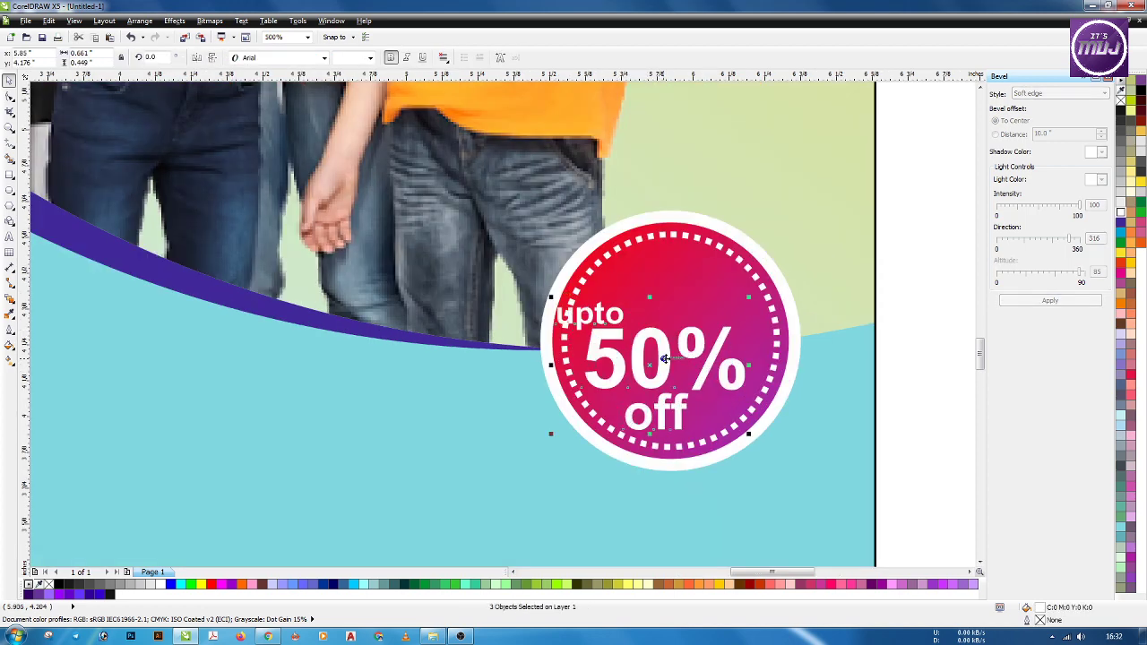
{"action": "mouse_move", "coordinate": [652, 365]}
{"action": "left_mouse_down"}
{"action": "mouse_move", "coordinate": [681, 361]}
{"action": "mouse_move", "coordinate": [670, 349]}
{"action": "mouse_move", "coordinate": [663, 357]}
{"action": "left_mouse_up"}
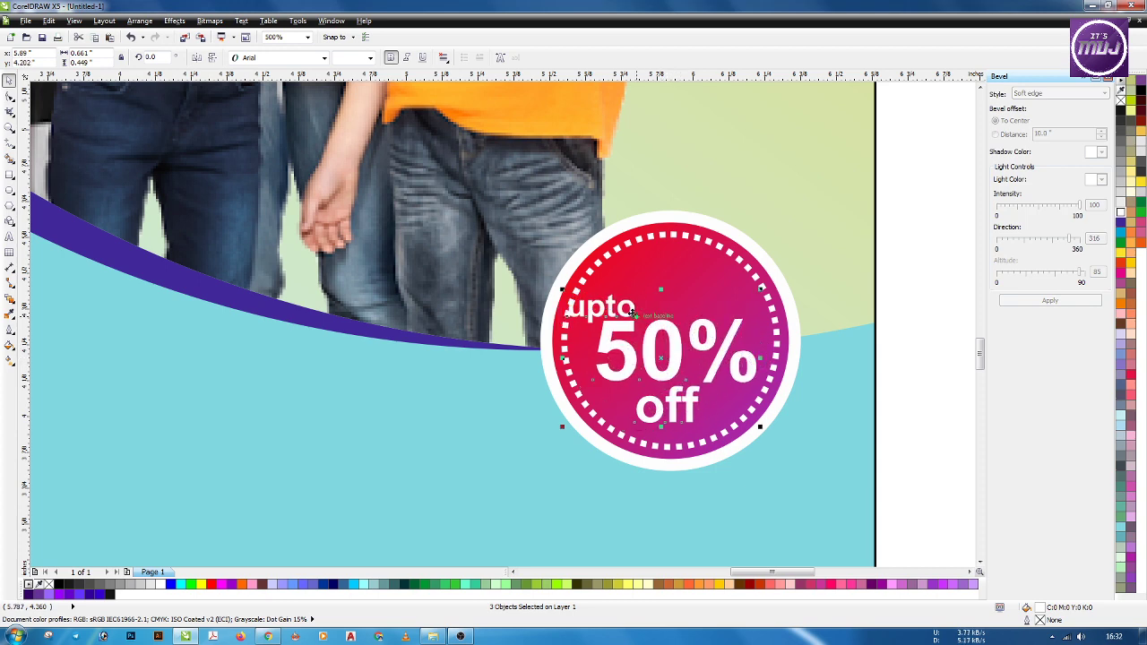
Move "upto" above 50%, enlarge it and centre it horizontally on the dotted circle.
{"action": "left_click", "coordinate": [634, 312]}
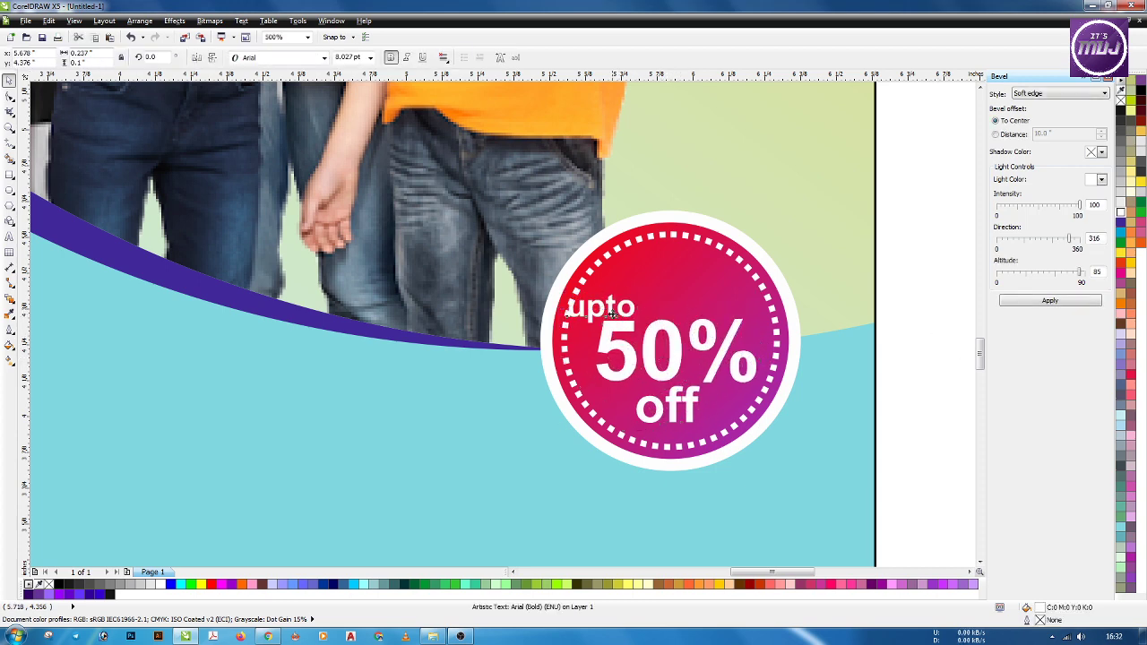
{"action": "left_click_drag", "start_coordinate": [616, 316], "coordinate": [683, 292]}
{"action": "left_click", "coordinate": [775, 320]}
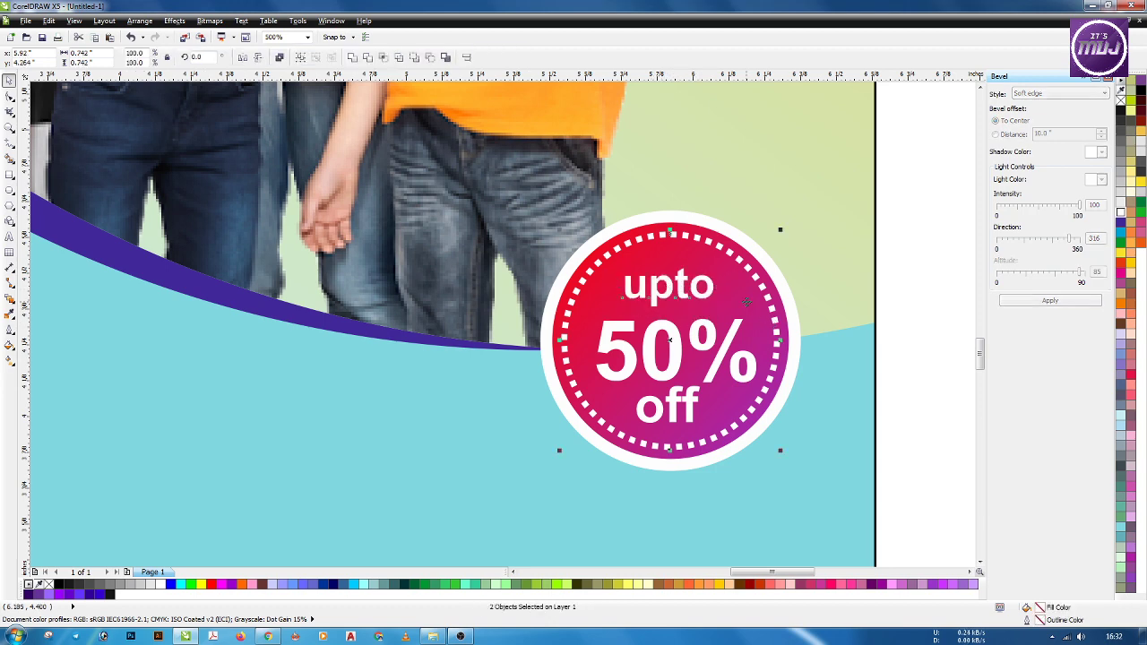
Centre the 50% text horizontally and vertically in the badge, between "upto" and "off".
{"action": "left_click", "coordinate": [896, 323]}
{"action": "left_click", "coordinate": [750, 324]}
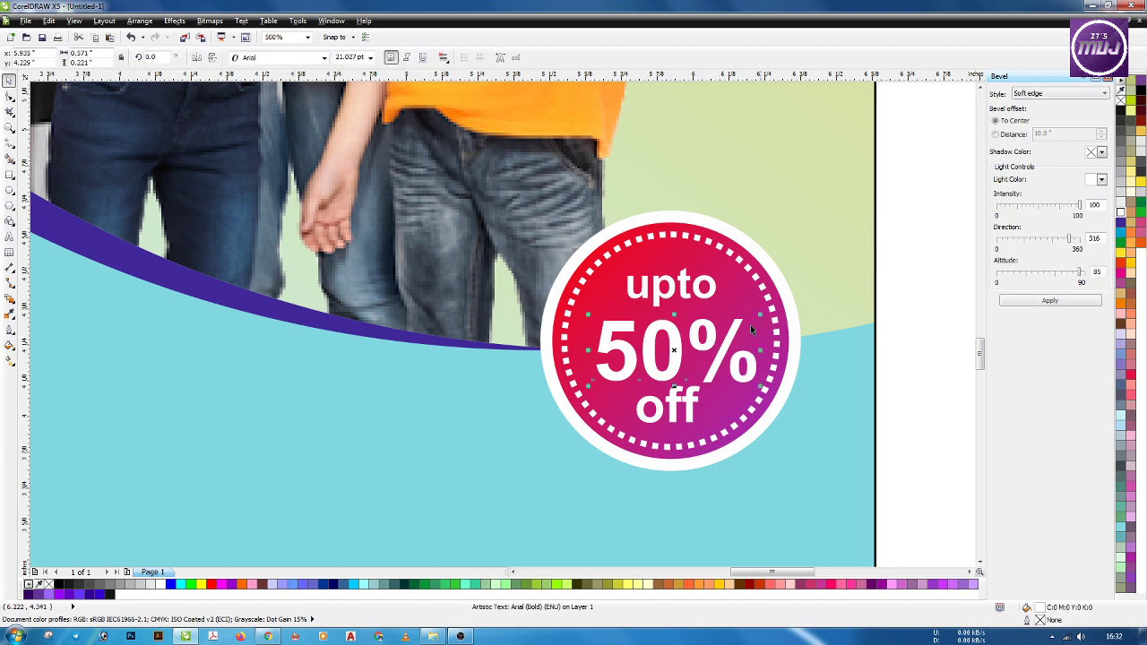
{"action": "left_click", "coordinate": [900, 370]}
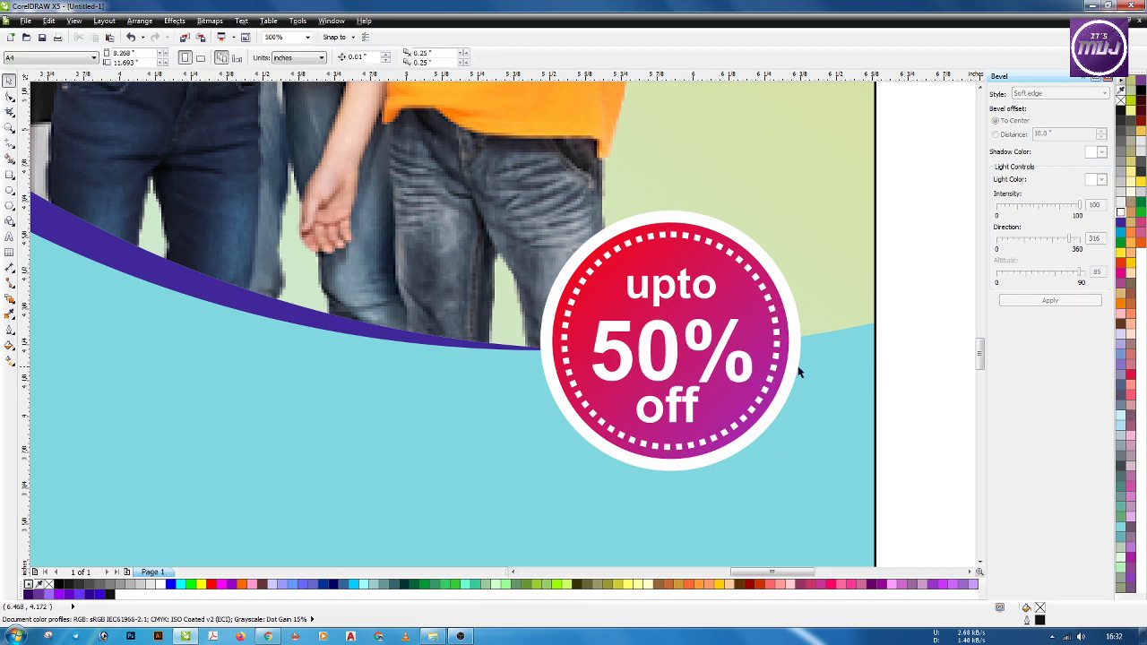
{"action": "left_click", "coordinate": [730, 356]}
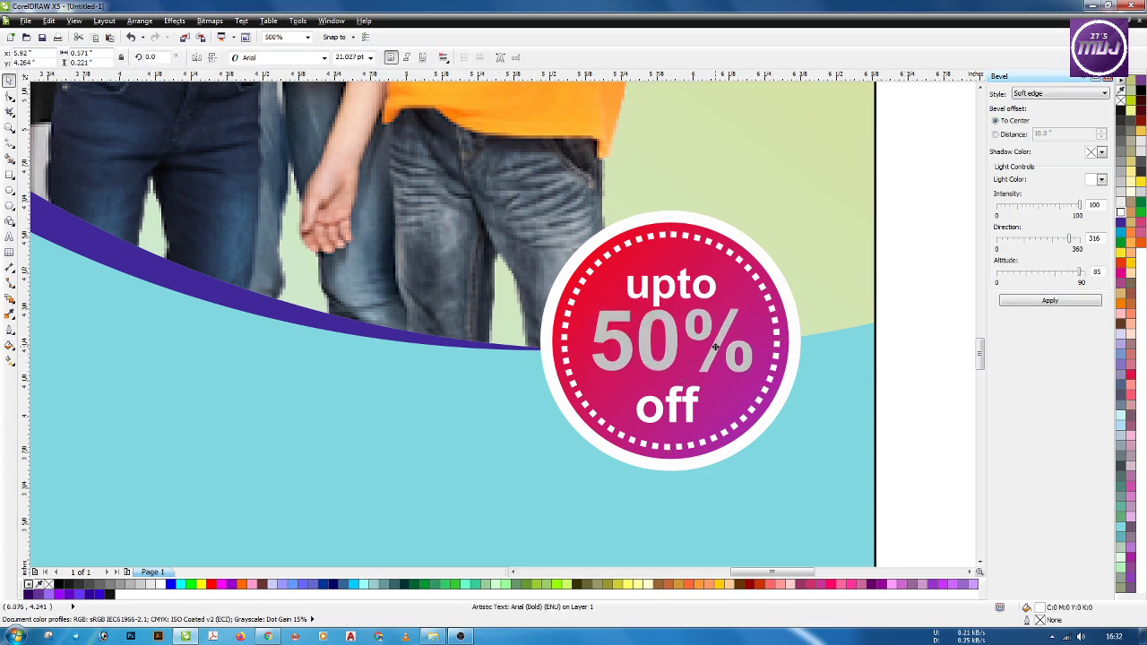
{"action": "left_click", "coordinate": [903, 400]}
Move the word FASHION onto the turquoise area below the photo, beside the badge.
{"action": "scroll", "coordinate": [733, 343], "scroll_direction": "down", "scroll_amount": 3}
{"action": "scroll", "coordinate": [733, 341], "scroll_direction": "up", "scroll_amount": 1}
{"action": "scroll", "coordinate": [681, 313], "scroll_direction": "down", "scroll_amount": 2}
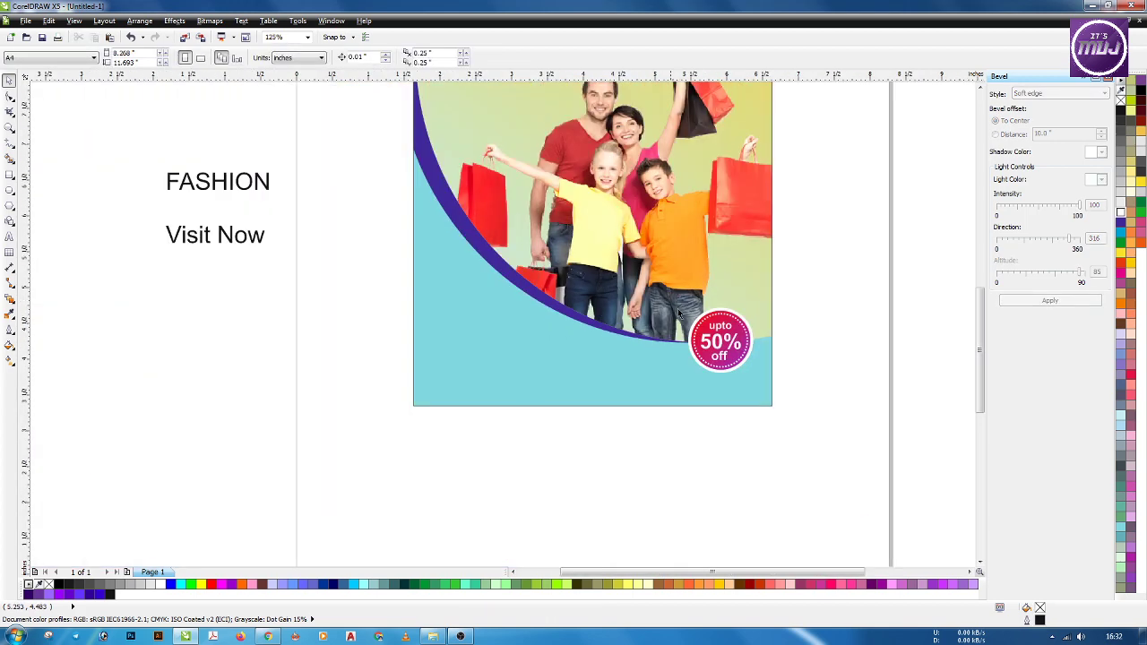
{"action": "scroll", "coordinate": [650, 417], "scroll_direction": "up", "scroll_amount": 1}
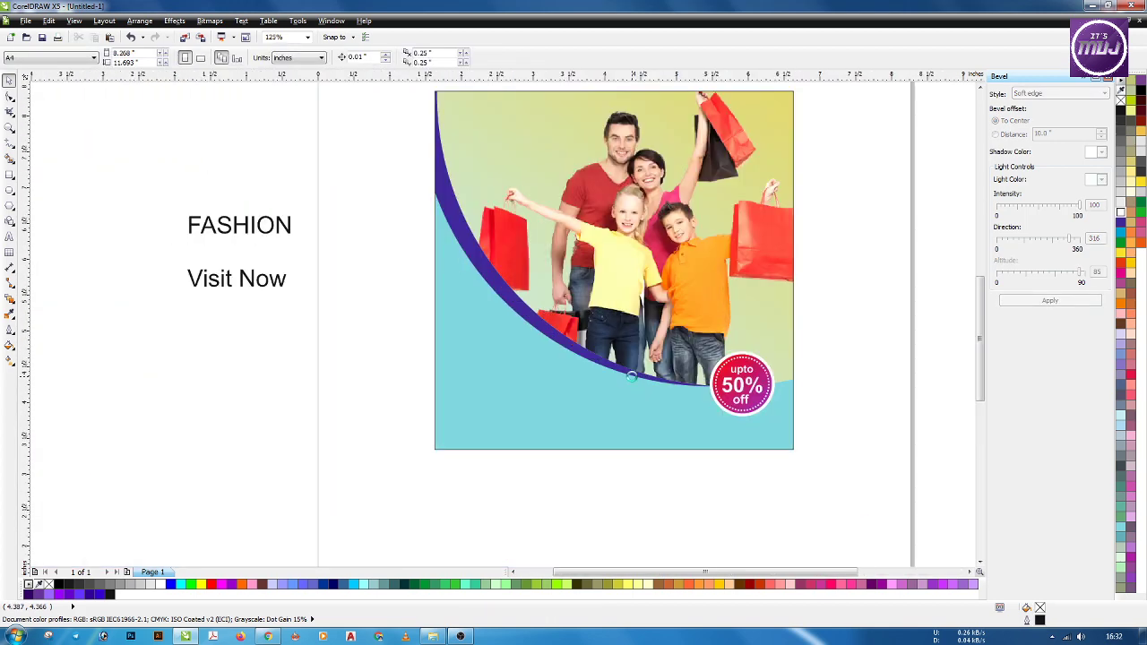
{"action": "left_click", "coordinate": [236, 225]}
{"action": "left_click_drag", "start_coordinate": [236, 225], "coordinate": [516, 391]}
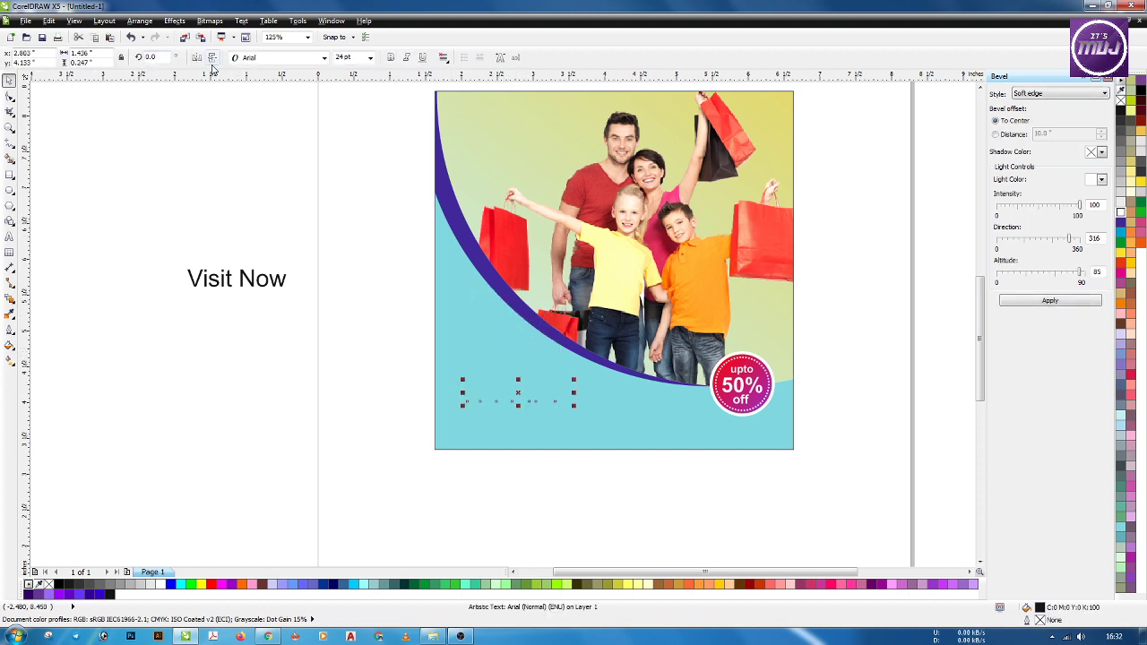
Change the font of the word FASHION below the photo to AuntJudy.
{"action": "left_click", "coordinate": [258, 59]}
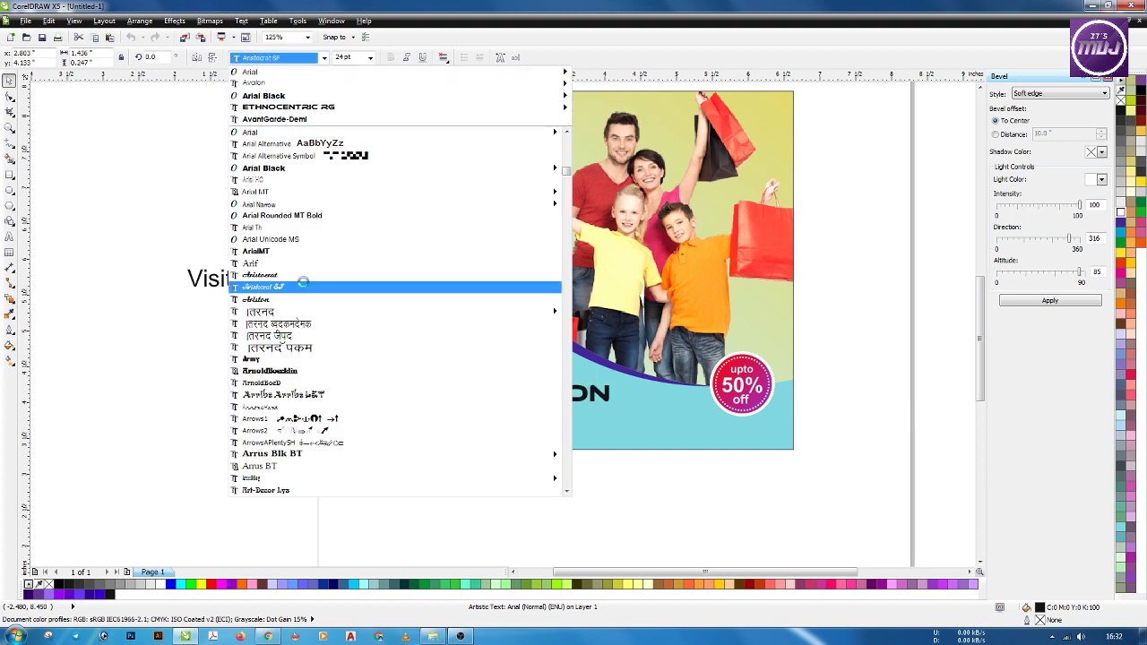
{"action": "scroll", "coordinate": [305, 285], "scroll_direction": "down", "scroll_amount": 3}
{"action": "scroll", "coordinate": [304, 285], "scroll_direction": "down", "scroll_amount": 8}
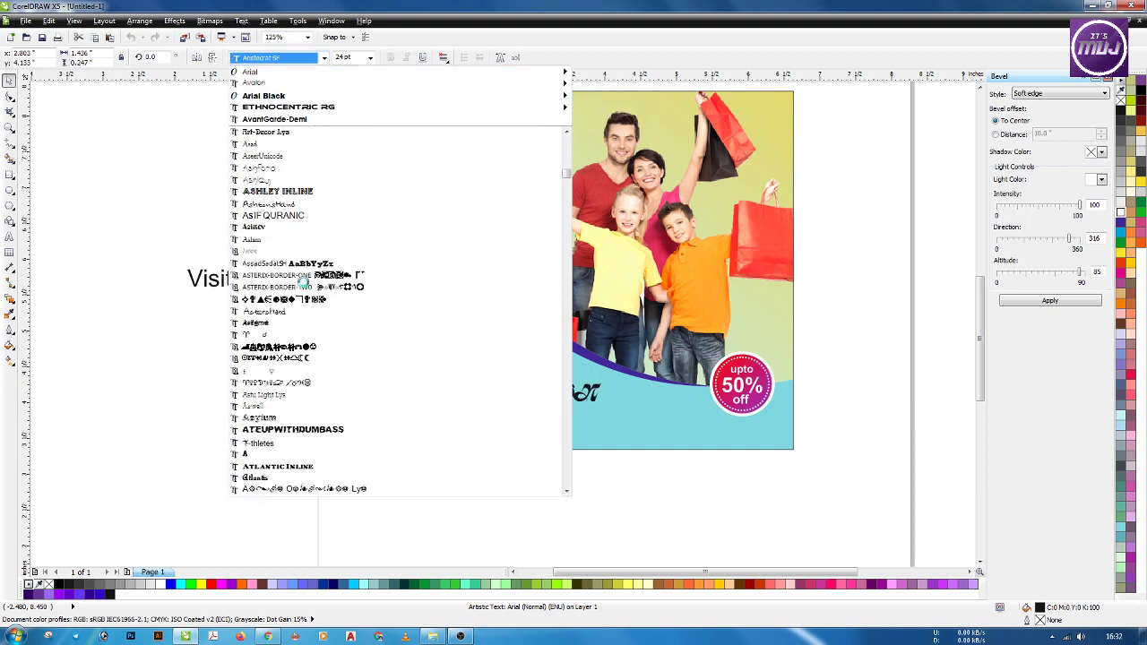
{"action": "scroll", "coordinate": [303, 281], "scroll_direction": "down", "scroll_amount": 7}
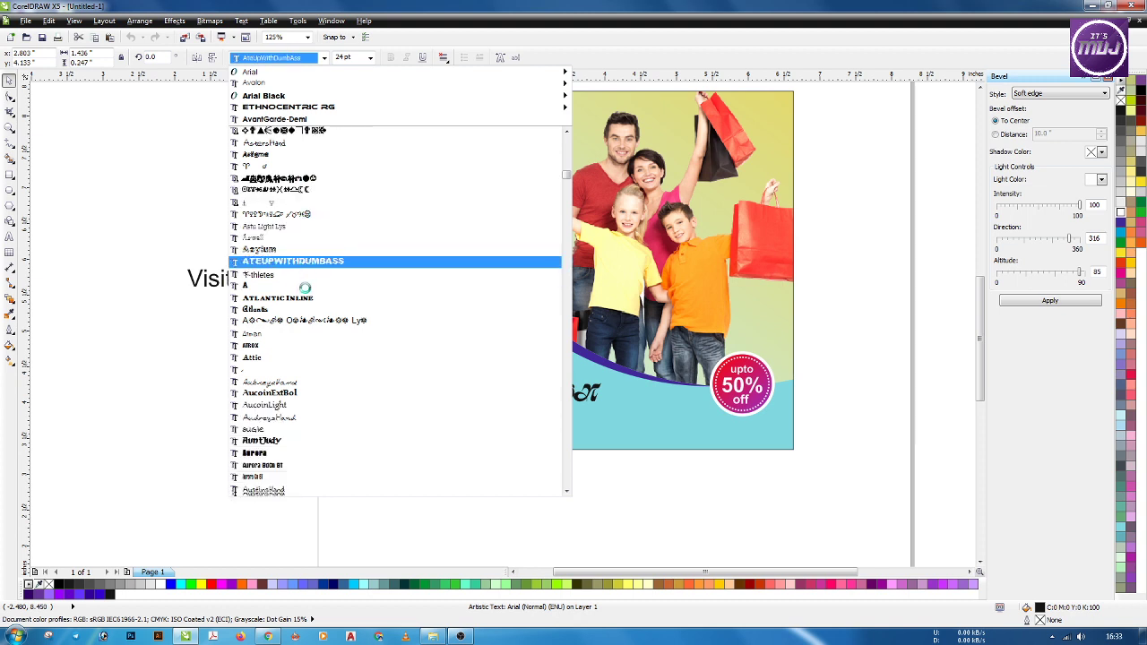
{"action": "left_click", "coordinate": [304, 321]}
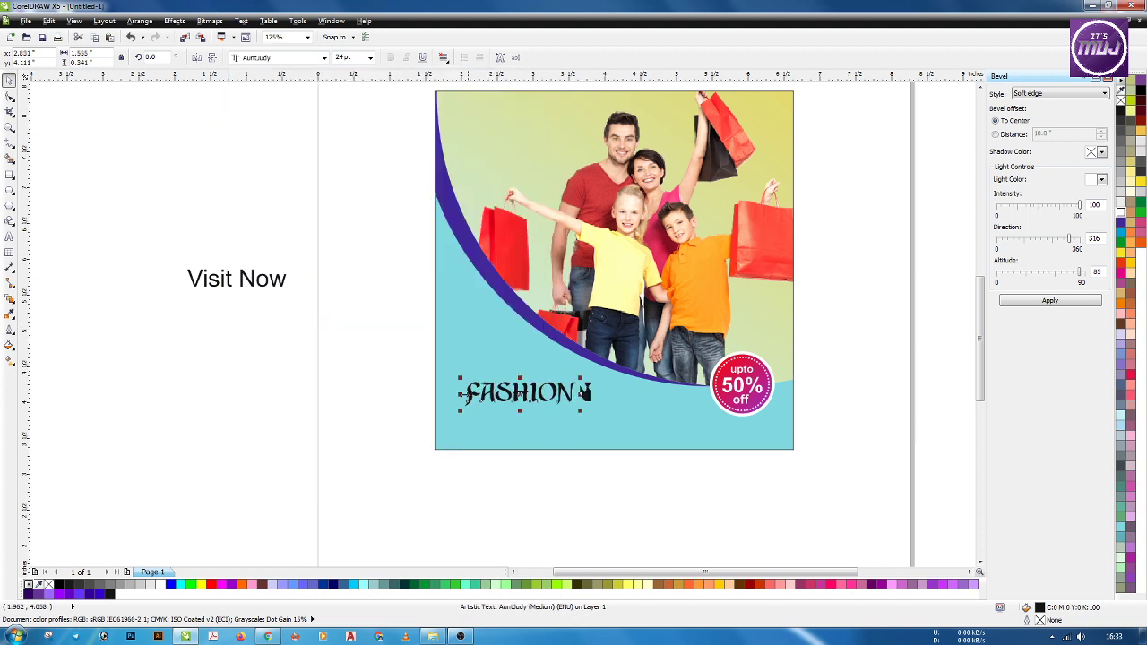
Retype the all-caps headline word as "Fashion", with only the first letter capitalised.
{"action": "double_click", "coordinate": [543, 395]}
{"action": "double_click", "coordinate": [531, 392]}
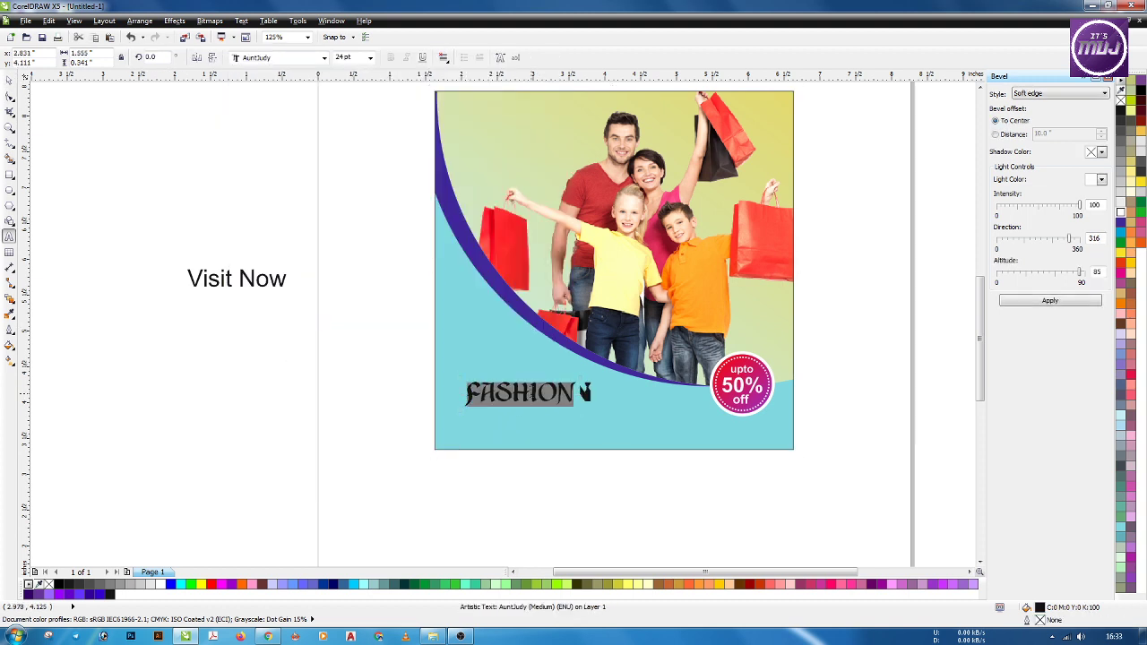
{"action": "type", "text": "Fa"}
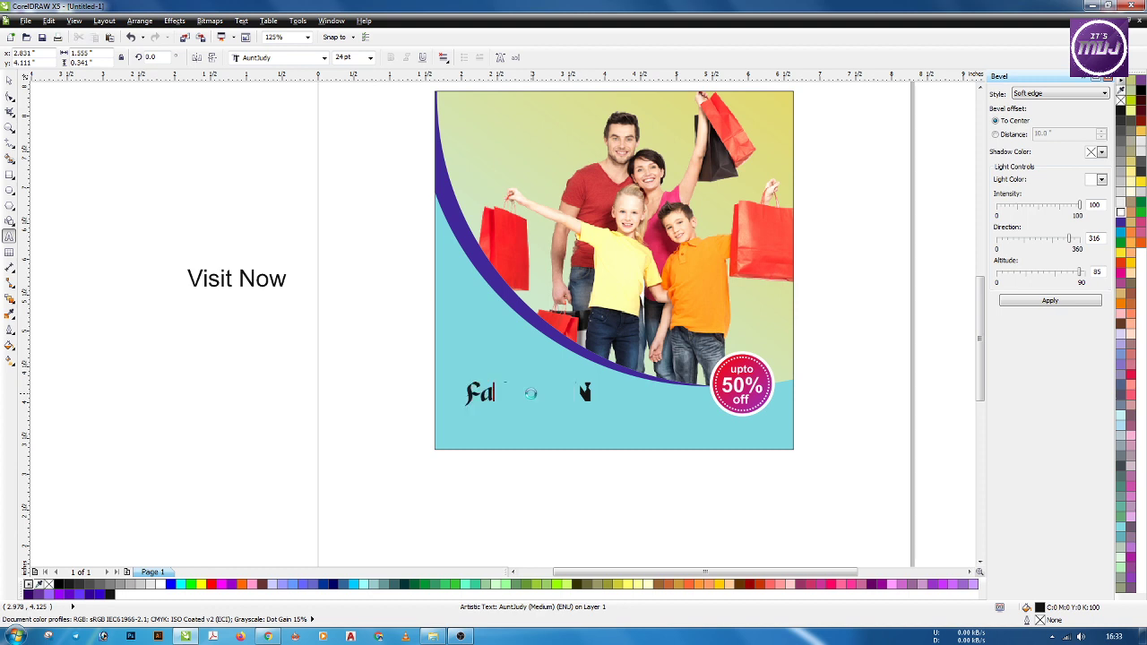
{"action": "type", "text": "shion"}
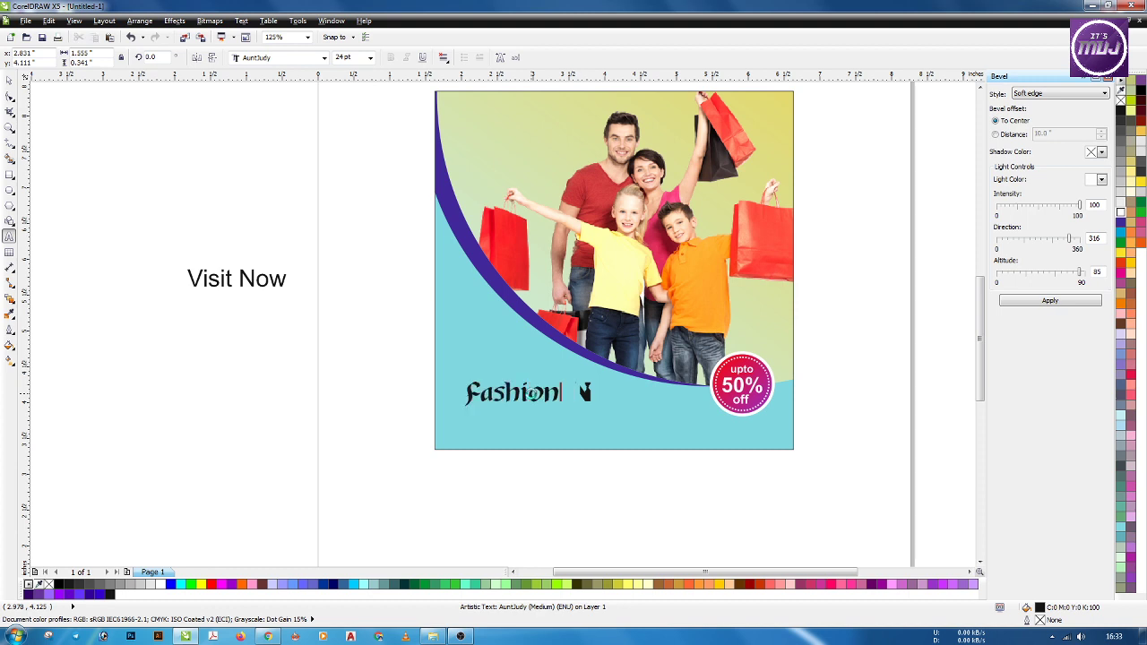
{"action": "left_click", "coordinate": [9, 80]}
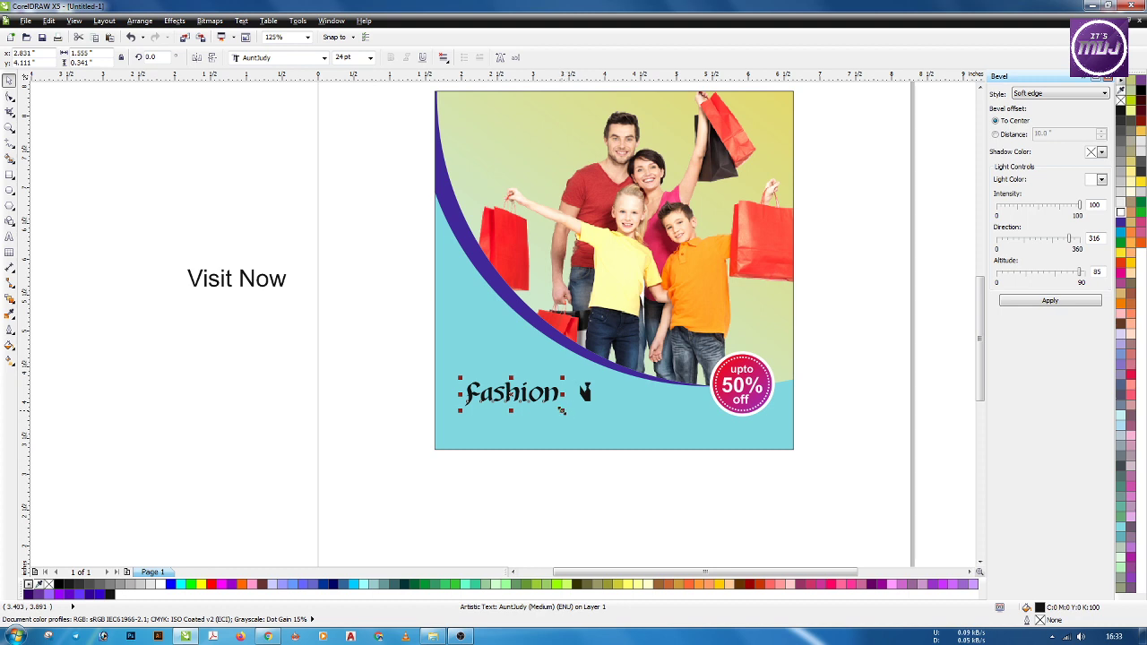
Enlarge "Fashion" to about 2.717 inches wide and shift it slightly up and left on the turquoise area.
{"action": "left_click_drag", "start_coordinate": [562, 410], "coordinate": [660, 482]}
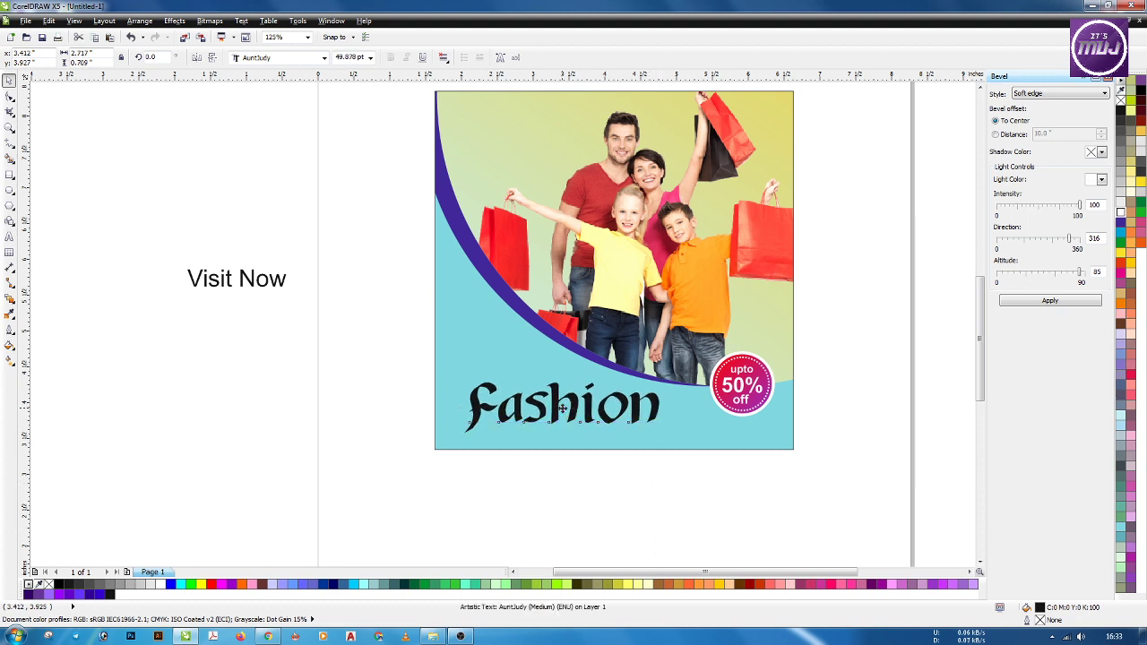
{"action": "left_click_drag", "start_coordinate": [563, 409], "coordinate": [555, 402]}
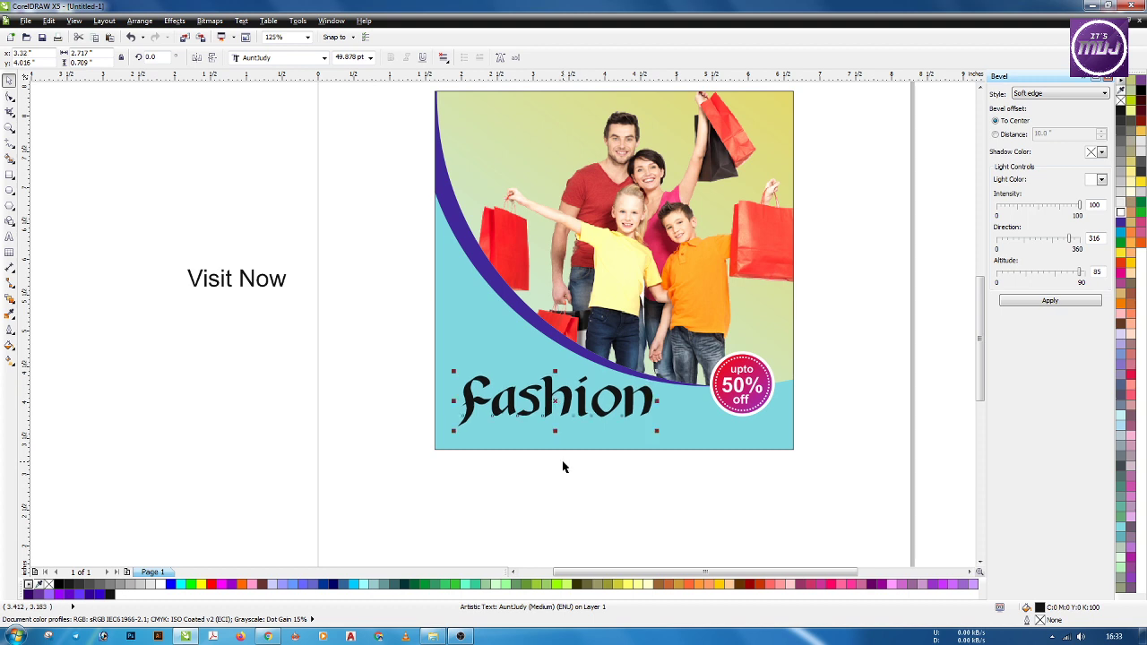
{"action": "left_click", "coordinate": [563, 466]}
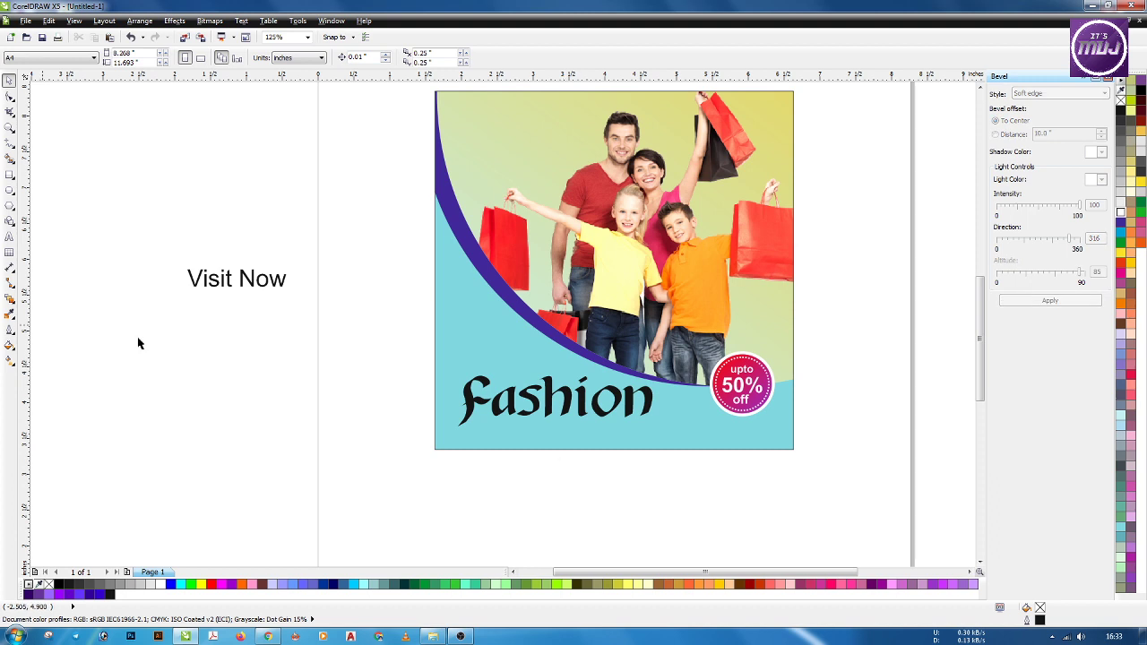
Add the text "Sale" and place it on the turquoise area just below the end of "Fashion".
{"action": "left_click", "coordinate": [7, 237]}
{"action": "left_click", "coordinate": [615, 483]}
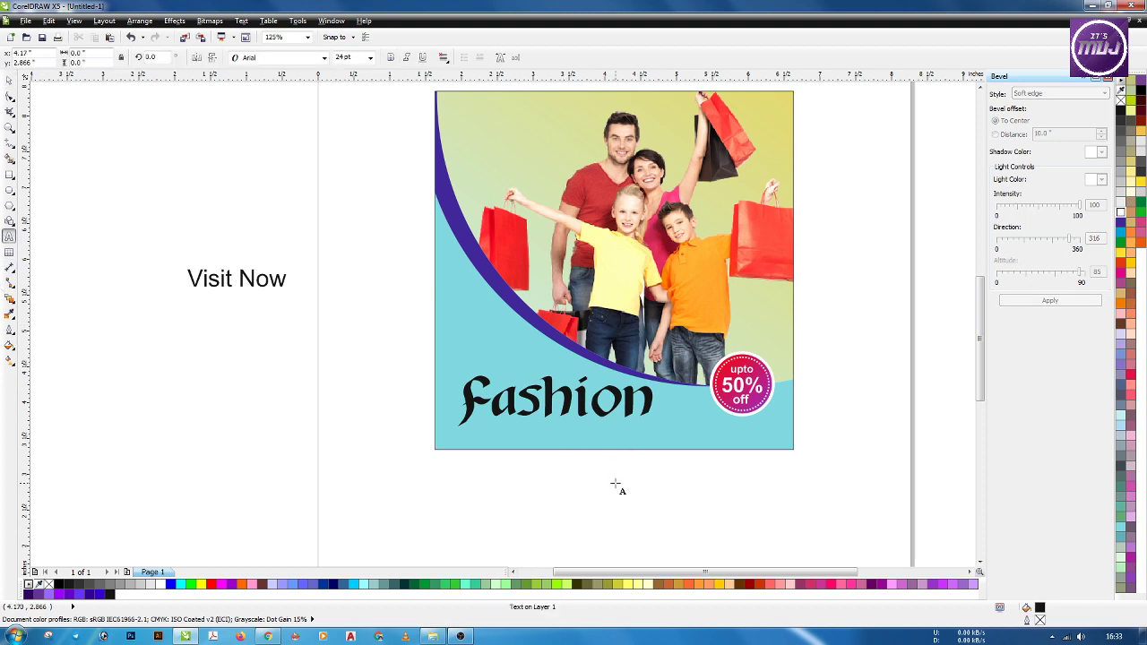
{"action": "type", "text": "Sale"}
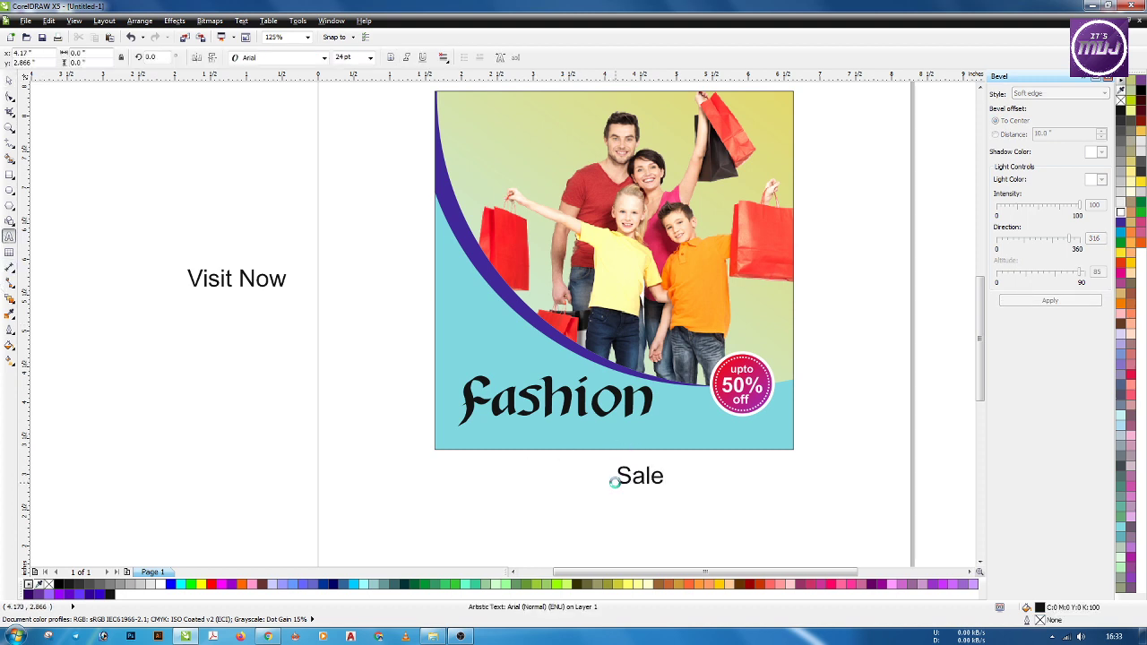
{"action": "key", "text": "ctrl+space"}
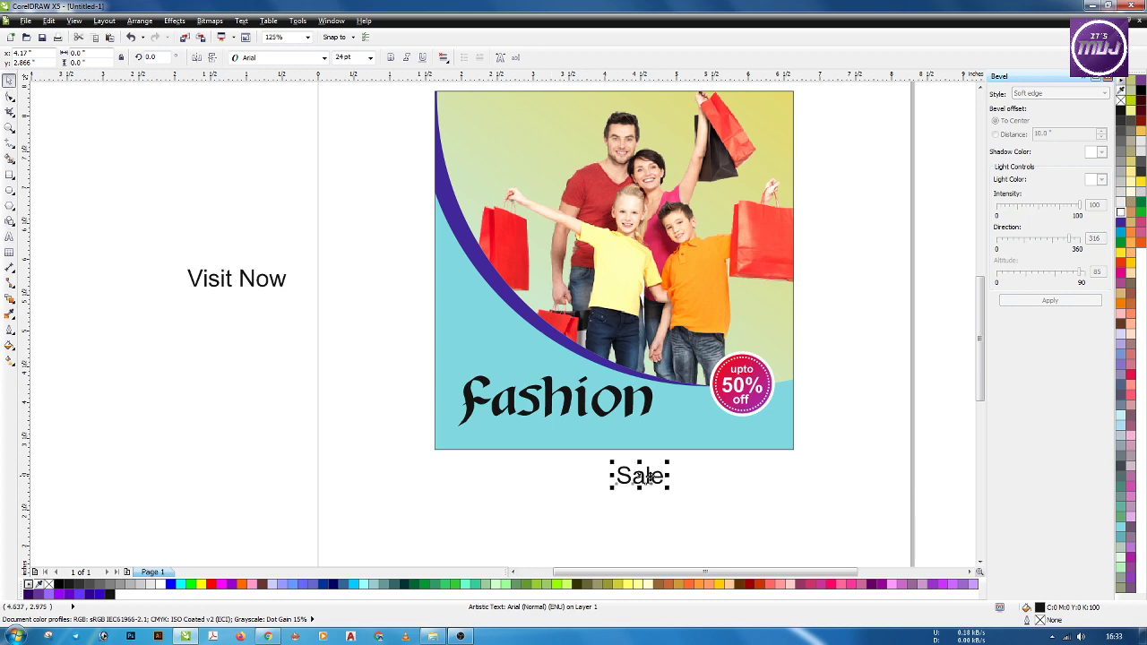
{"action": "left_click_drag", "start_coordinate": [640, 476], "coordinate": [680, 431]}
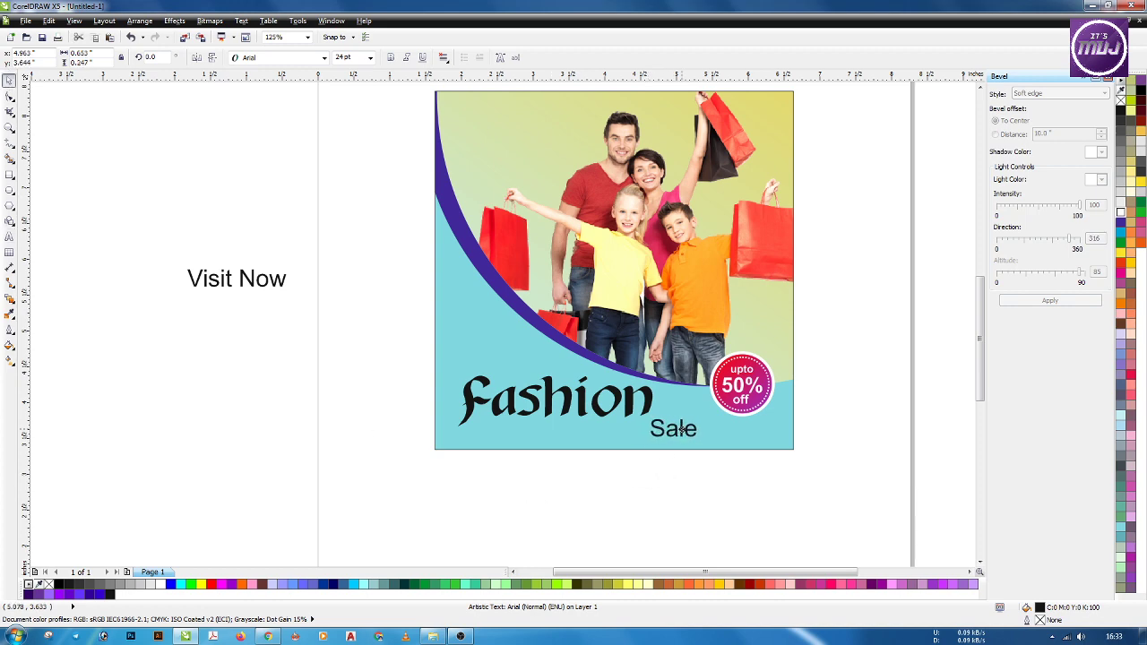
Make "Sale" bold and nudge it up and right, close to the last letter of "Fashion".
{"action": "left_click", "coordinate": [391, 58]}
{"action": "left_click", "coordinate": [661, 474]}
{"action": "scroll", "coordinate": [667, 427], "scroll_direction": "up", "scroll_amount": 2}
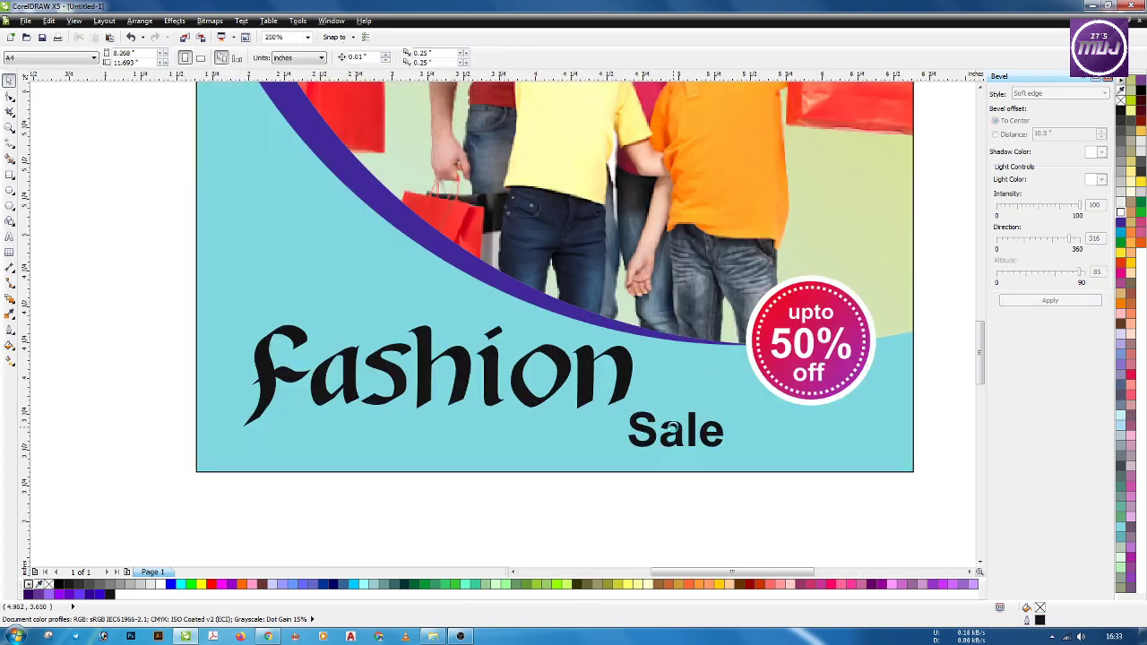
{"action": "left_click", "coordinate": [673, 428]}
{"action": "left_click_drag", "start_coordinate": [680, 440], "coordinate": [685, 431]}
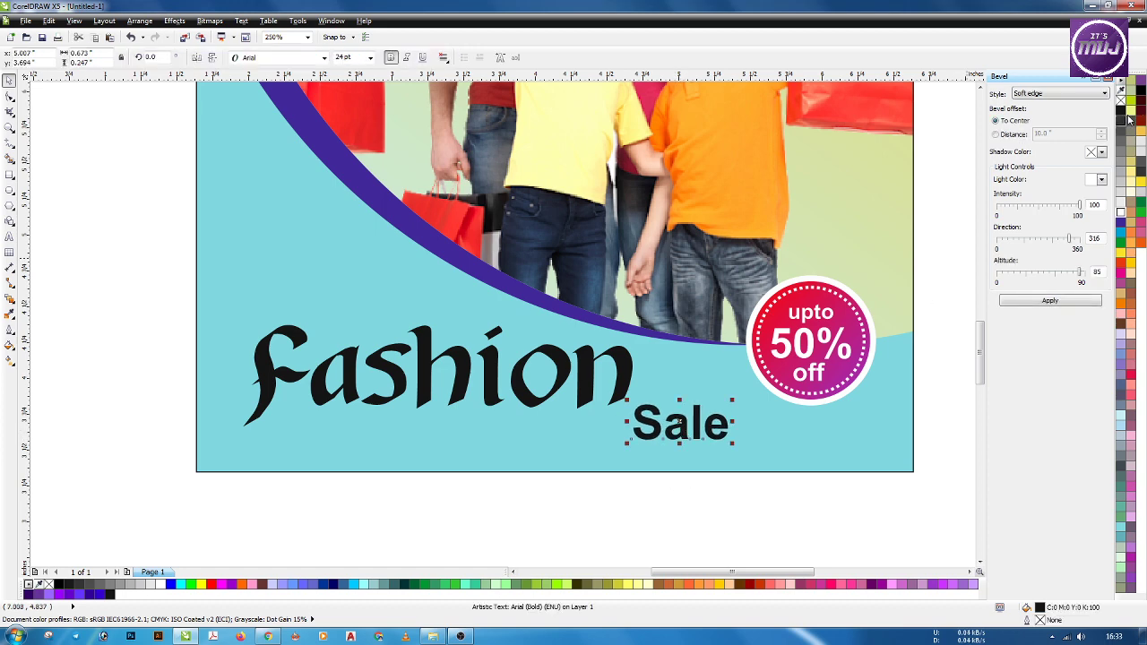
{"action": "scroll", "coordinate": [658, 492], "scroll_direction": "down", "scroll_amount": 4}
{"action": "scroll", "coordinate": [621, 503], "scroll_direction": "up", "scroll_amount": 2}
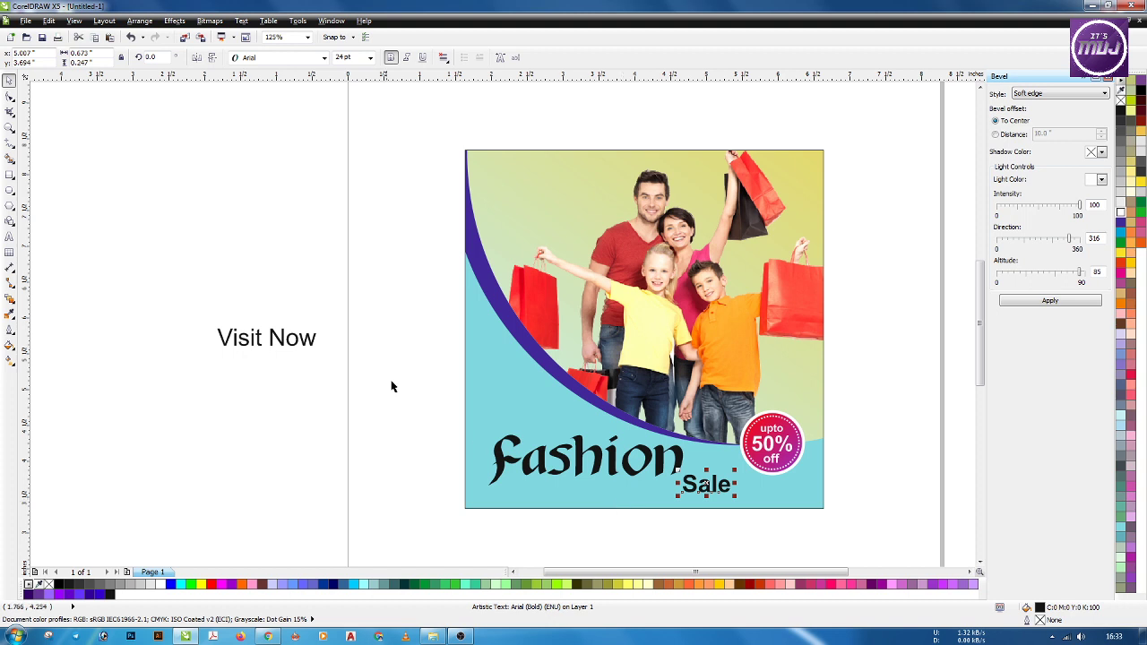
Draw a rectangle about 1.25 by 0.325 inches, fully round its corners and place it in the photo's upper-left area.
{"action": "left_click", "coordinate": [368, 341]}
{"action": "left_click", "coordinate": [9, 173]}
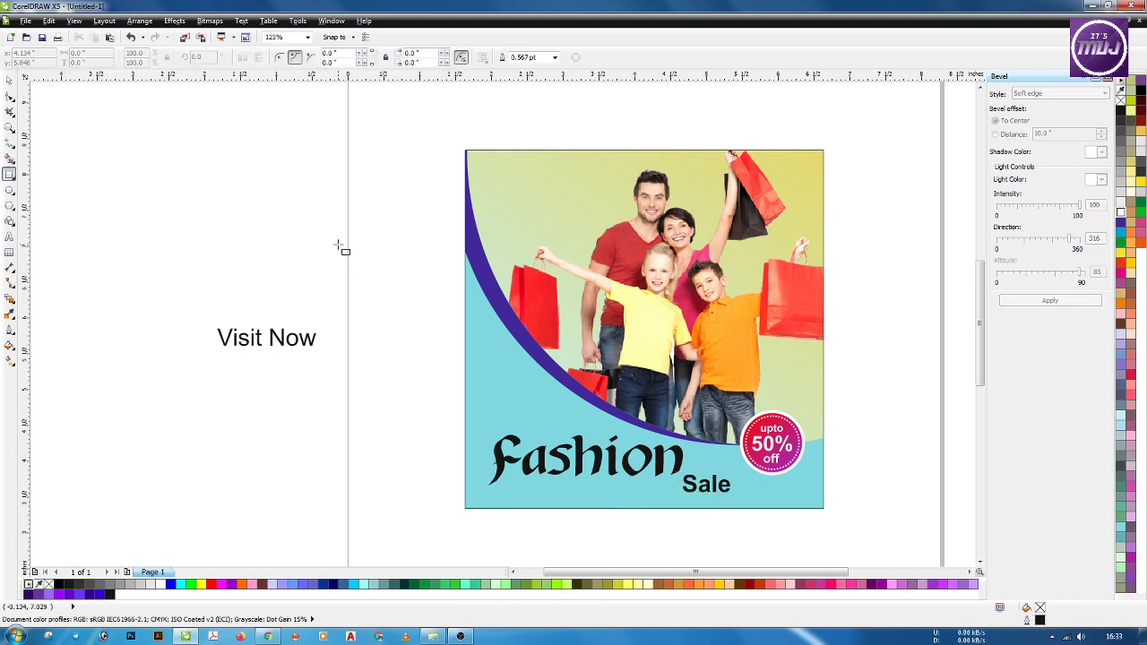
{"action": "left_click_drag", "start_coordinate": [338, 243], "coordinate": [432, 270]}
{"action": "left_click", "coordinate": [9, 80]}
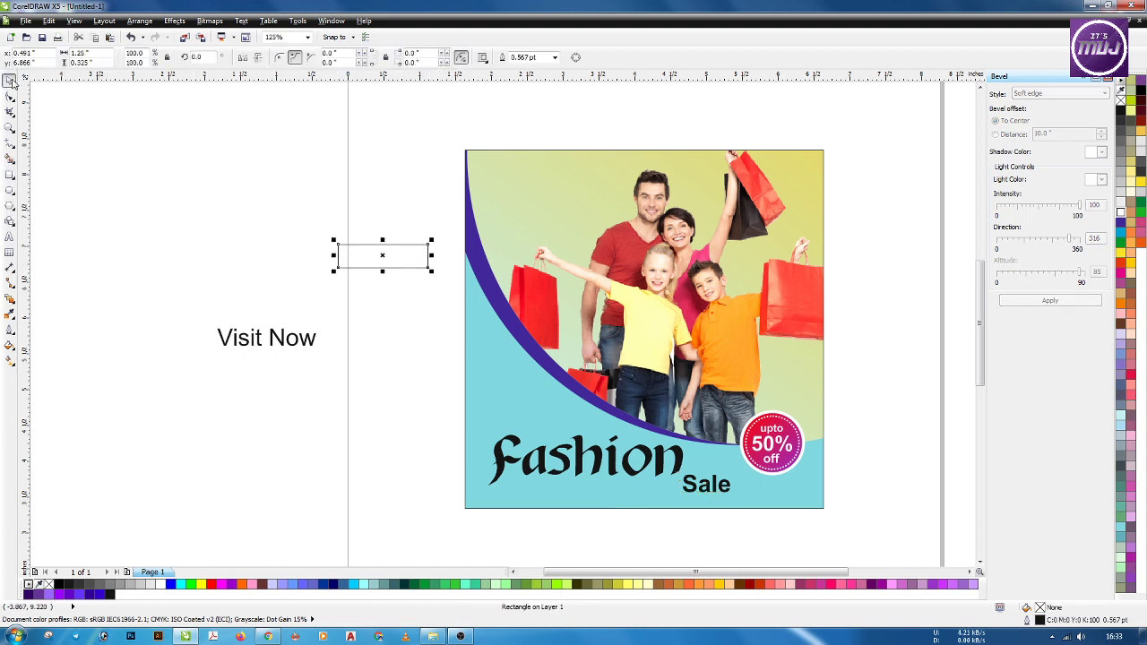
{"action": "left_click", "coordinate": [9, 96]}
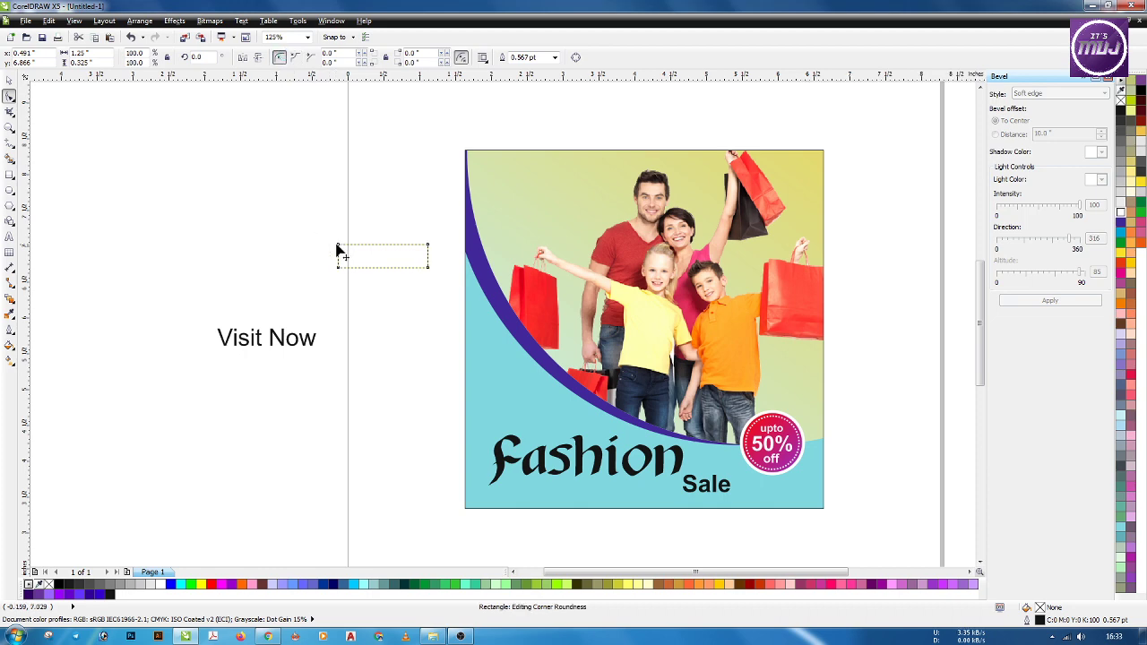
{"action": "left_click_drag", "start_coordinate": [337, 244], "coordinate": [526, 190]}
{"action": "left_click", "coordinate": [9, 81]}
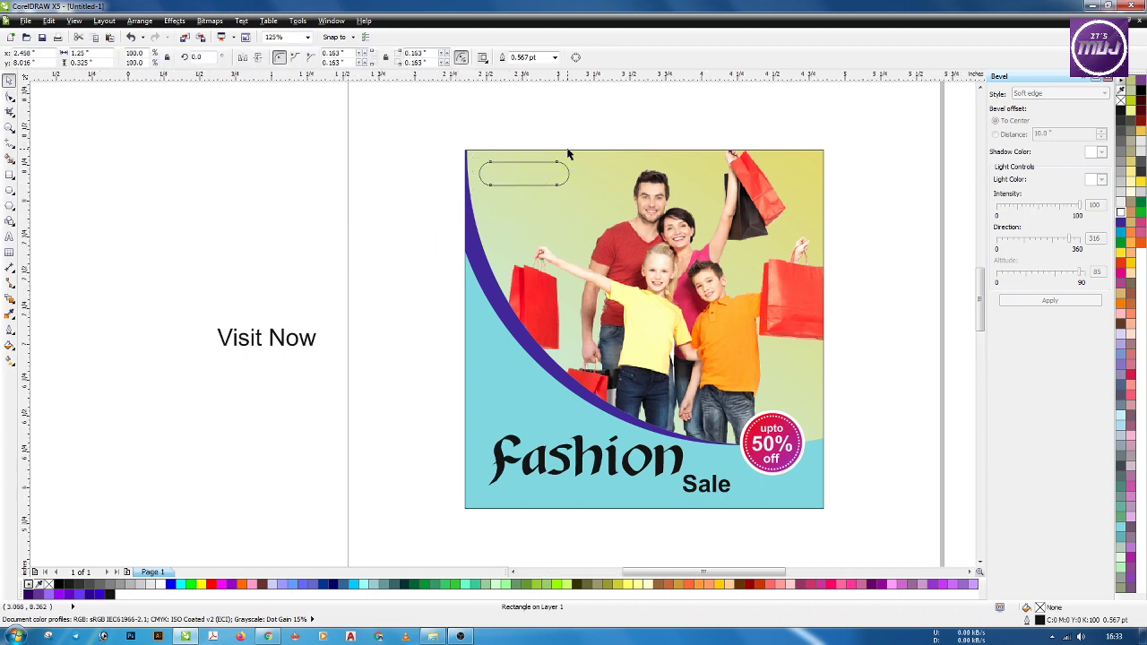
Shrink the rounded rectangle to about 0.833 by 0.217 inches and shift it slightly within the photo's upper-left corner.
{"action": "scroll", "coordinate": [578, 188], "scroll_direction": "up", "scroll_amount": 2}
{"action": "left_click_drag", "start_coordinate": [574, 221], "coordinate": [548, 208]}
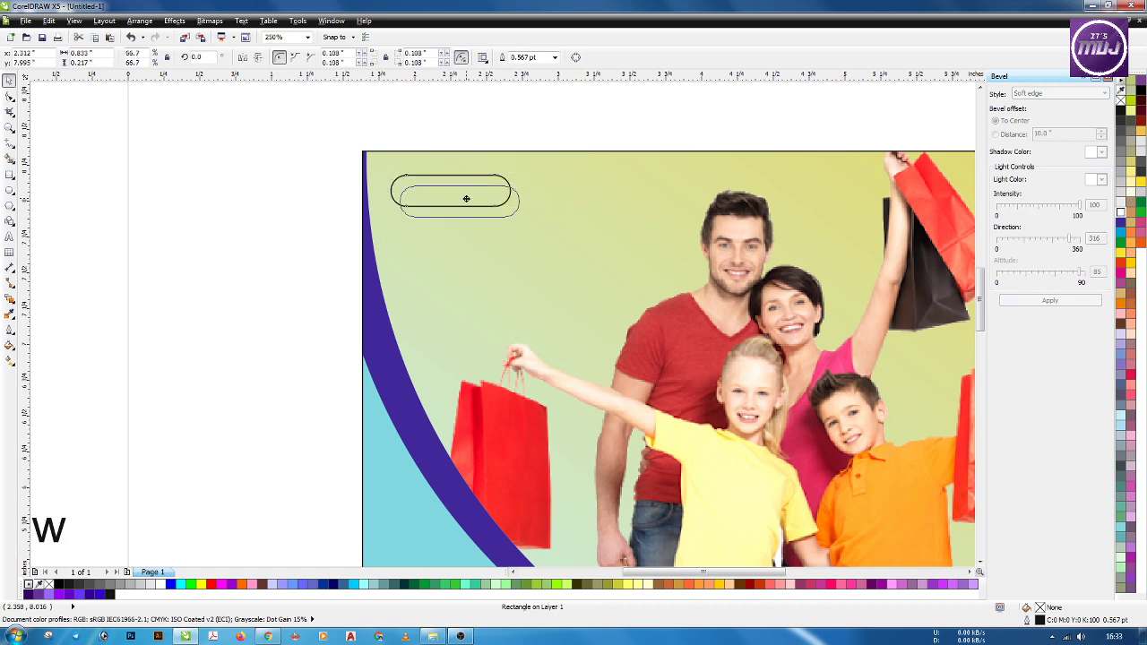
{"action": "left_click_drag", "start_coordinate": [466, 194], "coordinate": [482, 193]}
{"action": "left_click", "coordinate": [259, 217]}
{"action": "scroll", "coordinate": [326, 319], "scroll_direction": "down", "scroll_amount": 2}
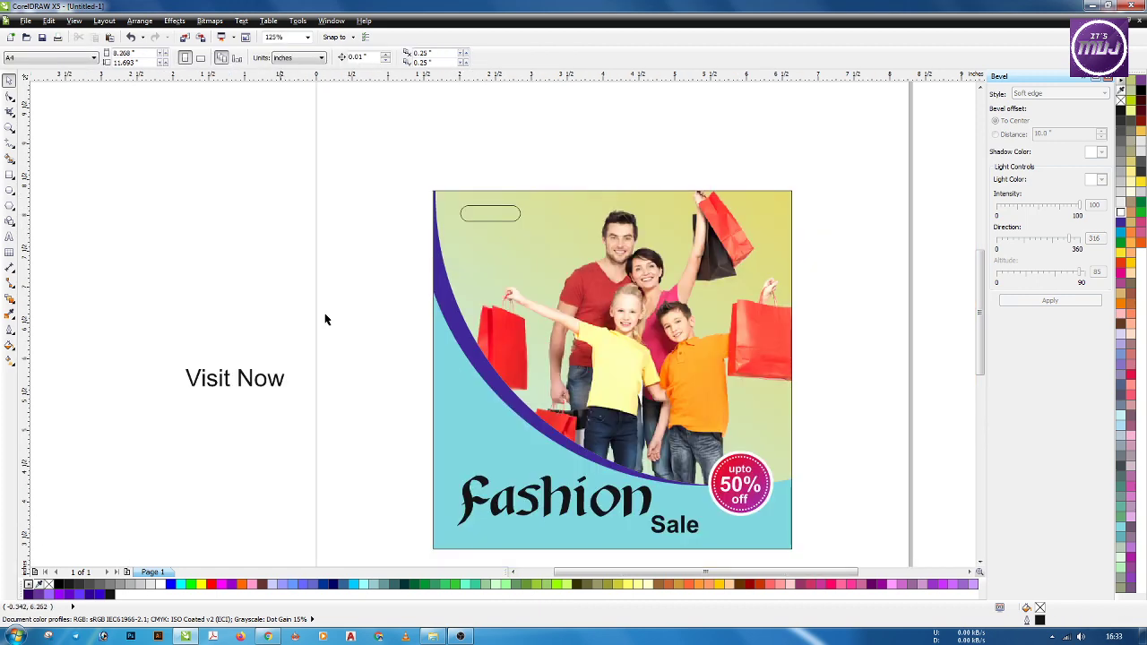
Move the "Visit Now" text onto the photo, scale it down to about 0.621 inches wide and fit it inside the rounded rectangle.
{"action": "left_click_drag", "start_coordinate": [229, 387], "coordinate": [494, 237]}
{"action": "scroll", "coordinate": [494, 237], "scroll_direction": "up", "scroll_amount": 3}
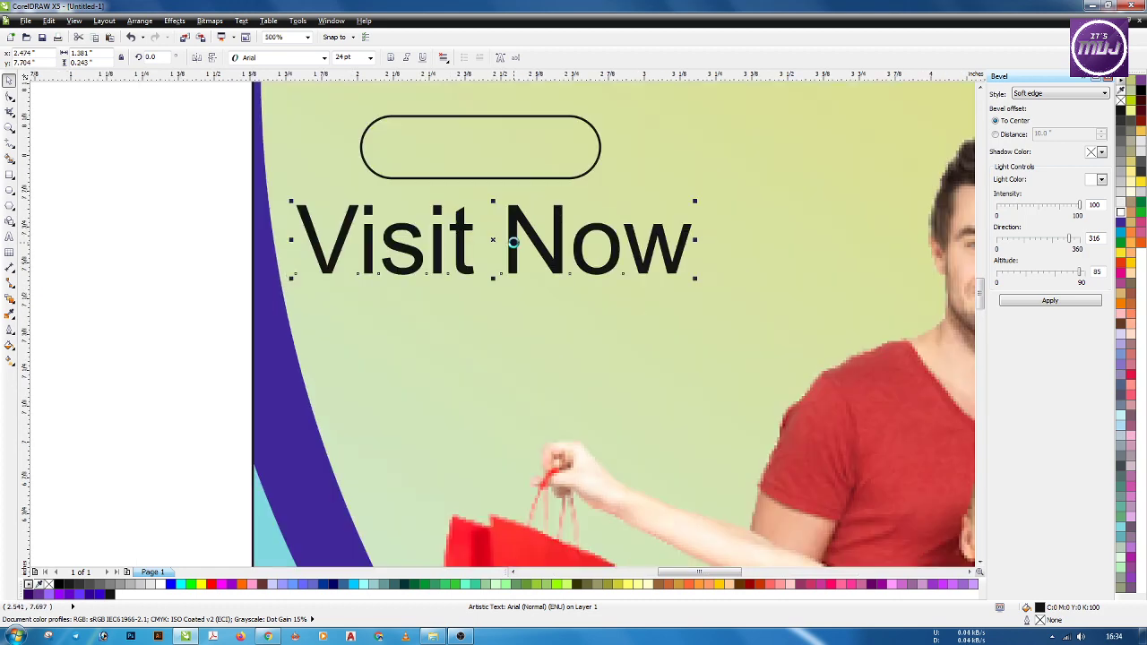
{"action": "left_click_drag", "start_coordinate": [696, 280], "coordinate": [676, 258]}
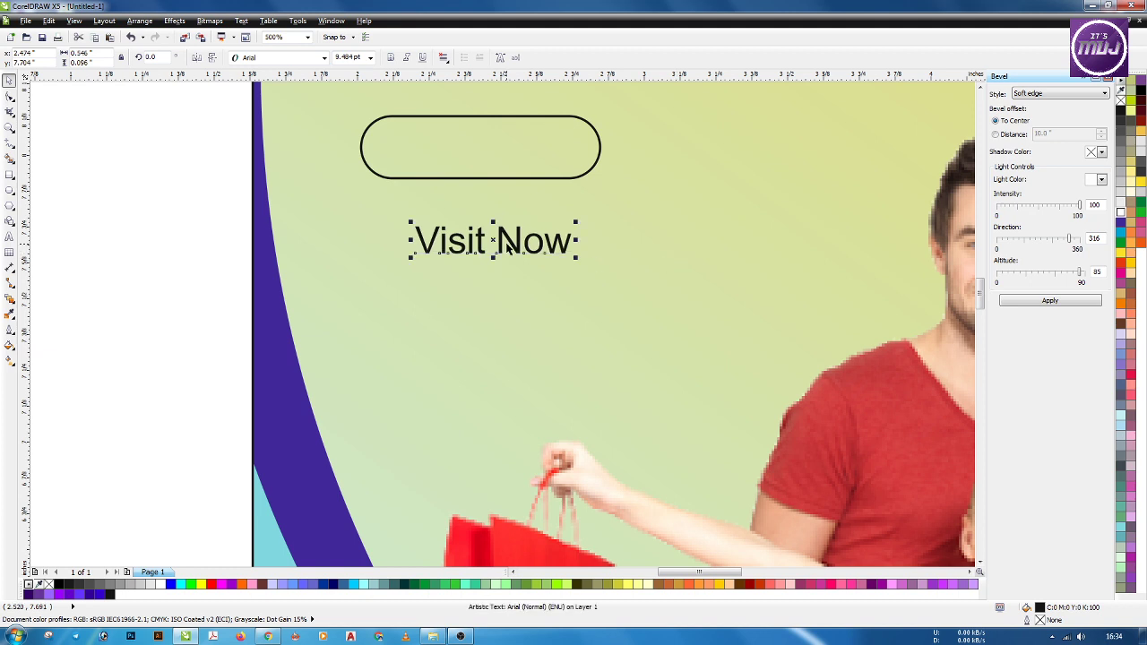
{"action": "left_click_drag", "start_coordinate": [508, 249], "coordinate": [498, 150]}
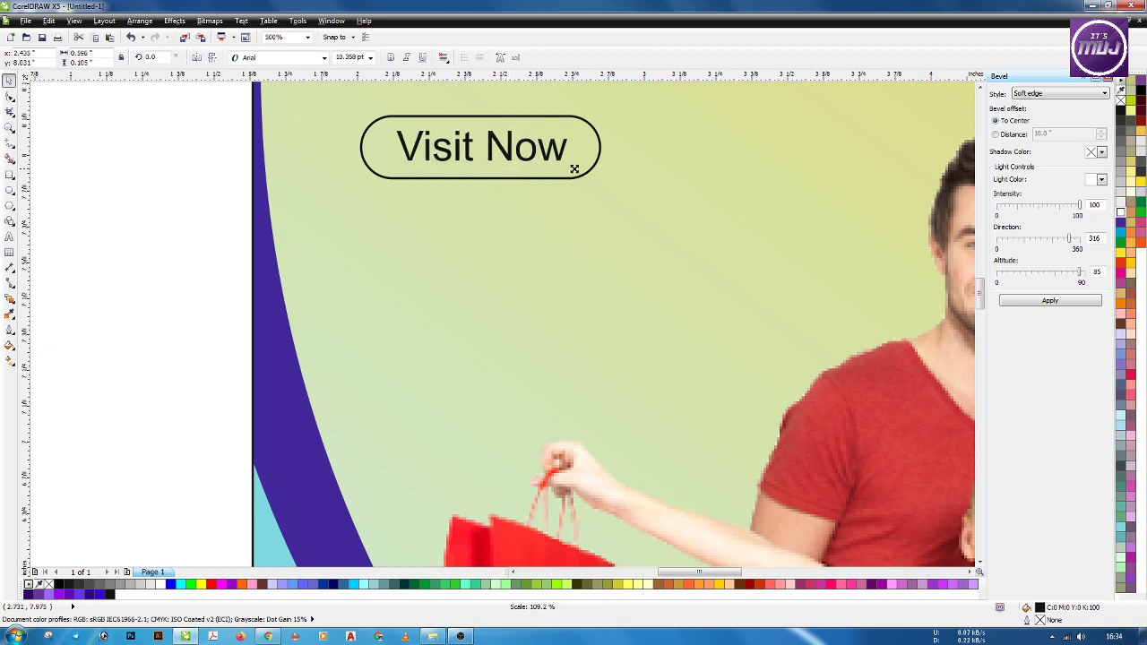
Set the outline width of the rounded rectangle around "Visit Now" to 2.0 pt.
{"action": "left_click", "coordinate": [587, 176]}
{"action": "left_click", "coordinate": [555, 57]}
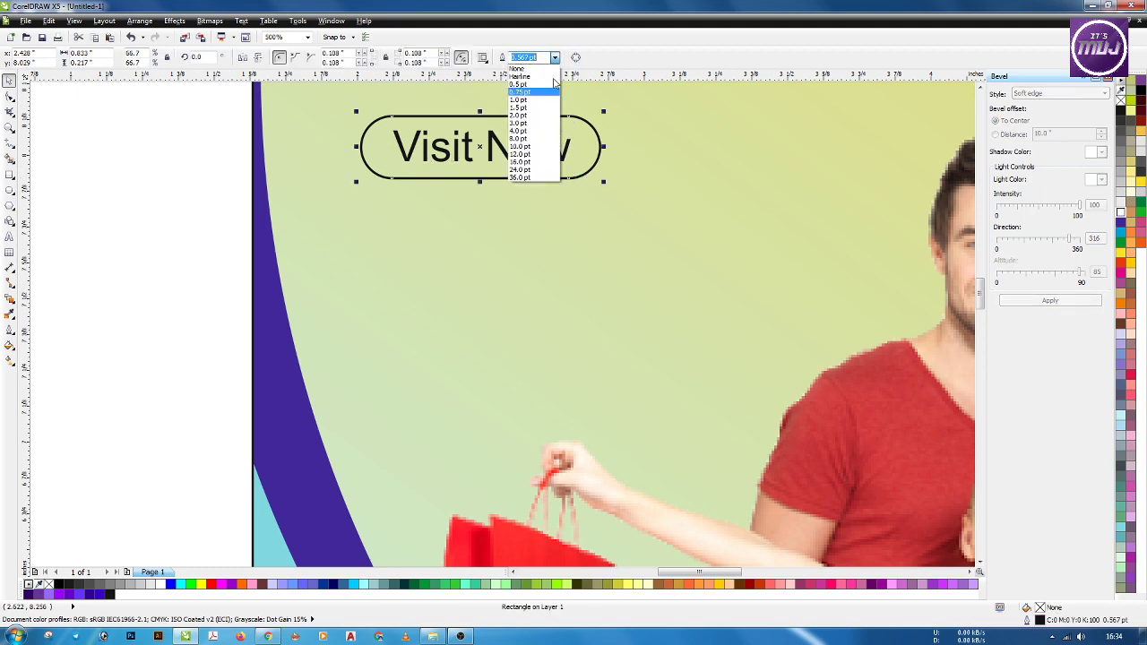
{"action": "left_click", "coordinate": [545, 118]}
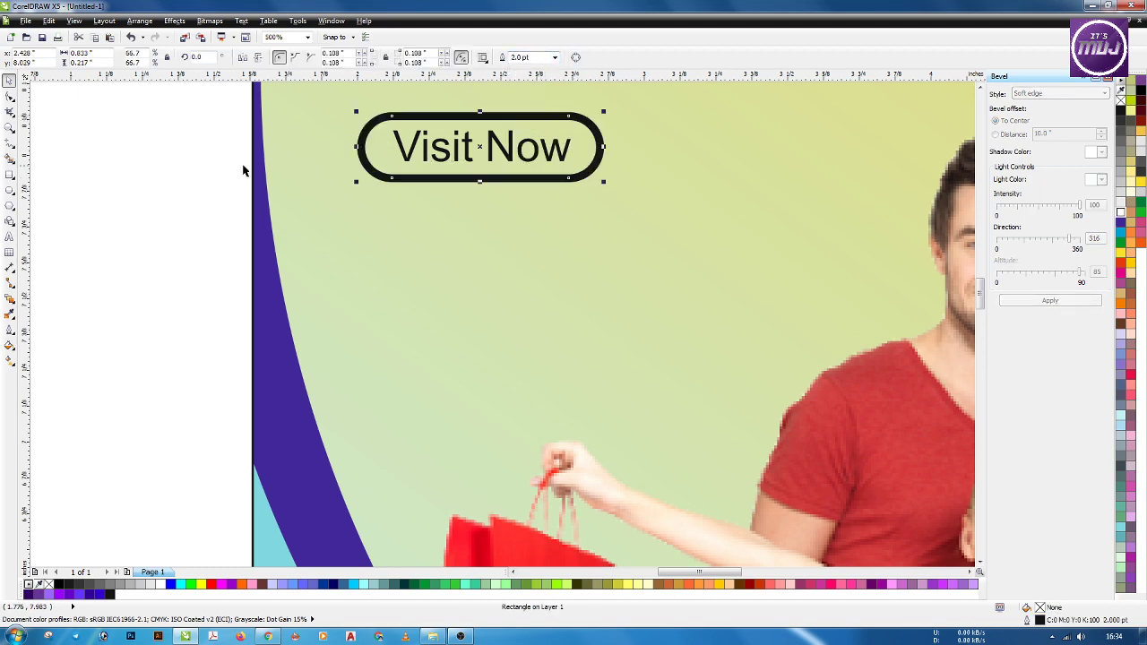
{"action": "left_click", "coordinate": [198, 171]}
Make "Visit Now" bold and centre it in the rounded rectangle.
{"action": "left_click", "coordinate": [463, 156]}
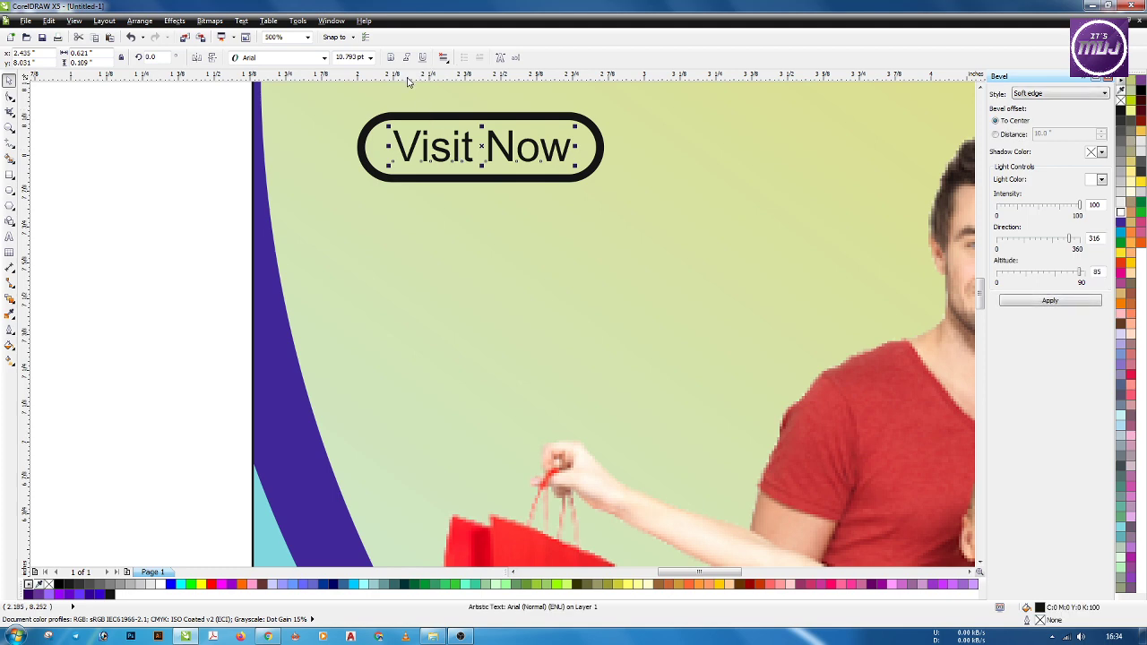
{"action": "left_click", "coordinate": [389, 57]}
{"action": "left_click", "coordinate": [372, 154], "text": "shift"}
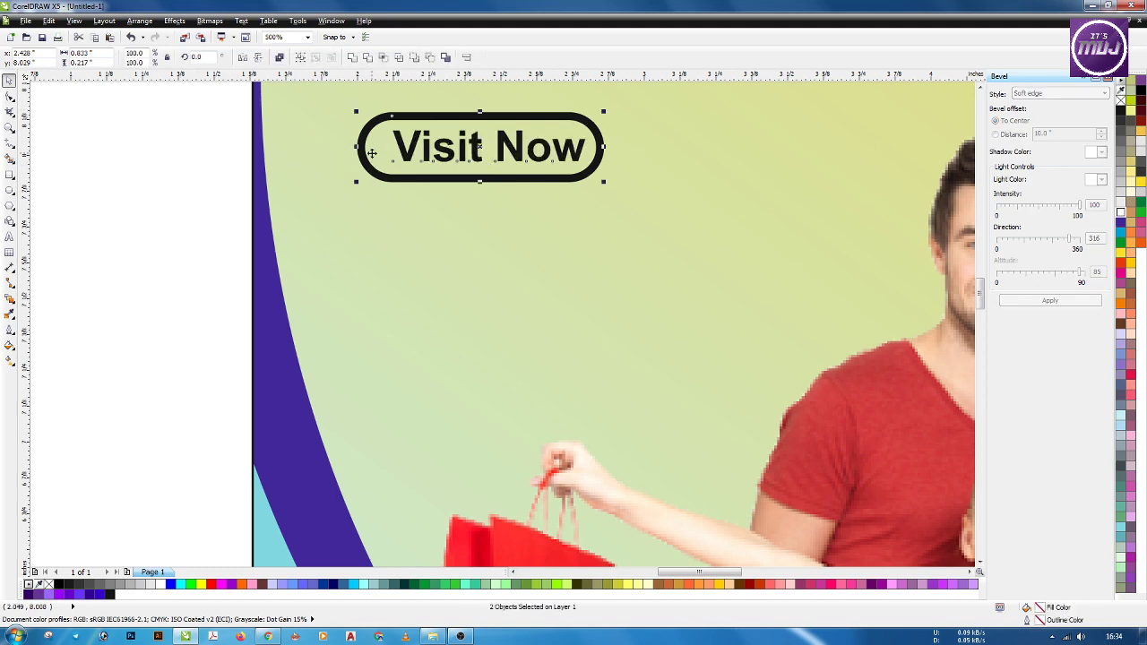
{"action": "key", "text": "c"}
{"action": "left_click", "coordinate": [102, 195]}
Colour the rounded rectangle's outline and the "Visit Now" text purple-blue (C97 M100 Y0 K0), matching the curved band.
{"action": "scroll", "coordinate": [329, 226], "scroll_direction": "down", "scroll_amount": 2}
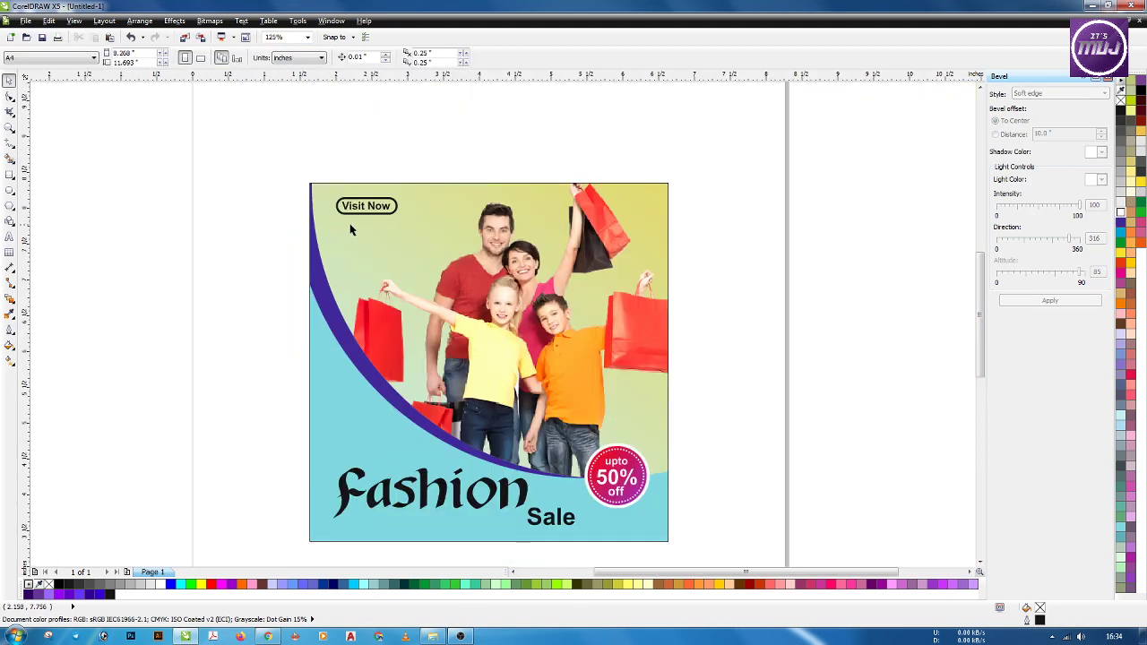
{"action": "scroll", "coordinate": [344, 217], "scroll_direction": "up", "scroll_amount": 1}
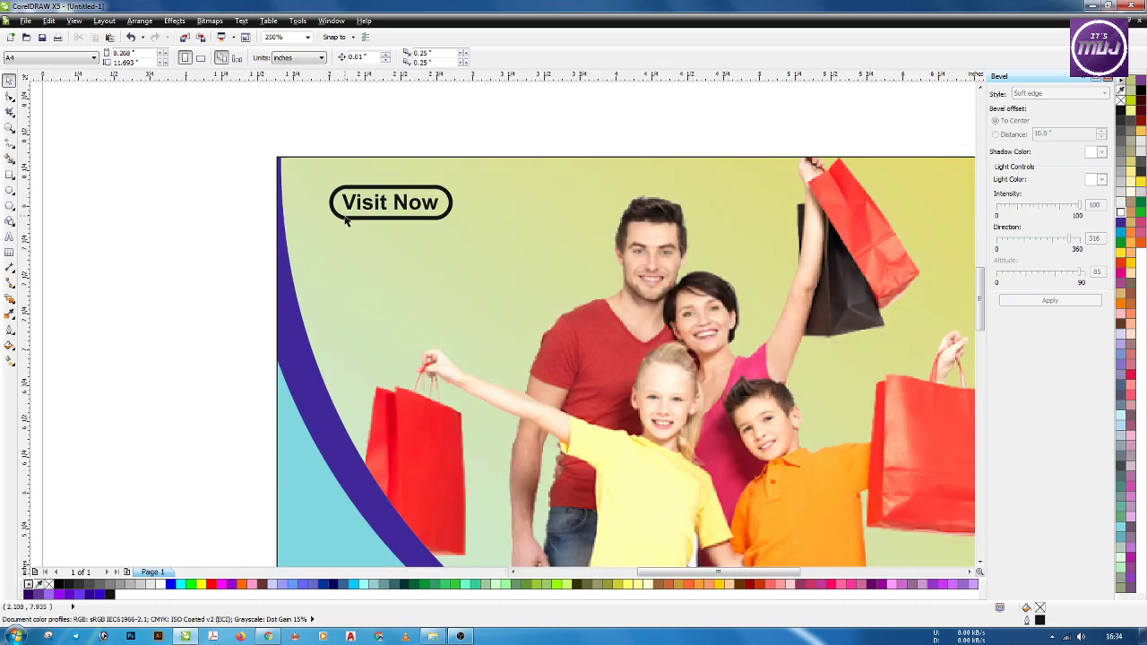
{"action": "left_click", "coordinate": [345, 222]}
{"action": "right_click", "coordinate": [1120, 222]}
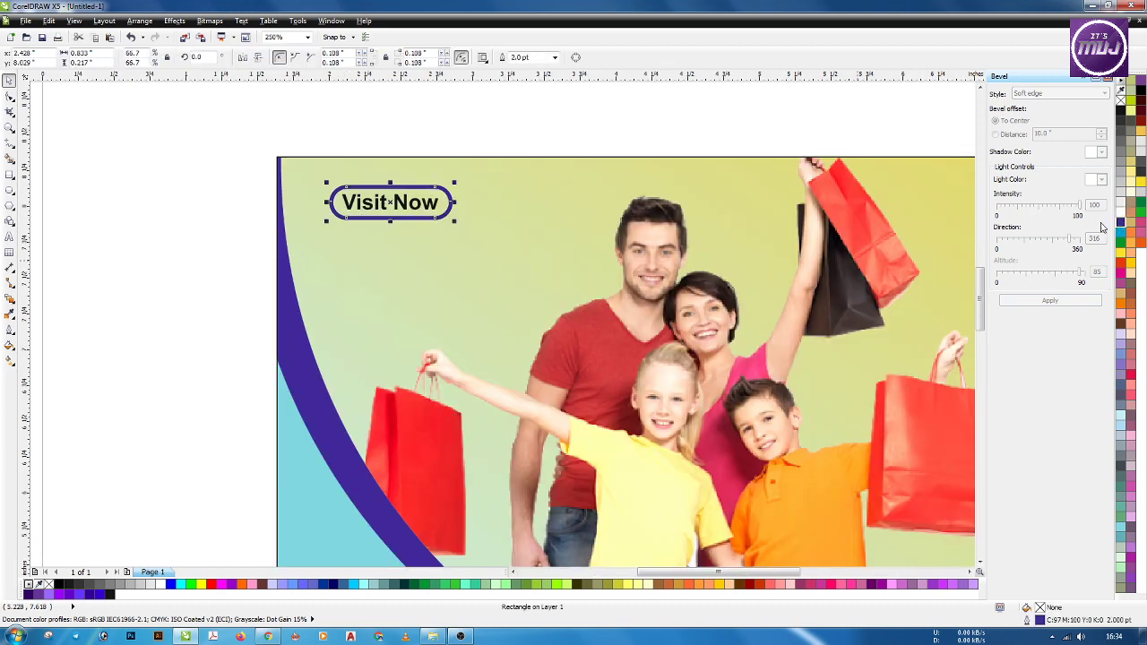
{"action": "left_click", "coordinate": [435, 207]}
{"action": "left_click", "coordinate": [1120, 222]}
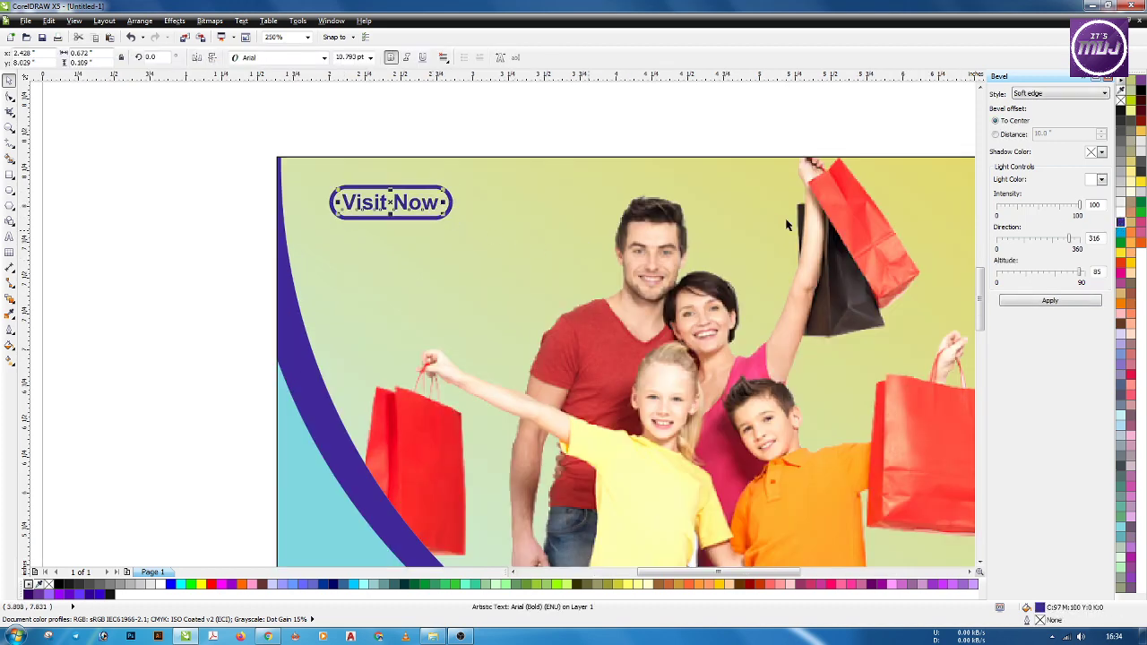
Scale the "Visit Now" text and its rounded rectangle down together to about 0.683 inches wide in the photo's upper-left area.
{"action": "left_click", "coordinate": [207, 190]}
{"action": "left_click_drag", "start_coordinate": [208, 143], "coordinate": [516, 268]}
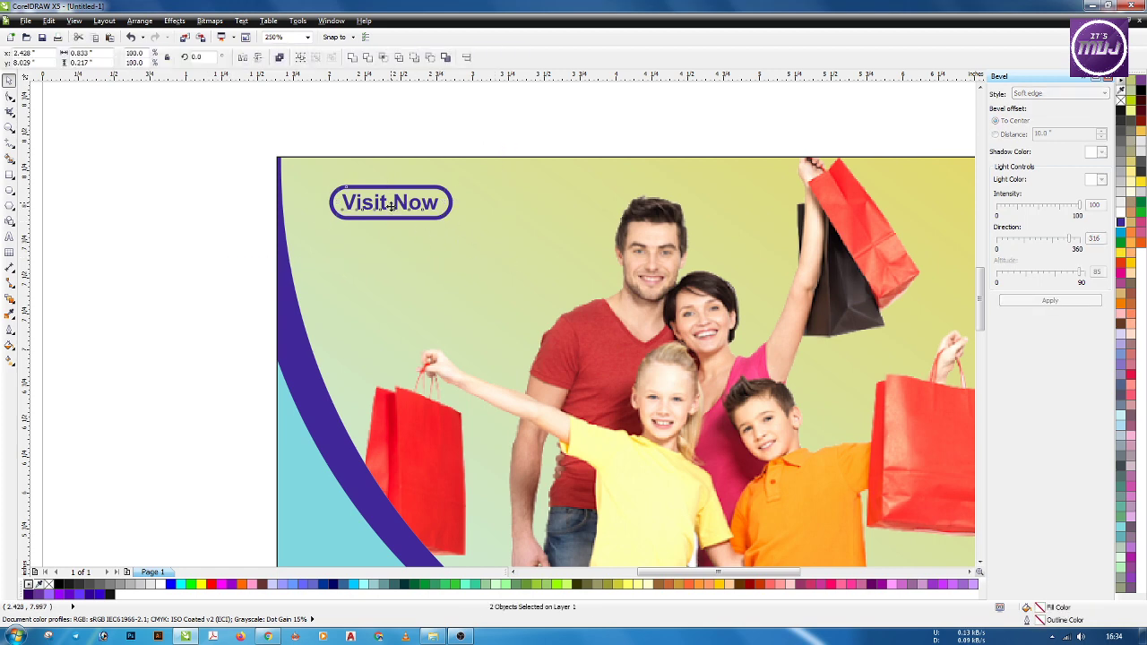
{"action": "left_click_drag", "start_coordinate": [384, 201], "coordinate": [431, 214]}
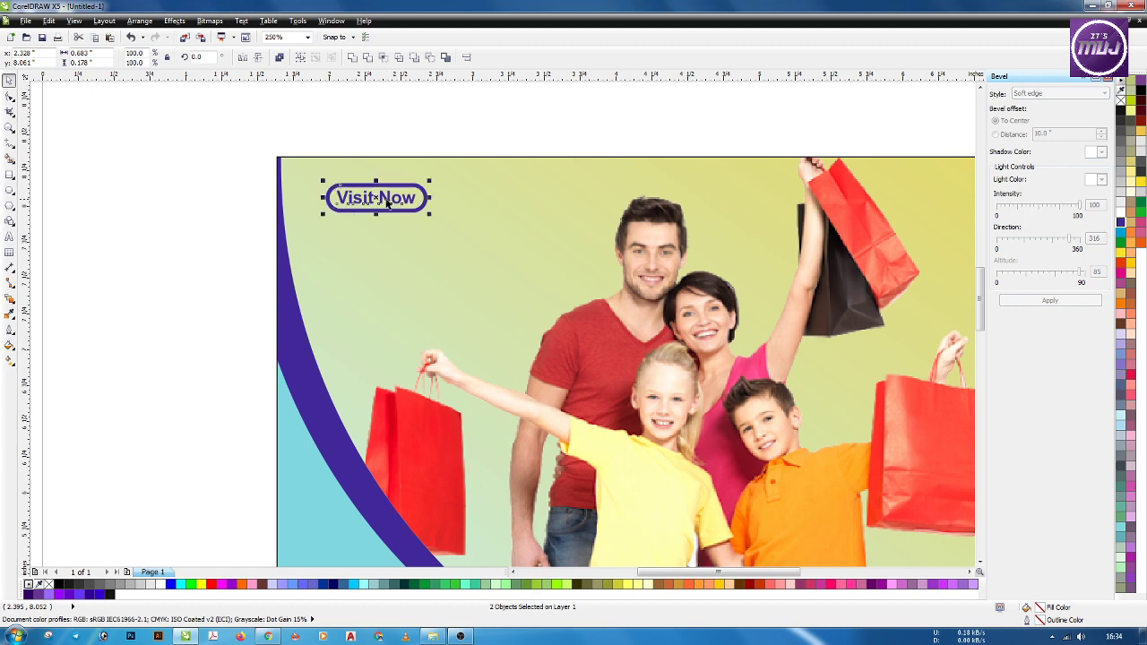
{"action": "left_click", "coordinate": [400, 134]}
{"action": "scroll", "coordinate": [229, 181], "scroll_direction": "down", "scroll_amount": 2}
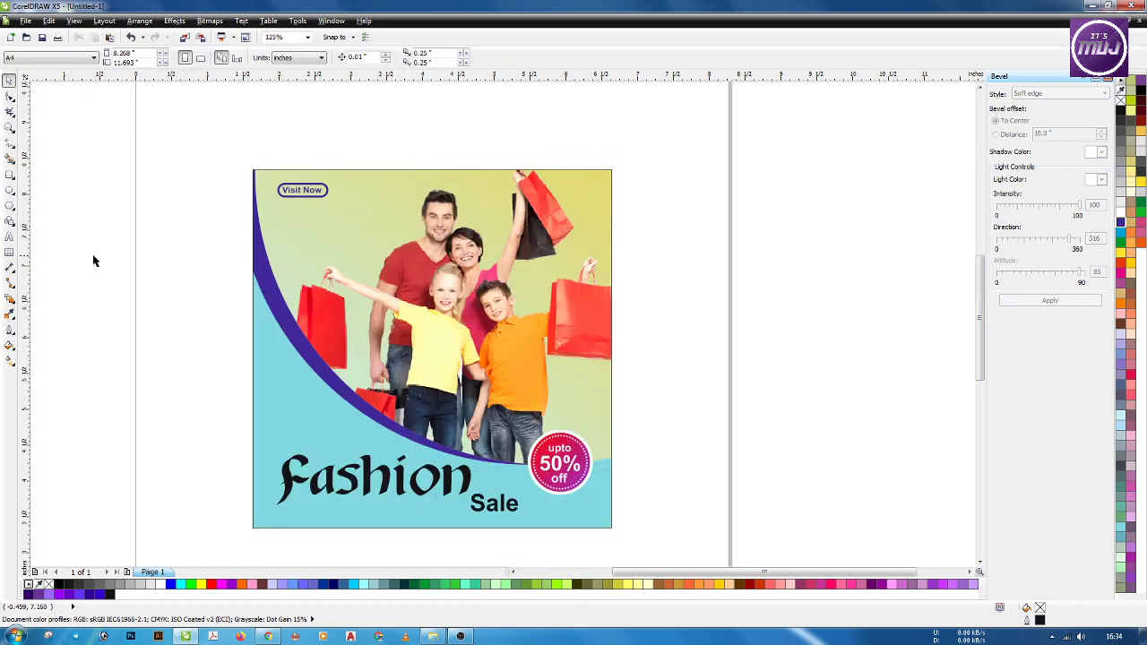
Draw a small circle about 0.233 inches across and place it on the blue area beside the curved band.
{"action": "left_click", "coordinate": [8, 194]}
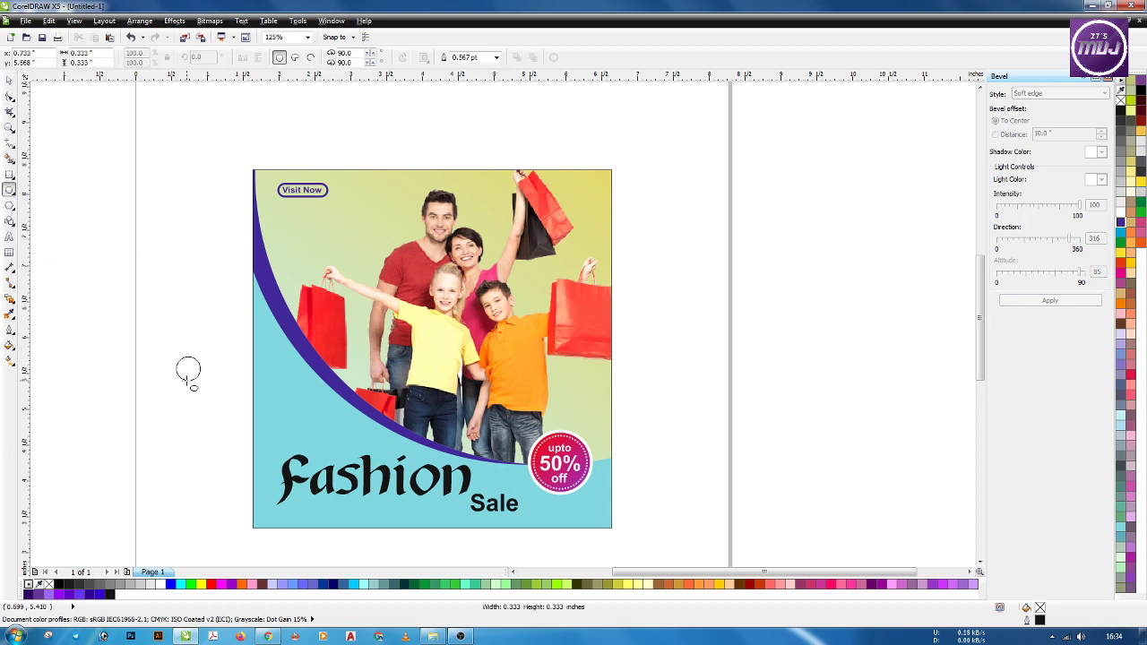
{"action": "mouse_move", "coordinate": [186, 374]}
{"action": "left_mouse_down"}
{"action": "mouse_move", "coordinate": [258, 386]}
{"action": "mouse_move", "coordinate": [272, 370]}
{"action": "left_mouse_up"}
{"action": "left_click", "coordinate": [9, 81]}
{"action": "left_click", "coordinate": [156, 314]}
Fill the small circle with the red sampled from the shopping bag.
{"action": "left_click", "coordinate": [9, 315]}
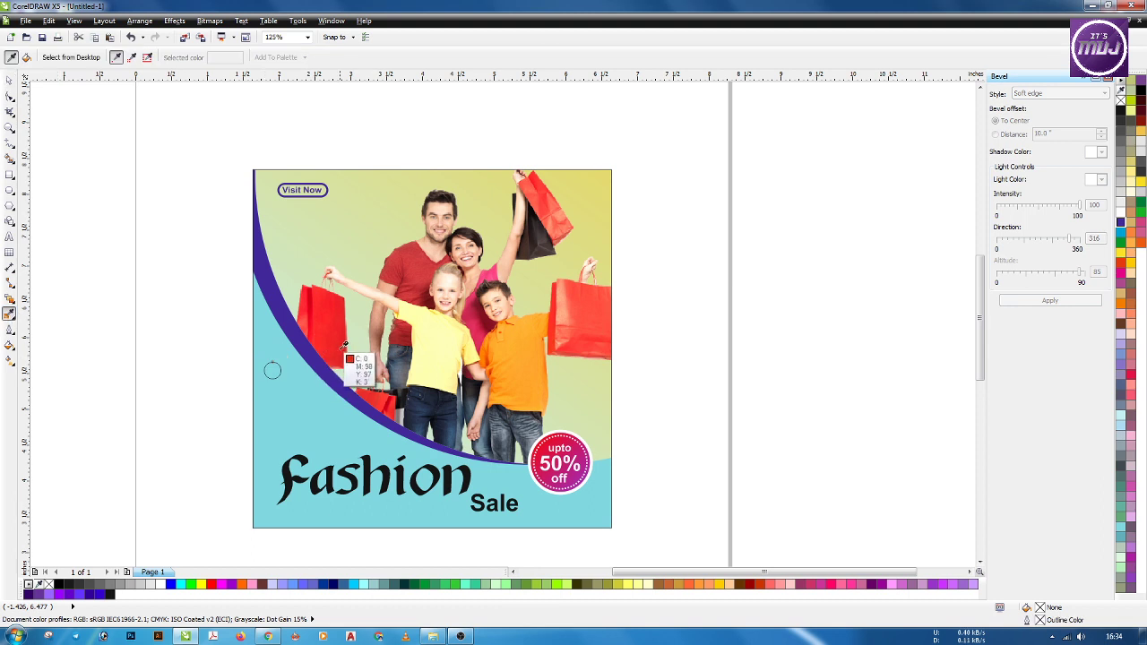
{"action": "left_click", "coordinate": [333, 348]}
{"action": "left_click", "coordinate": [271, 370]}
{"action": "left_click", "coordinate": [9, 81]}
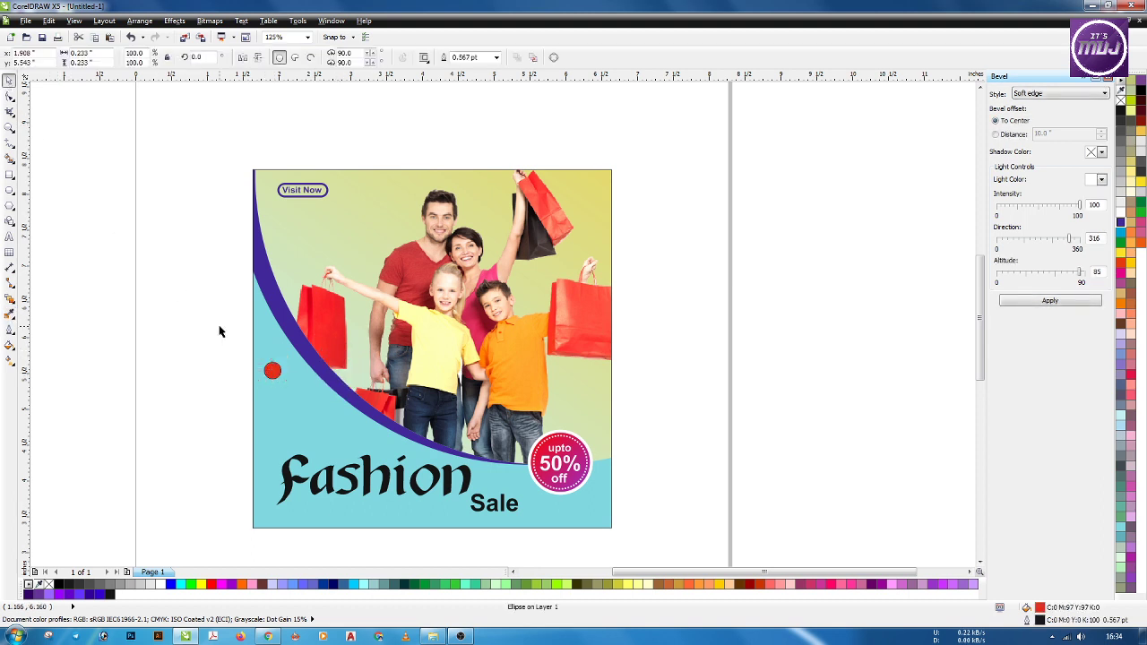
Remove the small circle's outline and fill it with pale cyan (C33 M0 Y12 K0).
{"action": "left_click", "coordinate": [272, 370]}
{"action": "right_click", "coordinate": [1120, 99]}
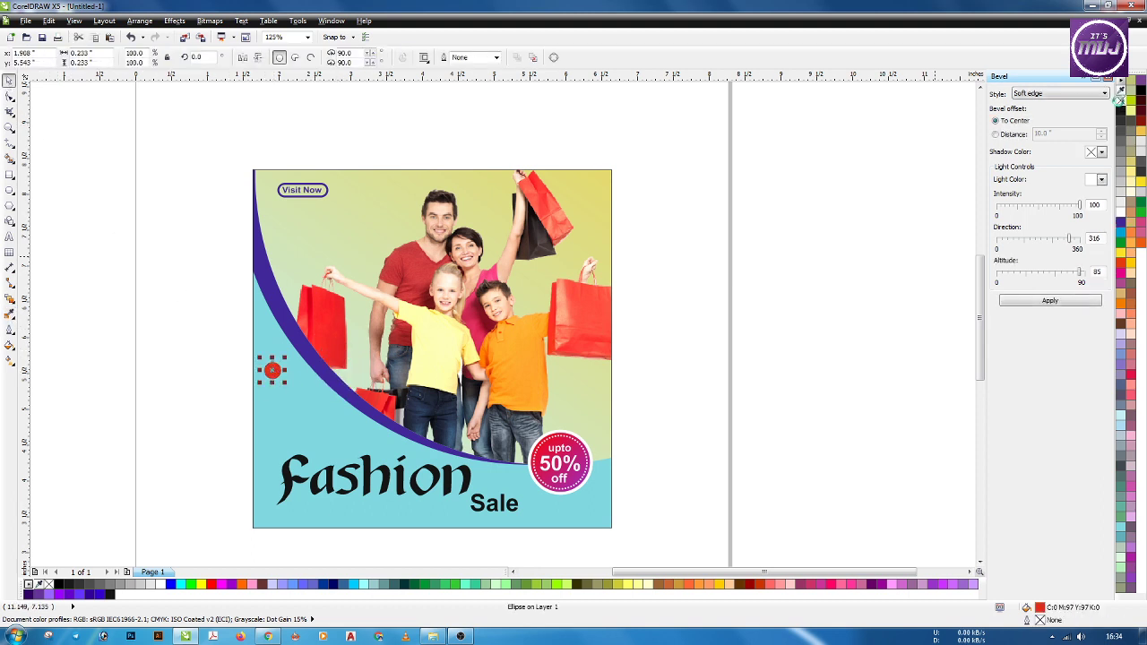
{"action": "left_click", "coordinate": [198, 365]}
{"action": "left_click", "coordinate": [273, 371]}
{"action": "left_click", "coordinate": [1120, 417]}
{"action": "left_click", "coordinate": [940, 461]}
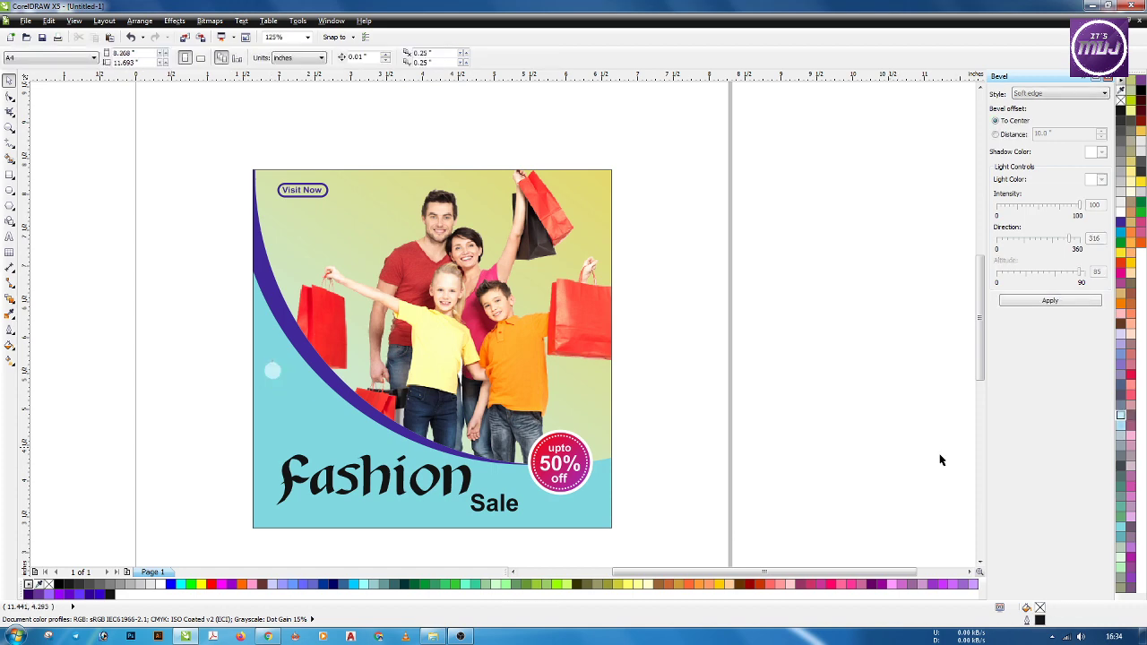
Enlarge the pale cyan circle to about 0.525 inches and move it across the post's left edge.
{"action": "scroll", "coordinate": [300, 376], "scroll_direction": "up", "scroll_amount": 2}
{"action": "left_click", "coordinate": [250, 366]}
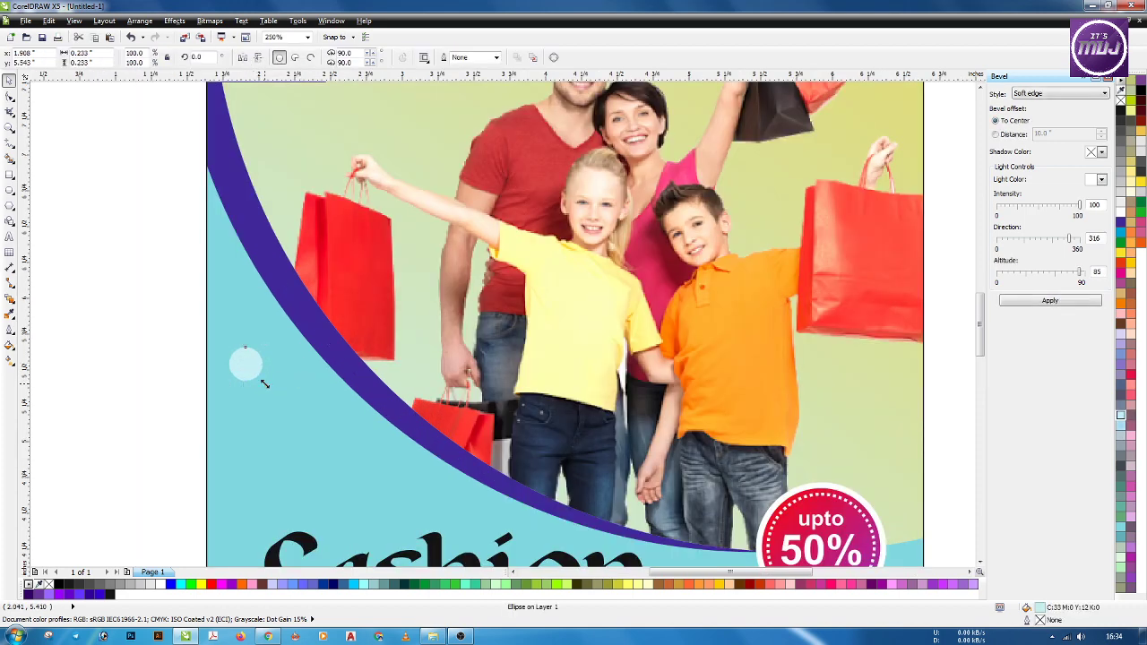
{"action": "left_click_drag", "start_coordinate": [266, 384], "coordinate": [229, 308]}
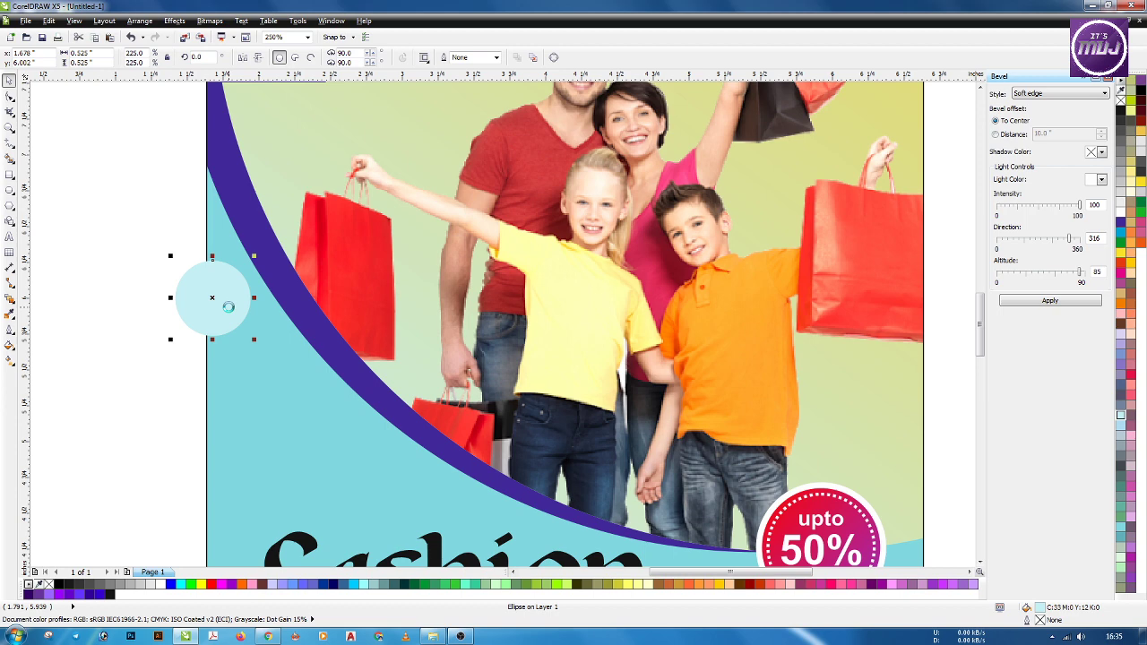
PowerClip the pale cyan circle inside the post's background rectangle.
{"action": "key", "text": "alt+c"}
{"action": "key", "text": "w"}
{"action": "key", "text": "p"}
{"action": "left_click", "coordinate": [260, 391]}
Edit the PowerClip contents and place a copy of the circle, reduced to about 0.392 inches, directly below the original.
{"action": "left_click", "coordinate": [238, 350], "text": "ctrl"}
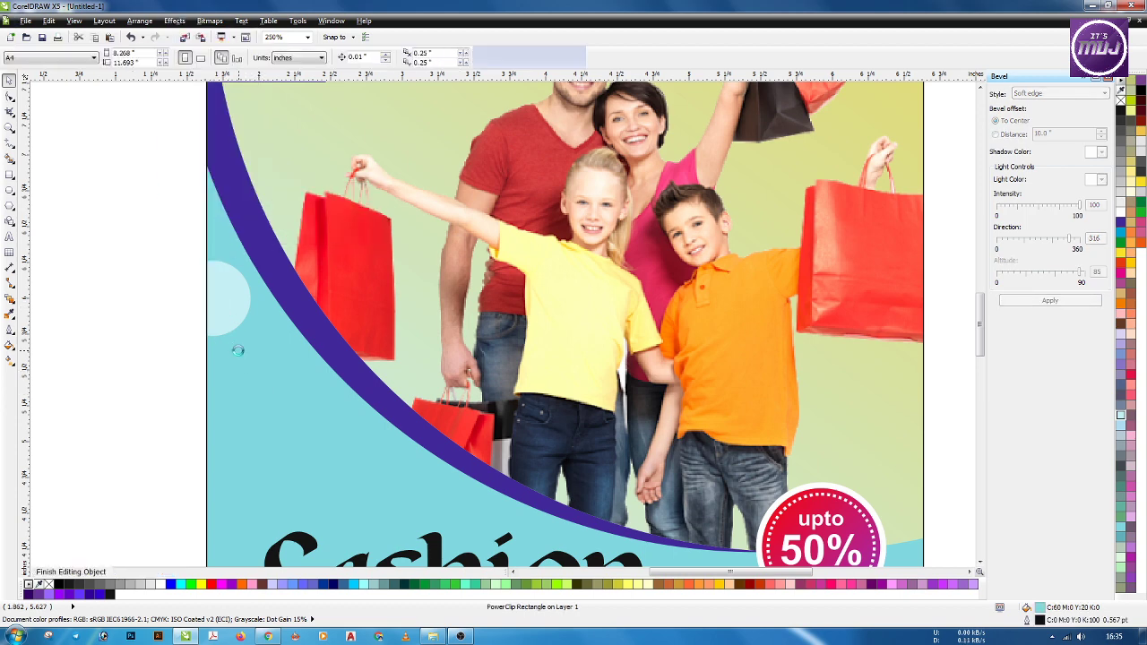
{"action": "left_click", "coordinate": [230, 314]}
{"action": "scroll", "coordinate": [227, 315], "scroll_direction": "down", "scroll_amount": 2}
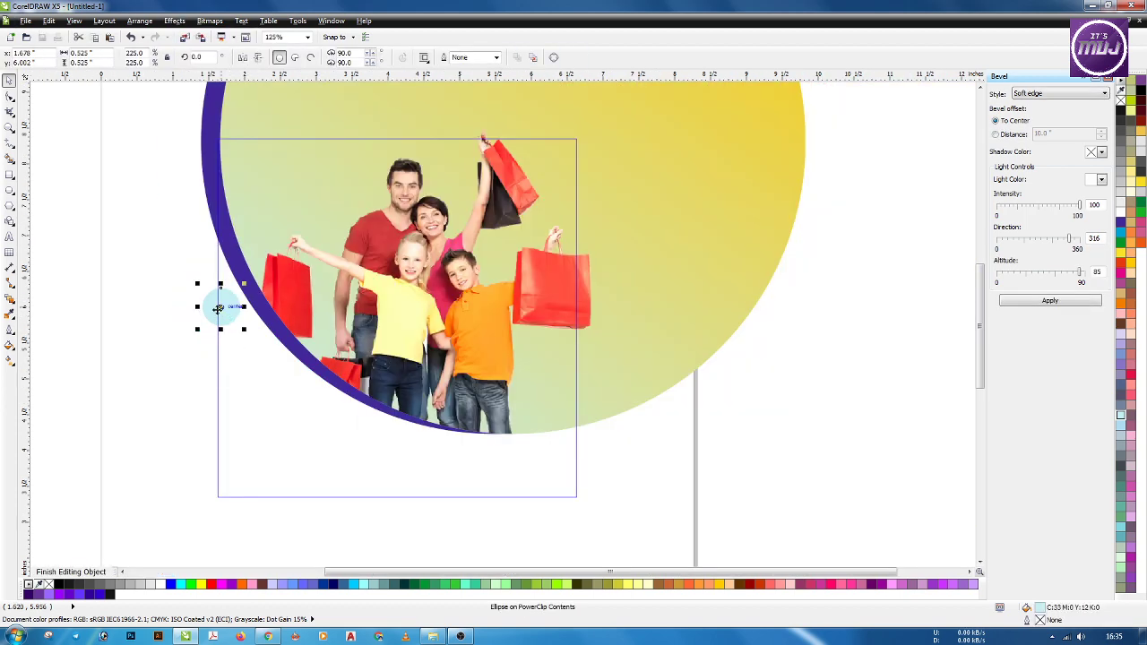
{"action": "left_click_drag", "start_coordinate": [218, 307], "coordinate": [220, 351]}
{"action": "scroll", "coordinate": [226, 340], "scroll_direction": "up", "scroll_amount": 3}
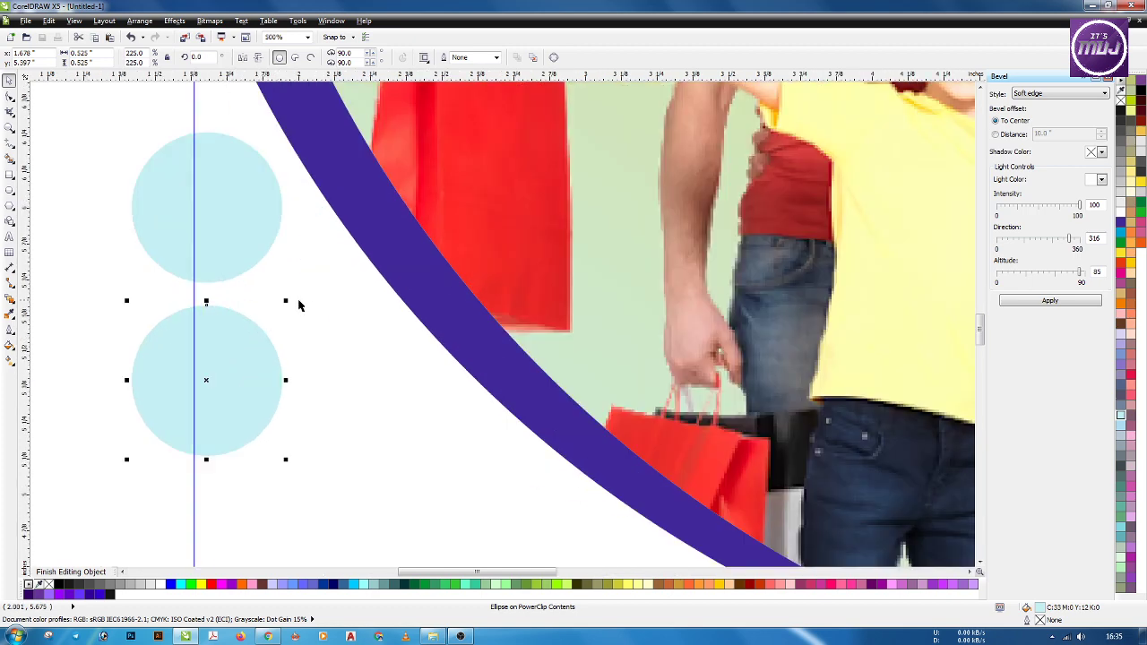
{"action": "left_click_drag", "start_coordinate": [287, 299], "coordinate": [279, 318]}
{"action": "left_click_drag", "start_coordinate": [224, 355], "coordinate": [223, 339]}
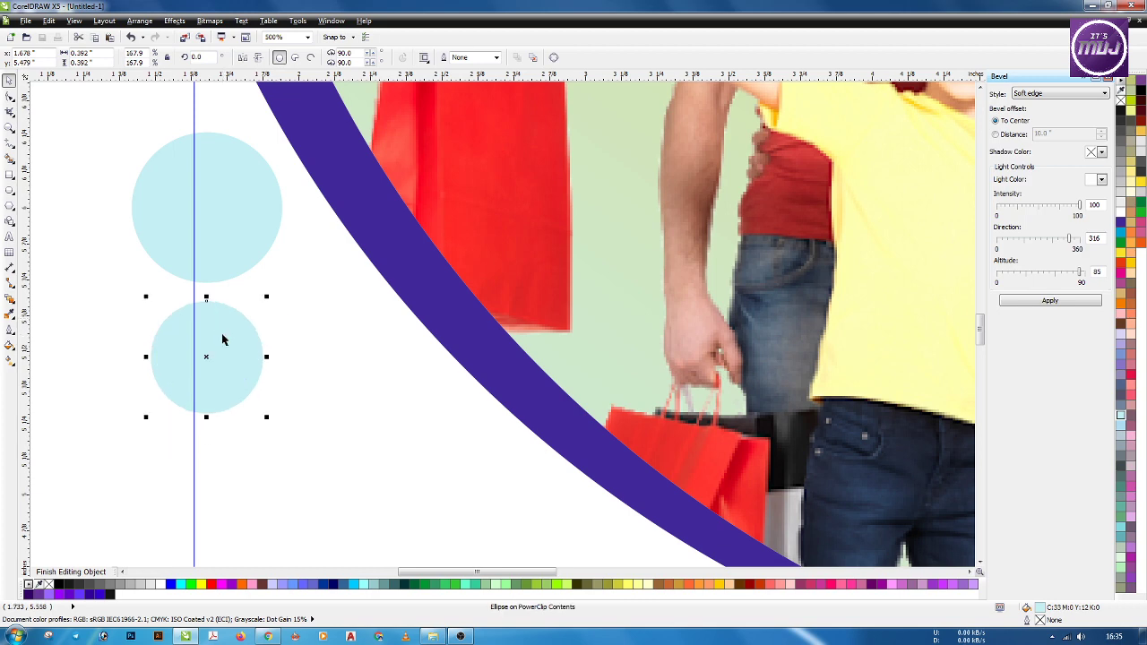
{"action": "scroll", "coordinate": [221, 336], "scroll_direction": "down", "scroll_amount": 2}
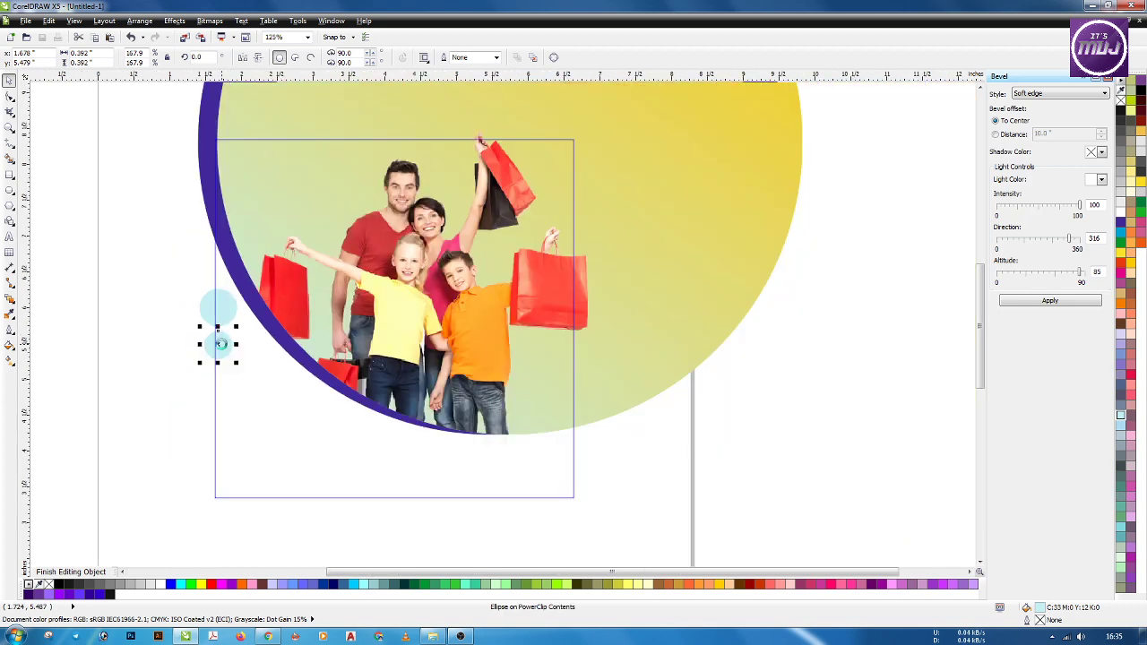
Extend the column downward with four more progressively smaller circle copies, starting at about 0.308 inches wide.
{"action": "scroll", "coordinate": [198, 384], "scroll_direction": "up", "scroll_amount": 1}
{"action": "left_click_drag", "start_coordinate": [240, 310], "coordinate": [238, 361]}
{"action": "scroll", "coordinate": [238, 359], "scroll_direction": "up", "scroll_amount": 2}
{"action": "mouse_move", "coordinate": [292, 318]}
{"action": "left_mouse_down"}
{"action": "mouse_move", "coordinate": [290, 332]}
{"action": "mouse_move", "coordinate": [275, 328]}
{"action": "left_mouse_up"}
{"action": "left_click_drag", "start_coordinate": [236, 377], "coordinate": [255, 412]}
{"action": "scroll", "coordinate": [264, 340], "scroll_direction": "down", "scroll_amount": 1}
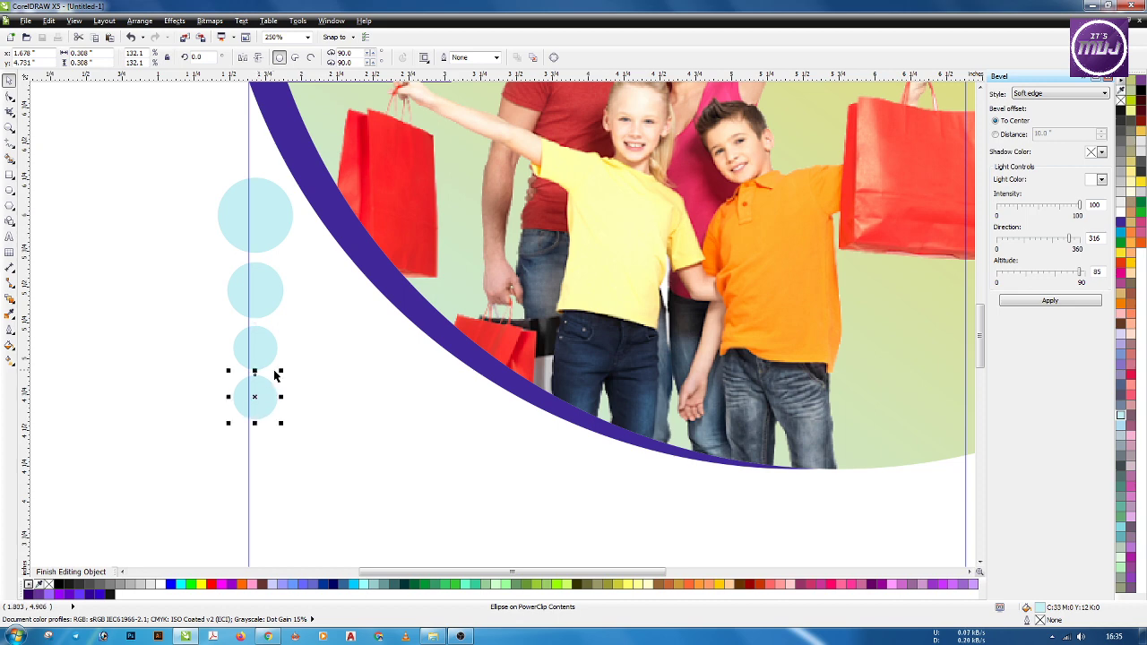
{"action": "left_click_drag", "start_coordinate": [282, 370], "coordinate": [282, 475]}
{"action": "scroll", "coordinate": [257, 441], "scroll_direction": "up", "scroll_amount": 1}
Distribute the five smaller circles with equal vertical spacing within the extent of the selection.
{"action": "left_click", "coordinate": [263, 452], "text": "shift"}
{"action": "left_click", "coordinate": [269, 332], "text": "shift"}
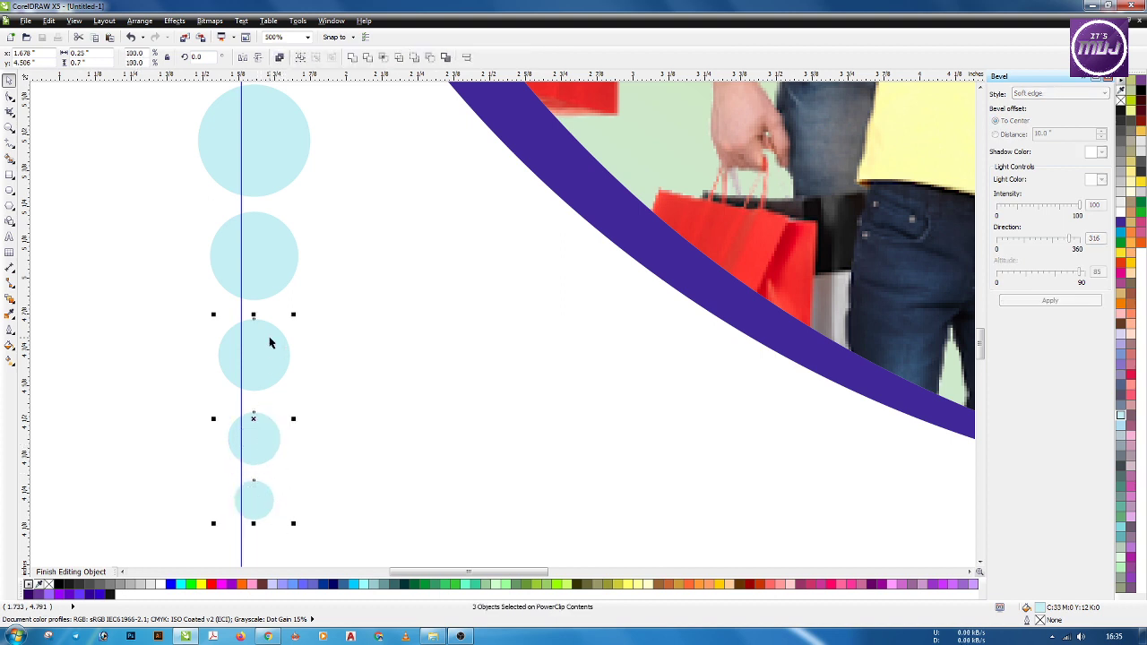
{"action": "left_click", "coordinate": [268, 252], "text": "shift"}
{"action": "left_click", "coordinate": [269, 153], "text": "shift"}
{"action": "left_click", "coordinate": [465, 57]}
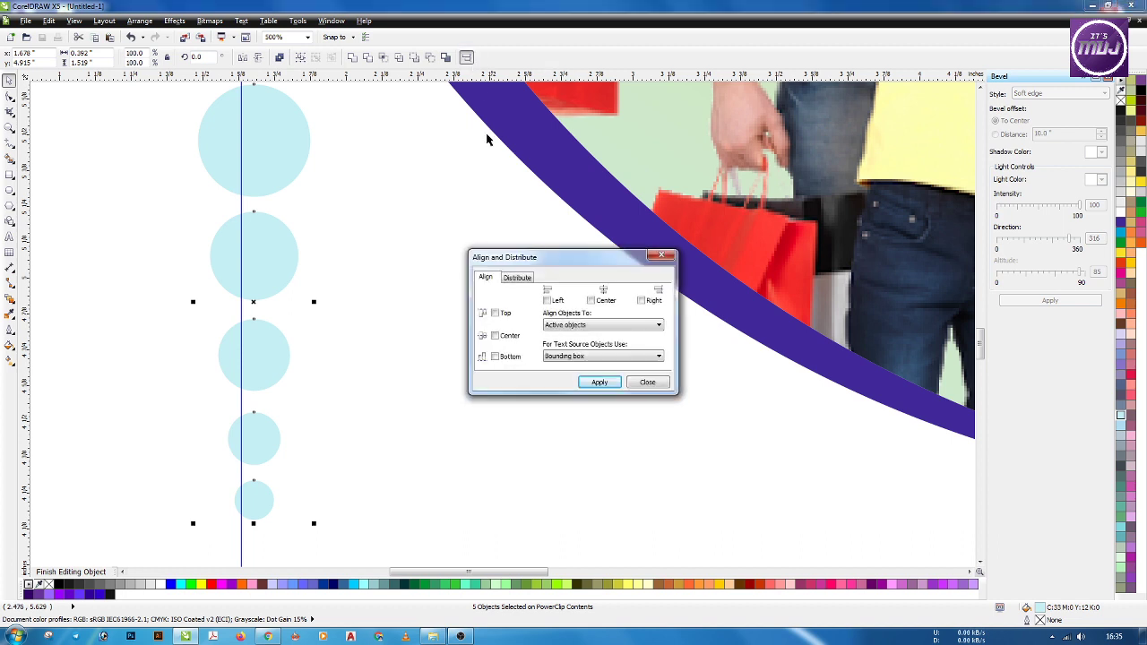
{"action": "left_click_drag", "start_coordinate": [542, 254], "coordinate": [556, 238]}
{"action": "left_click", "coordinate": [532, 262]}
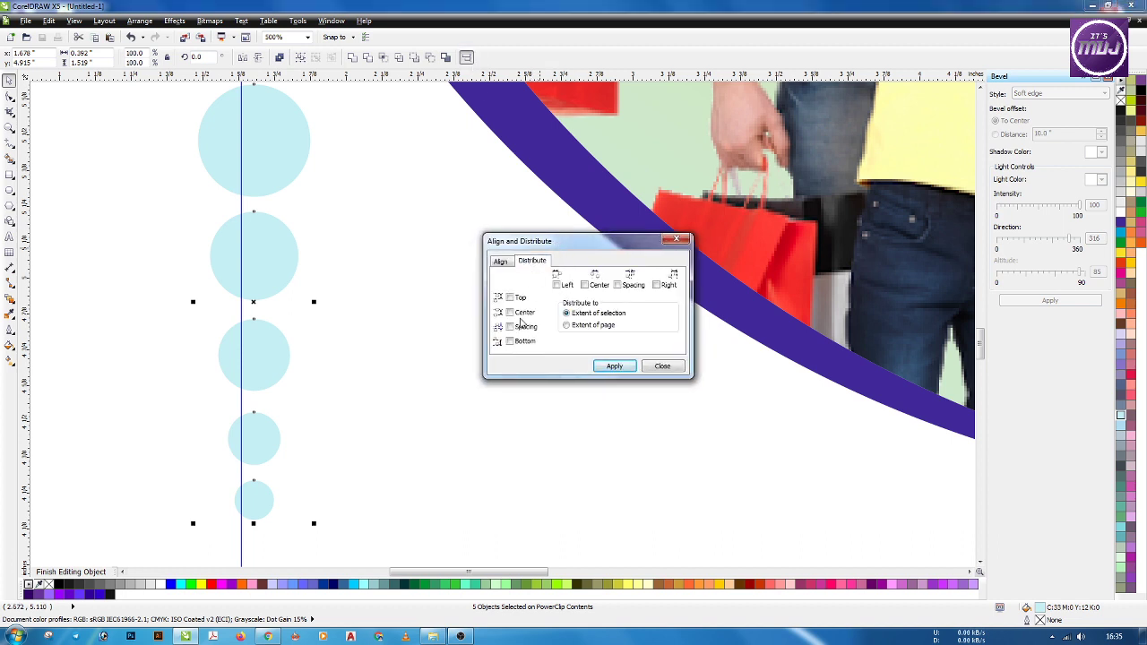
{"action": "left_click", "coordinate": [611, 366]}
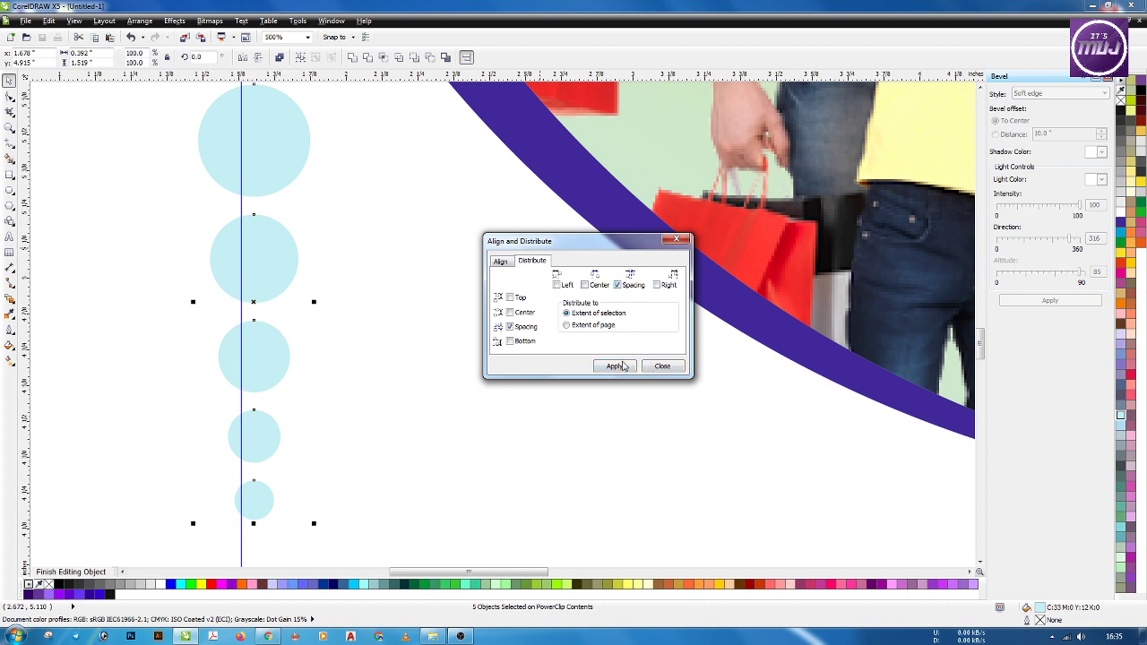
Try to distribute the five smaller circles horizontally by spacing and by centre.
{"action": "left_click", "coordinate": [621, 367]}
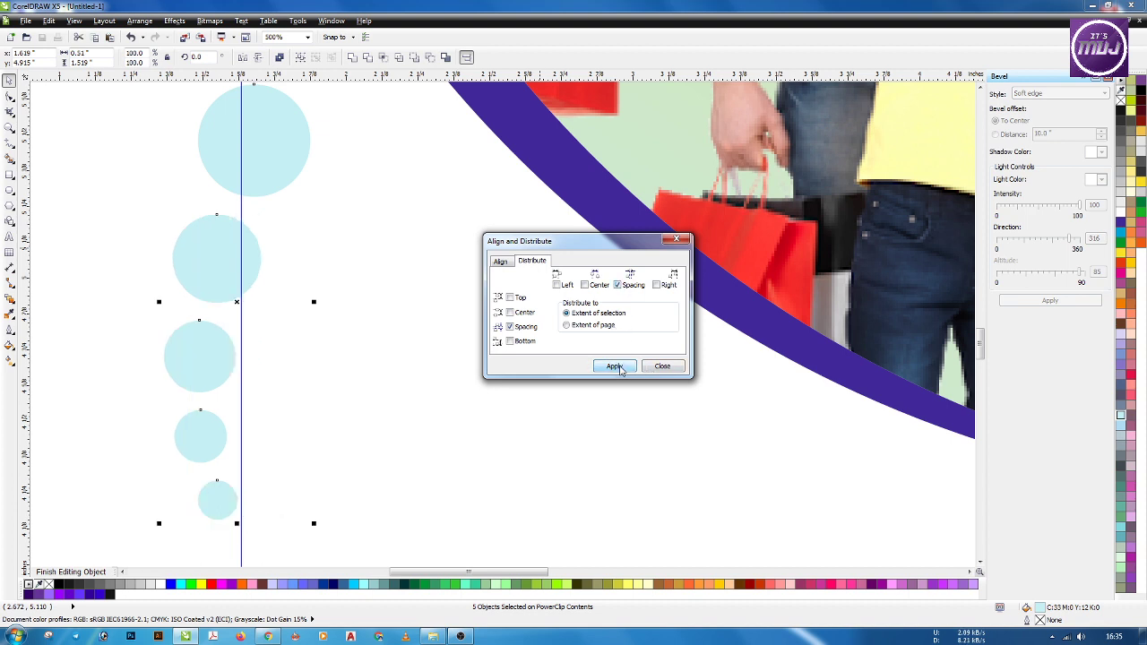
{"action": "left_click", "coordinate": [615, 369]}
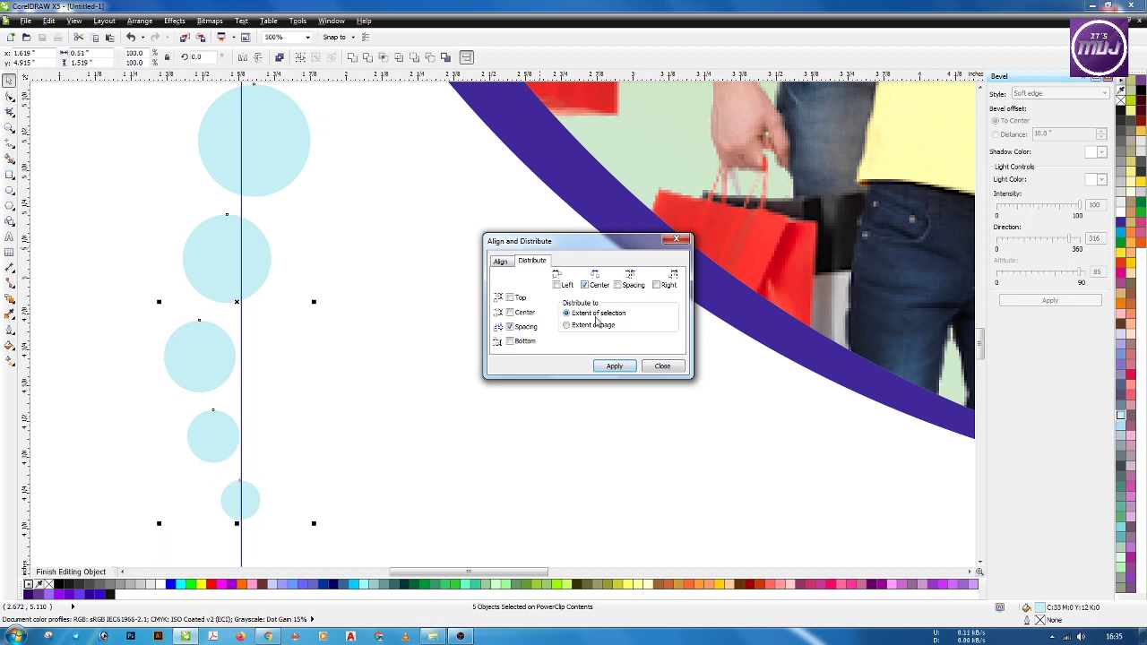
Align the horizontal centres of the five smaller circles so they form a straight column.
{"action": "left_click", "coordinate": [500, 262]}
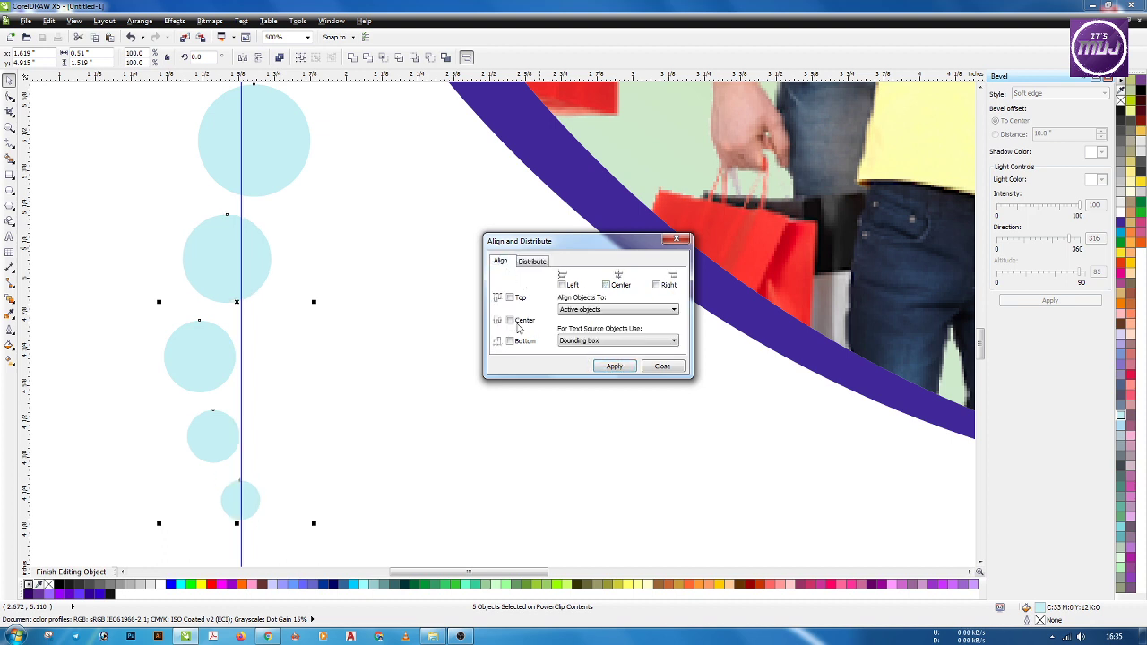
{"action": "left_click", "coordinate": [615, 366]}
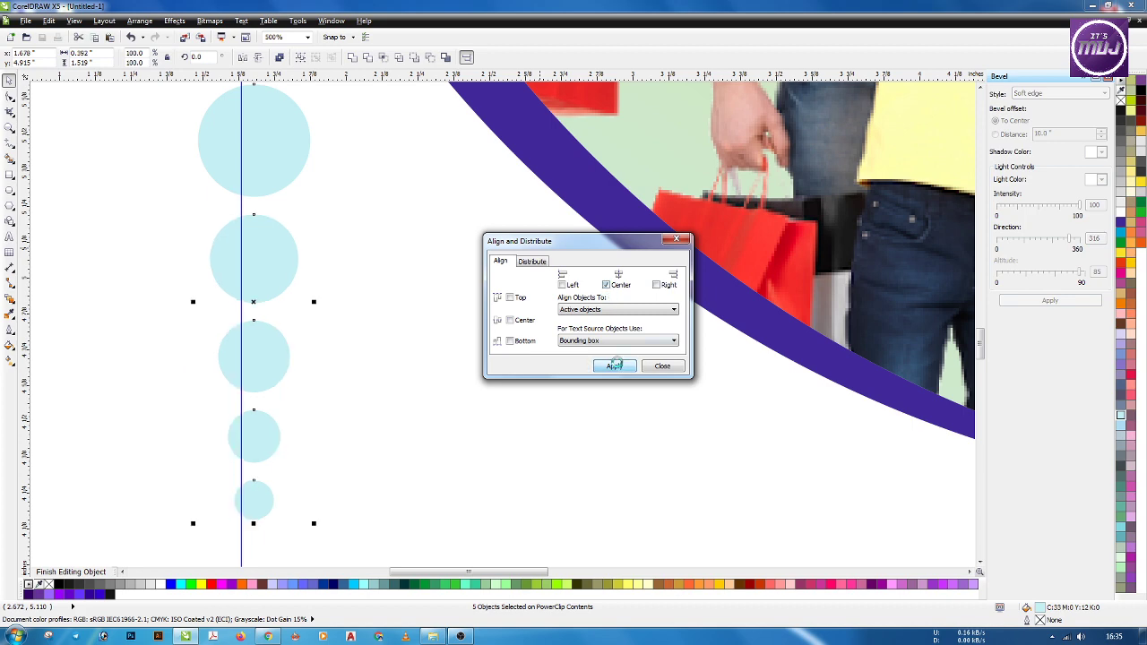
{"action": "left_click", "coordinate": [661, 367]}
Group all six circles and centre the group on the post's left edge.
{"action": "scroll", "coordinate": [390, 311], "scroll_direction": "down", "scroll_amount": 2}
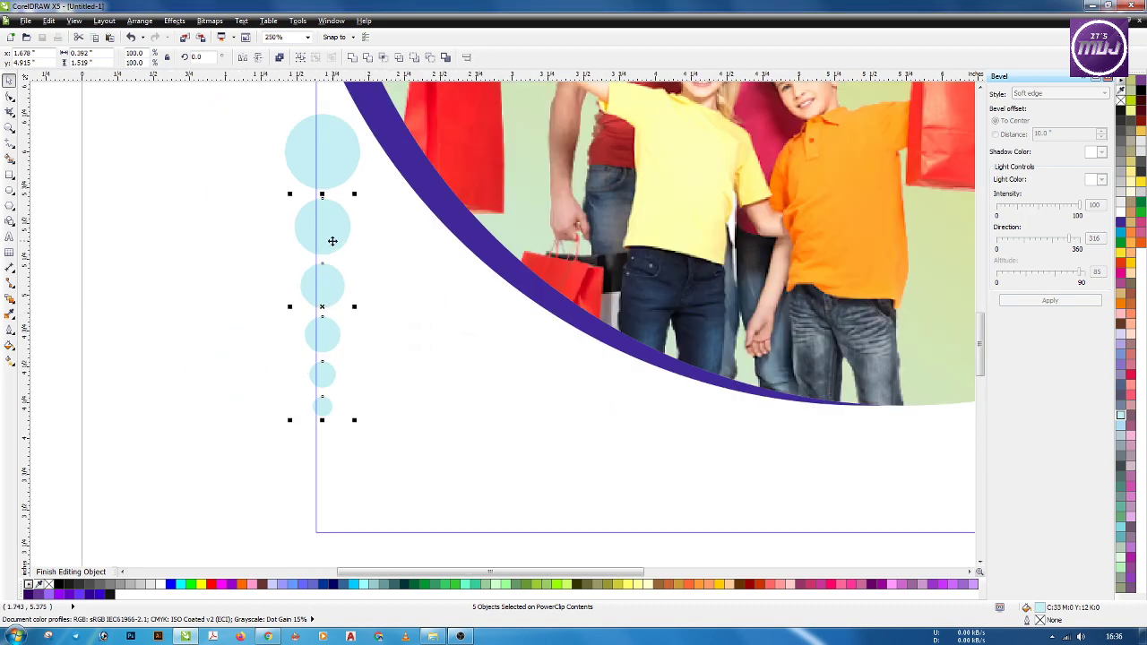
{"action": "mouse_move", "coordinate": [331, 241]}
{"action": "left_mouse_down"}
{"action": "mouse_move", "coordinate": [325, 250]}
{"action": "mouse_move", "coordinate": [328, 242]}
{"action": "left_mouse_up"}
{"action": "left_click", "coordinate": [337, 169], "text": "shift"}
{"action": "left_click_drag", "start_coordinate": [326, 180], "coordinate": [273, 184]}
{"action": "key", "text": "ctrl+g"}
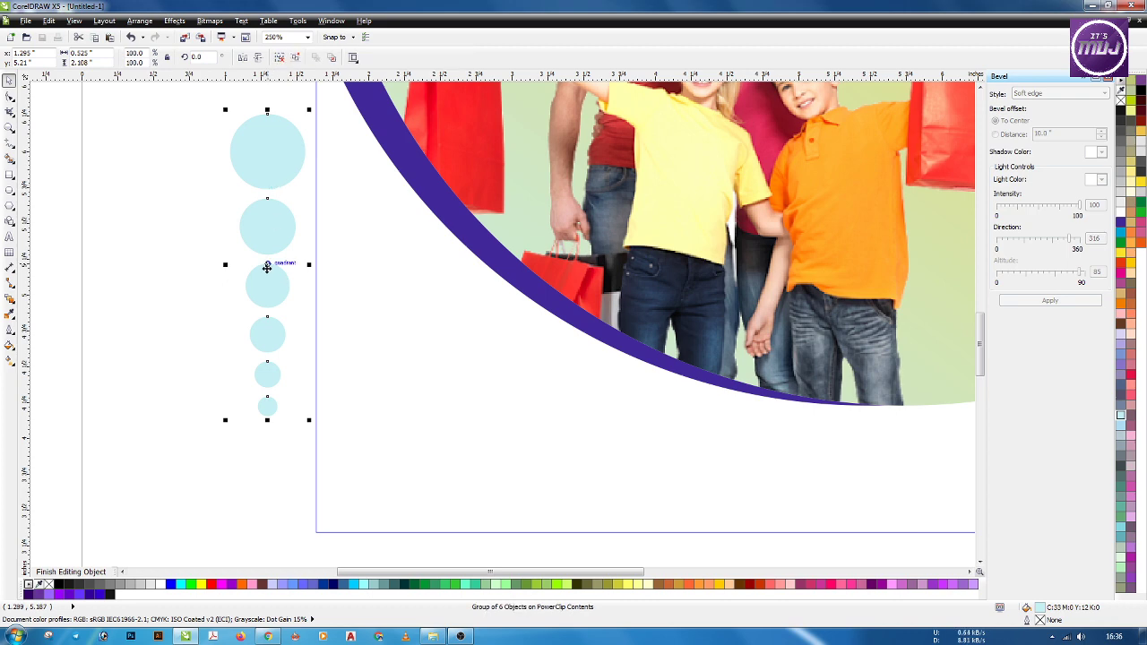
{"action": "left_click_drag", "start_coordinate": [267, 265], "coordinate": [313, 267]}
{"action": "left_click_drag", "start_coordinate": [317, 267], "coordinate": [317, 267]}
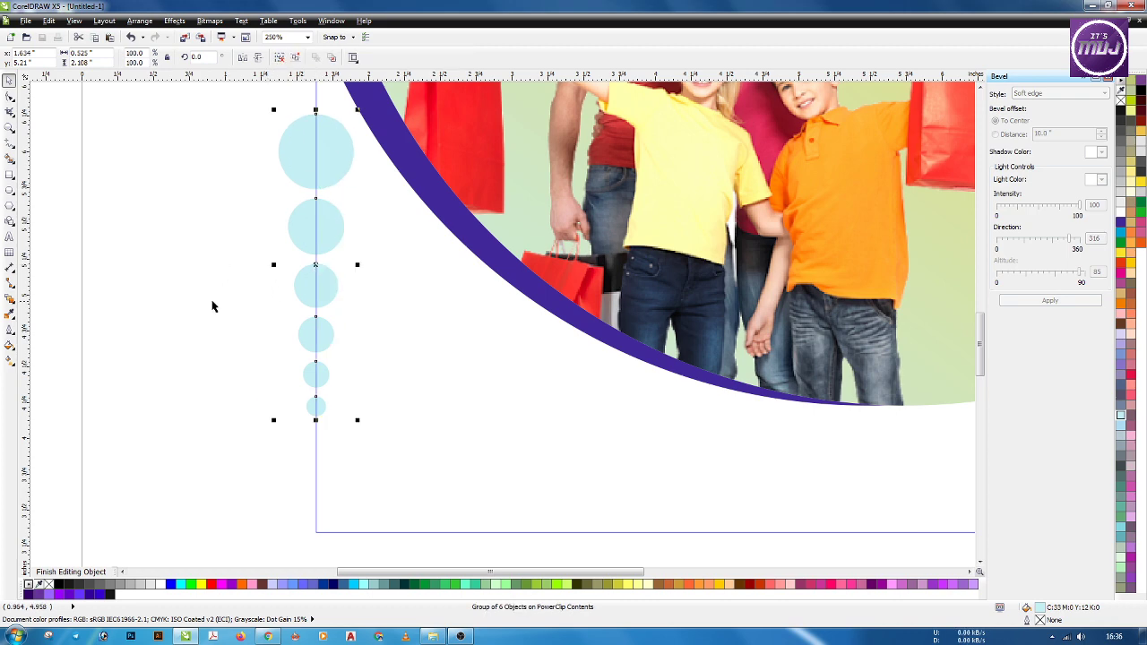
Move the circle group down about 0.29 inches along the left edge and finish editing the PowerClip contents.
{"action": "left_click", "coordinate": [212, 305], "text": "ctrl"}
{"action": "left_click", "coordinate": [336, 173], "text": "ctrl"}
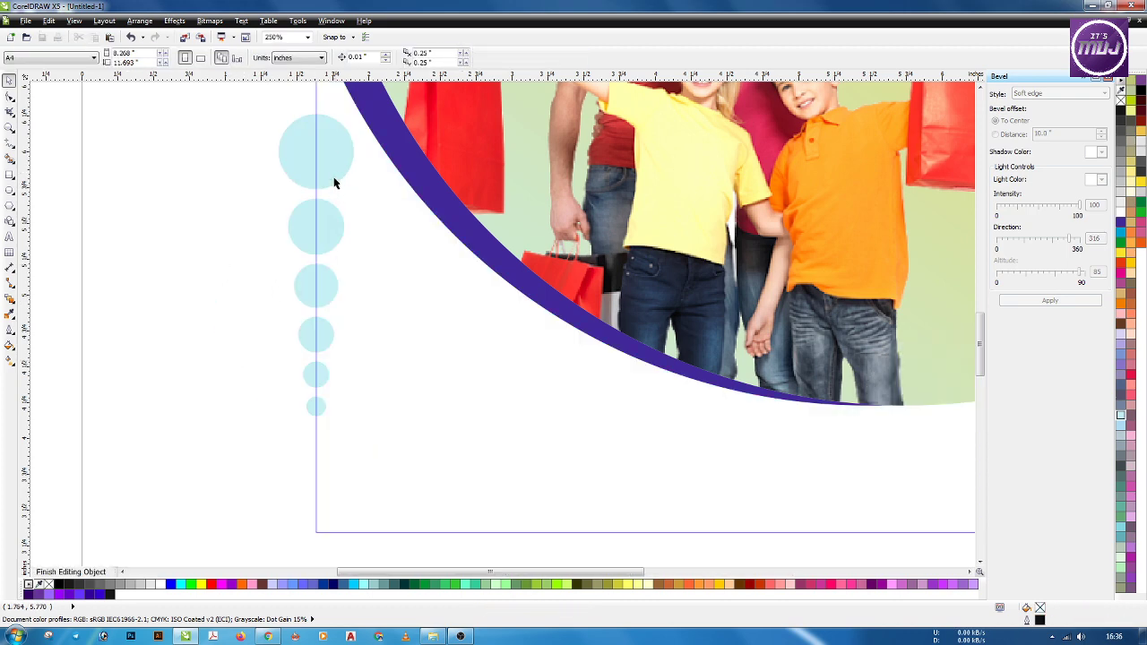
{"action": "left_click_drag", "start_coordinate": [332, 174], "coordinate": [335, 217]}
{"action": "left_click", "coordinate": [240, 296], "text": "ctrl"}
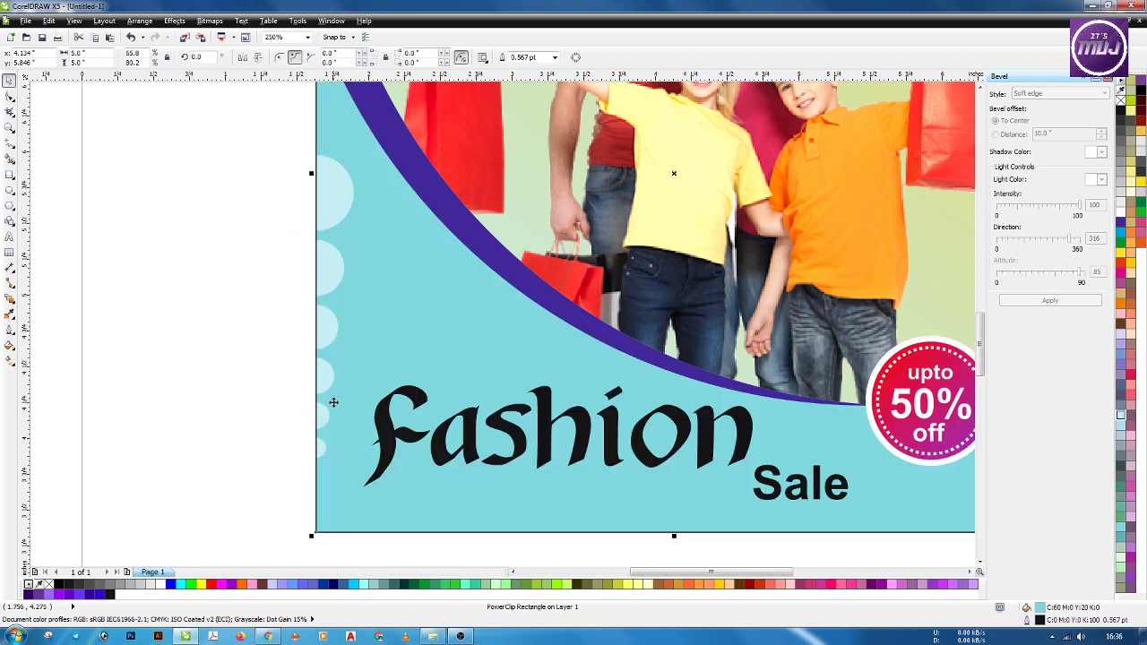
{"action": "scroll", "coordinate": [334, 372], "scroll_direction": "down", "scroll_amount": 4}
{"action": "scroll", "coordinate": [340, 378], "scroll_direction": "up", "scroll_amount": 2}
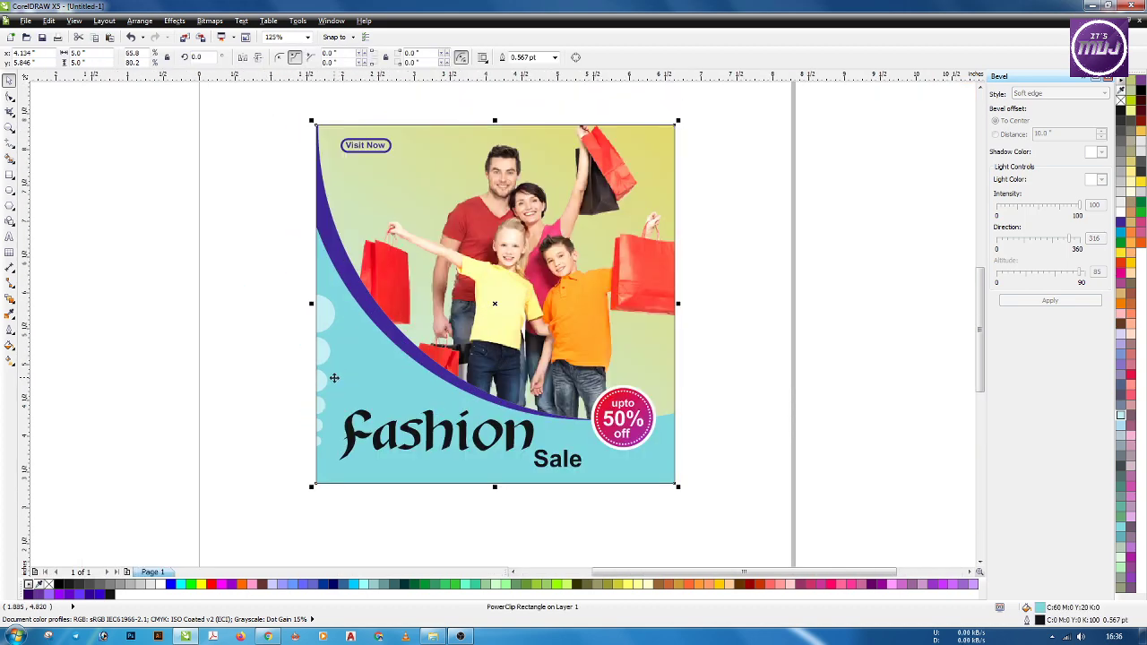
Reopen the PowerClip contents, duplicate the circle group to the right and flip the copy horizontally and vertically.
{"action": "left_click", "coordinate": [327, 318], "text": "ctrl"}
{"action": "left_click", "coordinate": [327, 320]}
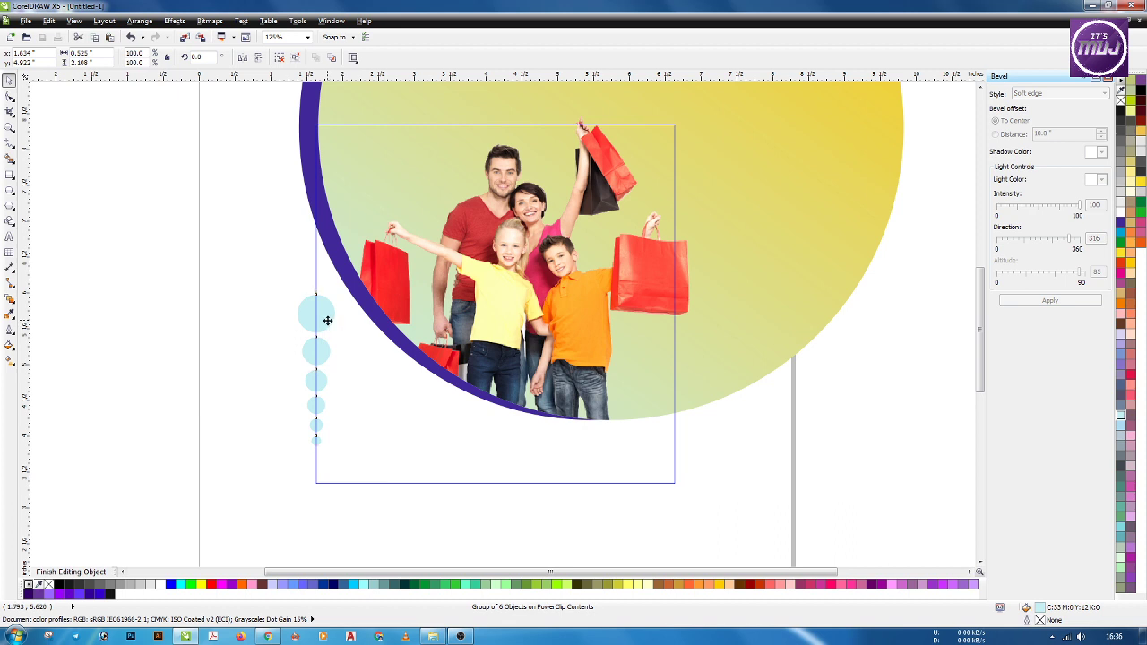
{"action": "left_click_drag", "start_coordinate": [327, 320], "coordinate": [573, 320]}
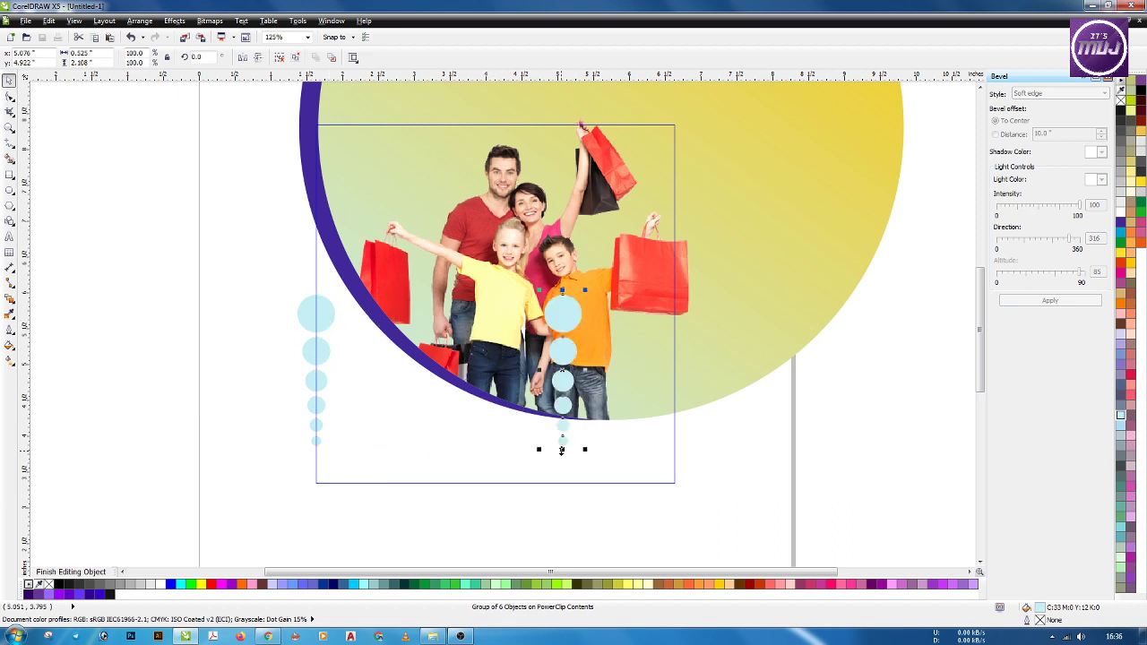
{"action": "left_click", "coordinate": [243, 60]}
{"action": "left_click", "coordinate": [259, 57]}
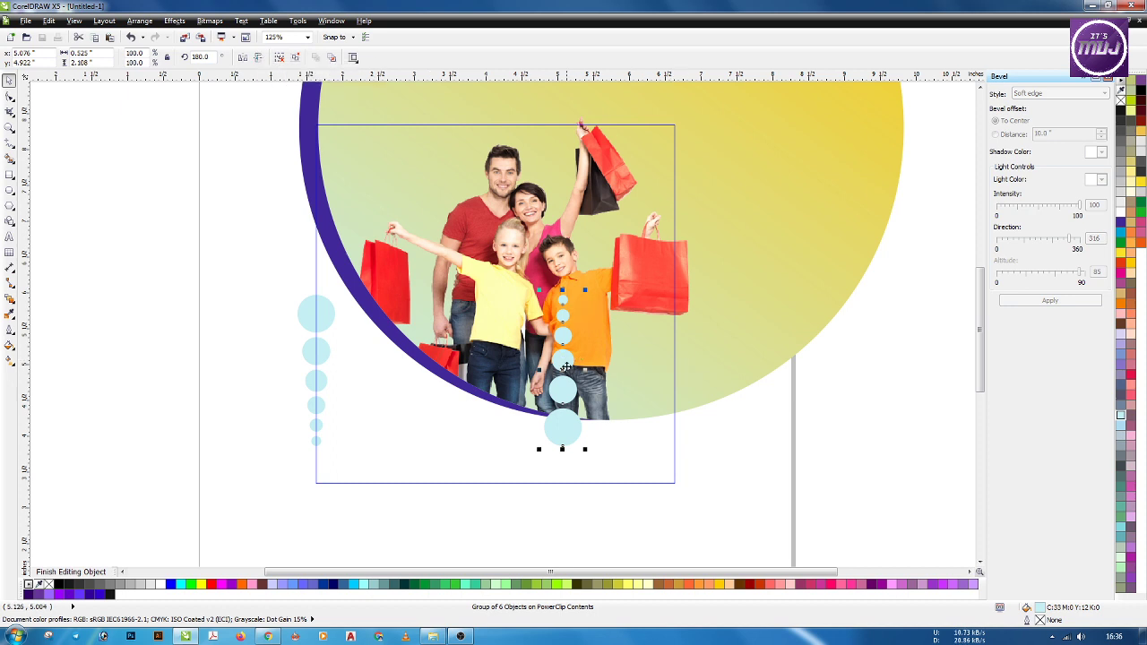
Move the flipped circle group onto the upper part of the post's right edge and finish editing the PowerClip contents.
{"action": "left_click_drag", "start_coordinate": [567, 366], "coordinate": [673, 215]}
{"action": "left_click", "coordinate": [854, 366], "text": "ctrl"}
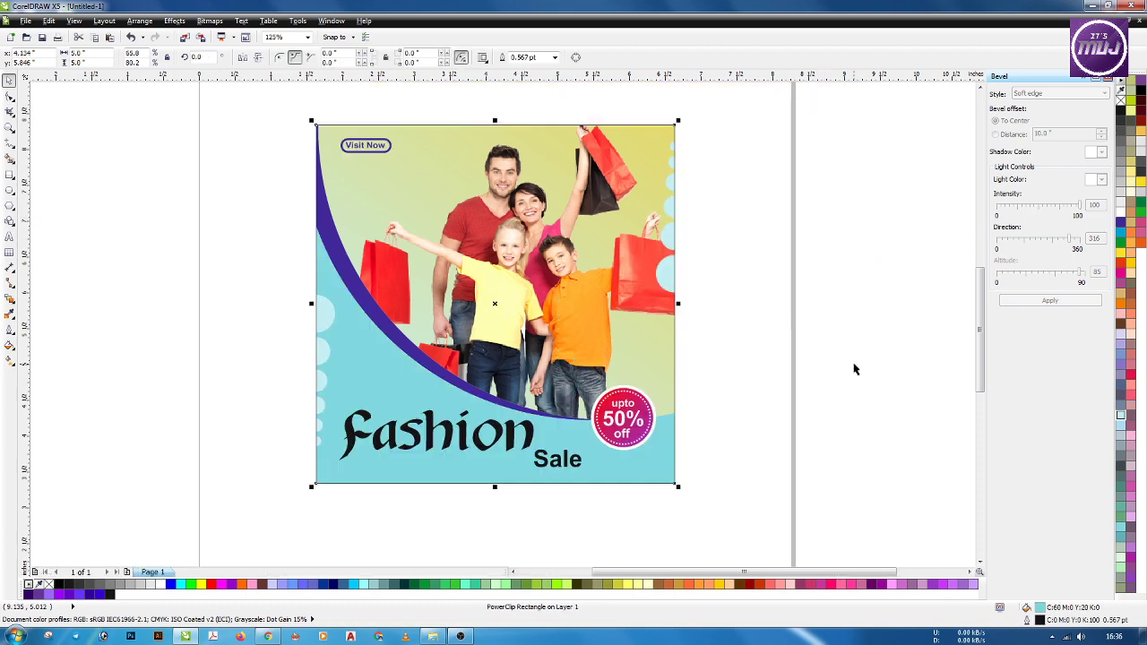
{"action": "left_click", "coordinate": [804, 446]}
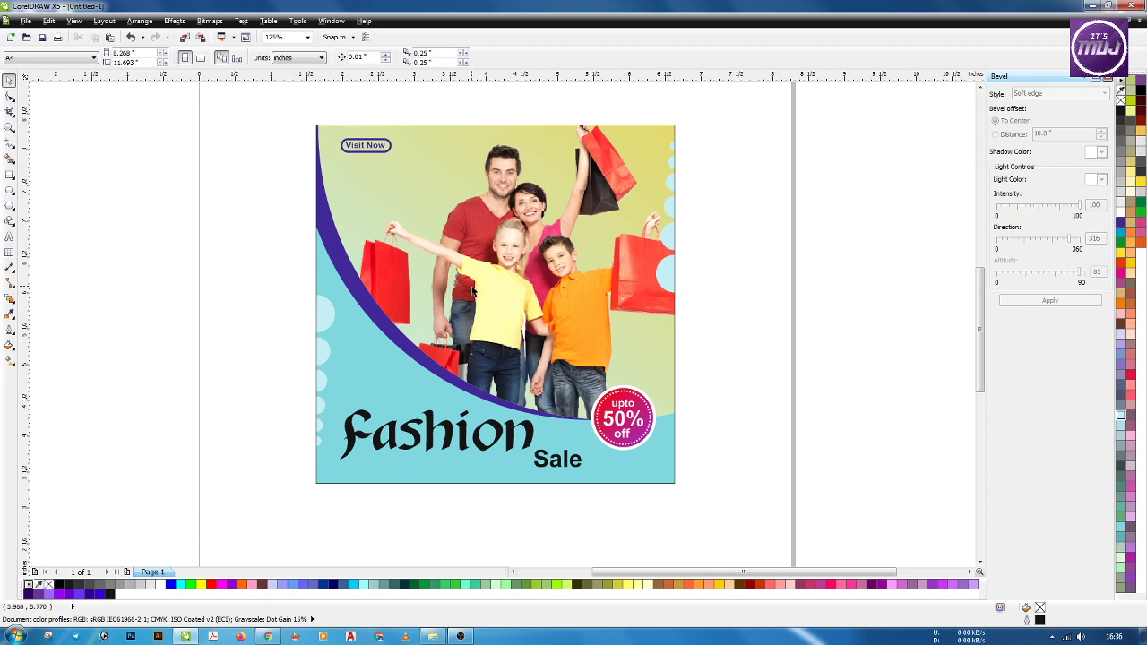
Preview the whole finished post enlarged to fill the screen.
{"action": "left_click", "coordinate": [9, 128]}
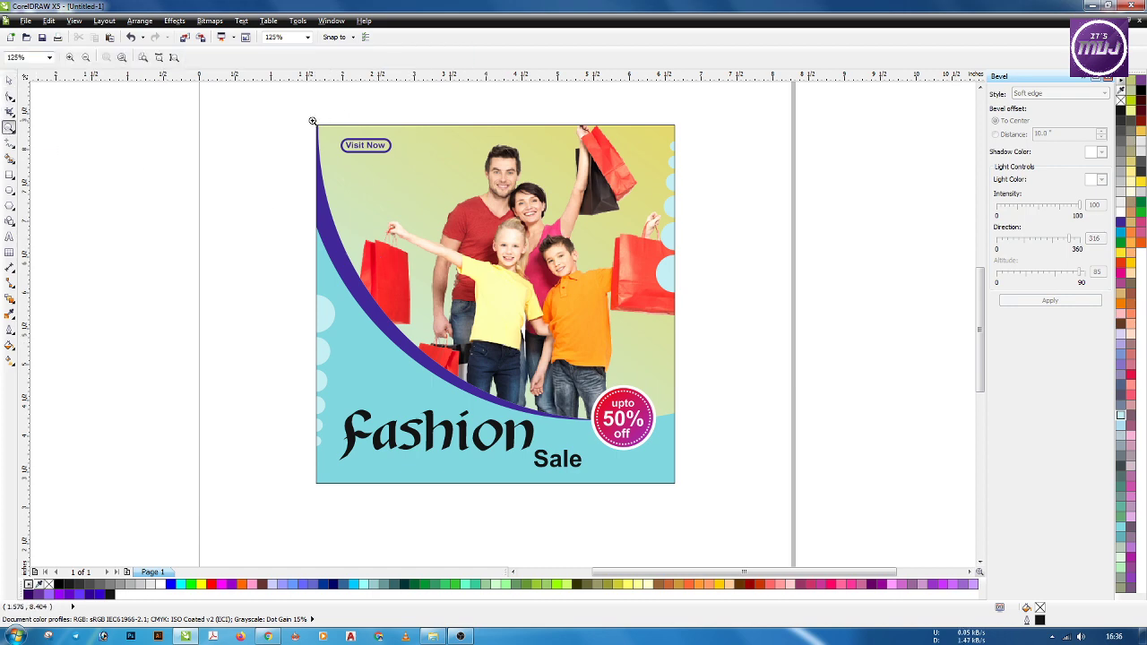
{"action": "left_click_drag", "start_coordinate": [306, 118], "coordinate": [686, 493]}
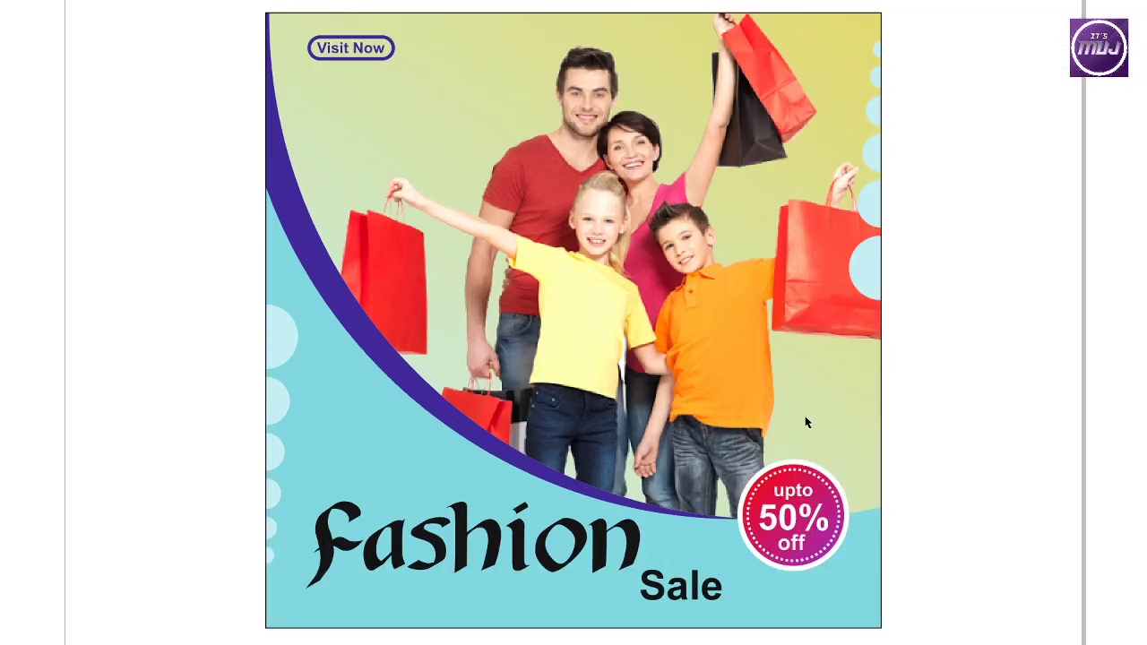